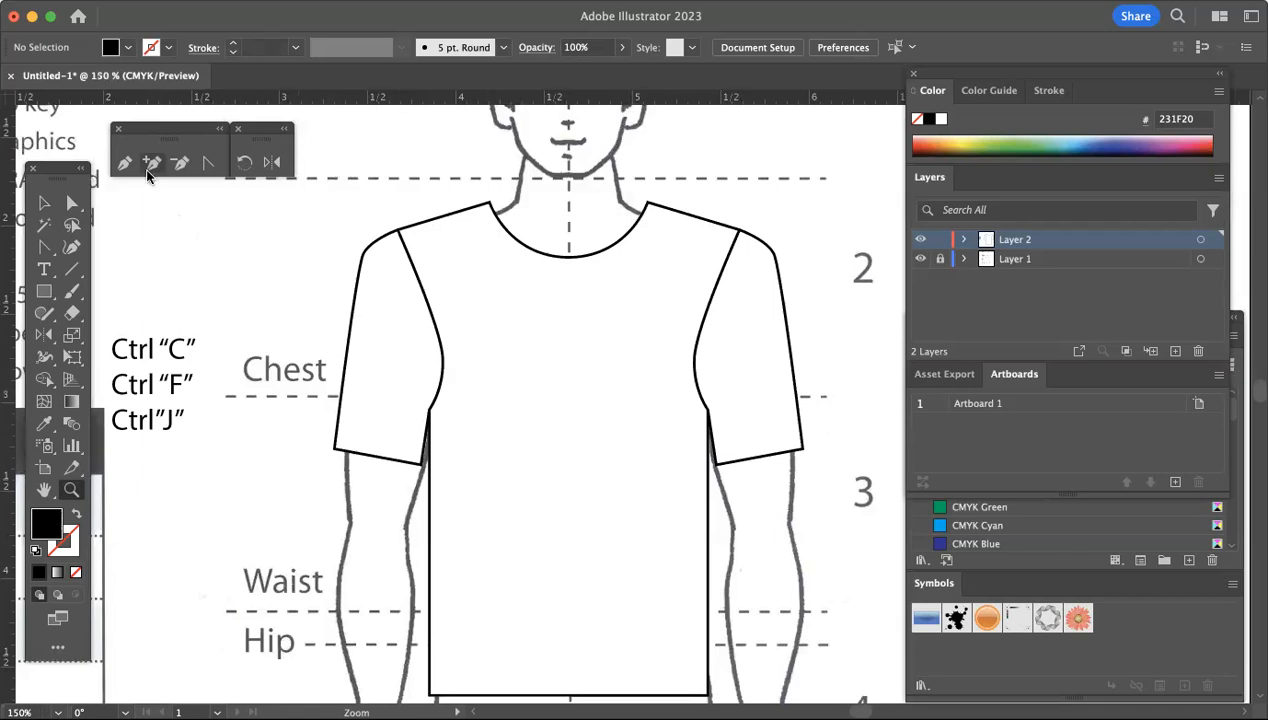
Set up the Pen tool with a dashed stroke using a 0.5 pt dash and a 0.5 pt gap
left_click(125, 165)
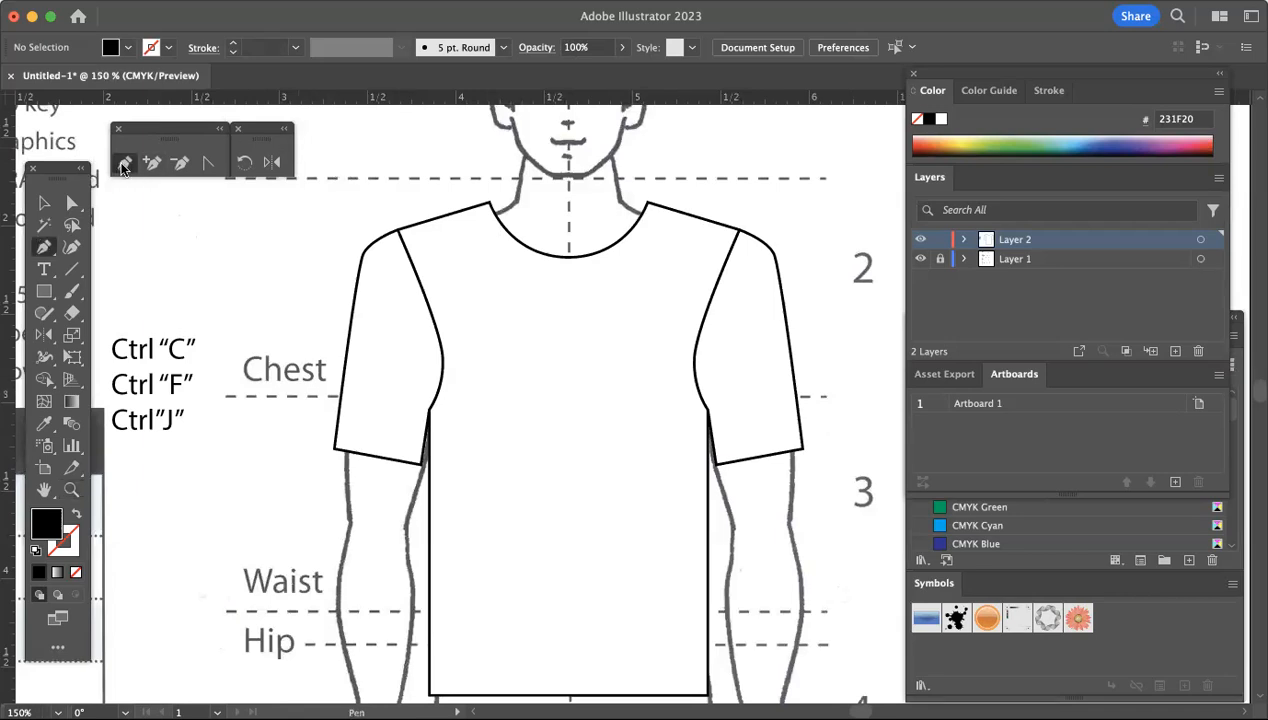
key("super")
left_click(468, 1)
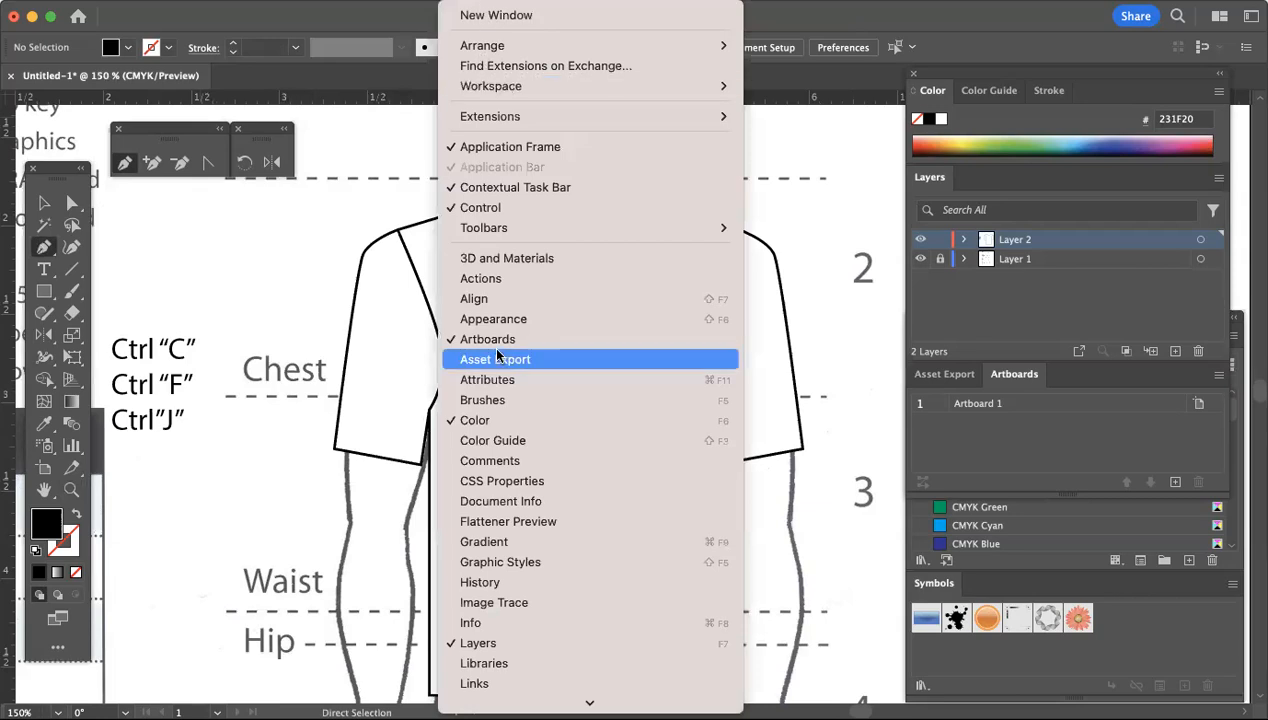
scroll(498, 356, "down", 5)
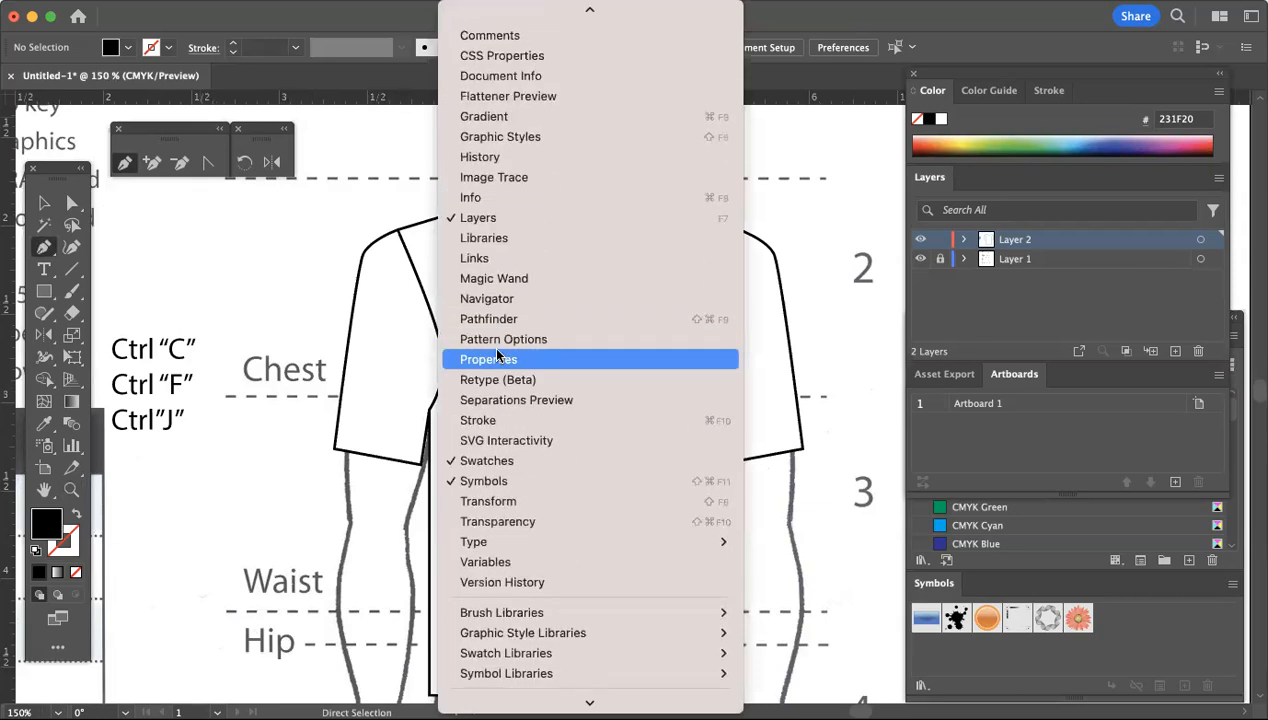
left_click(490, 424)
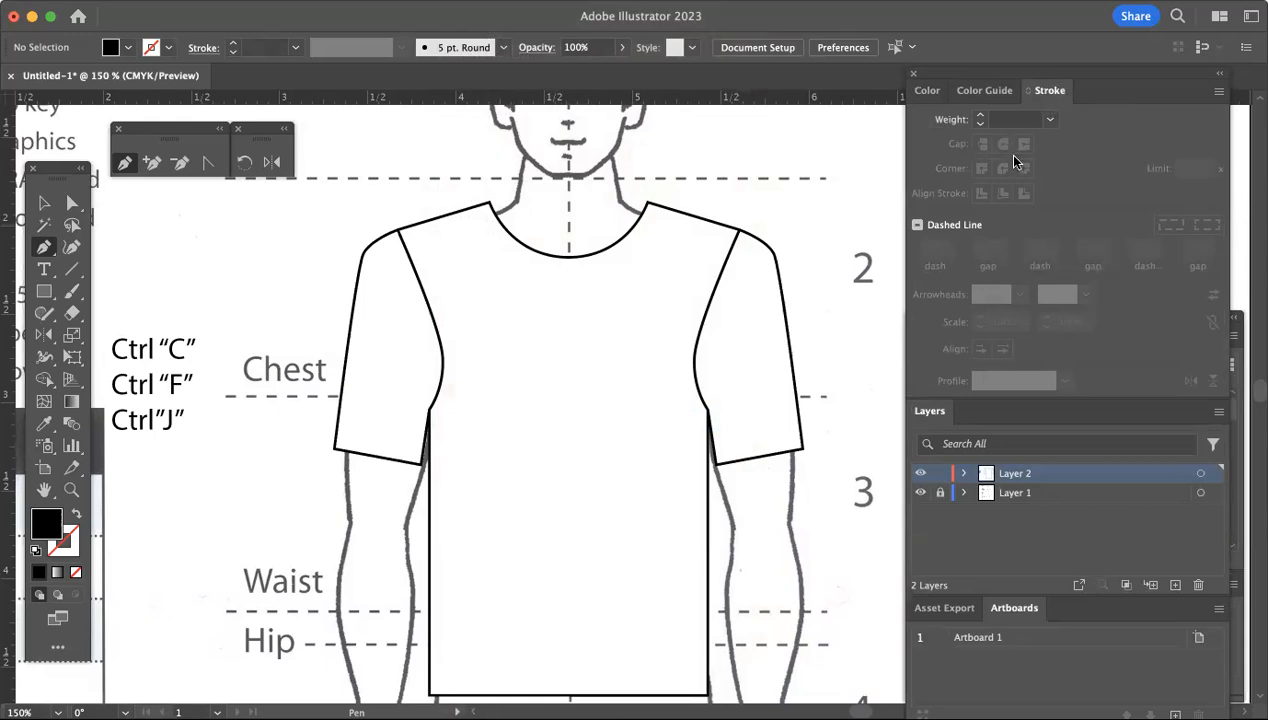
left_click(918, 225)
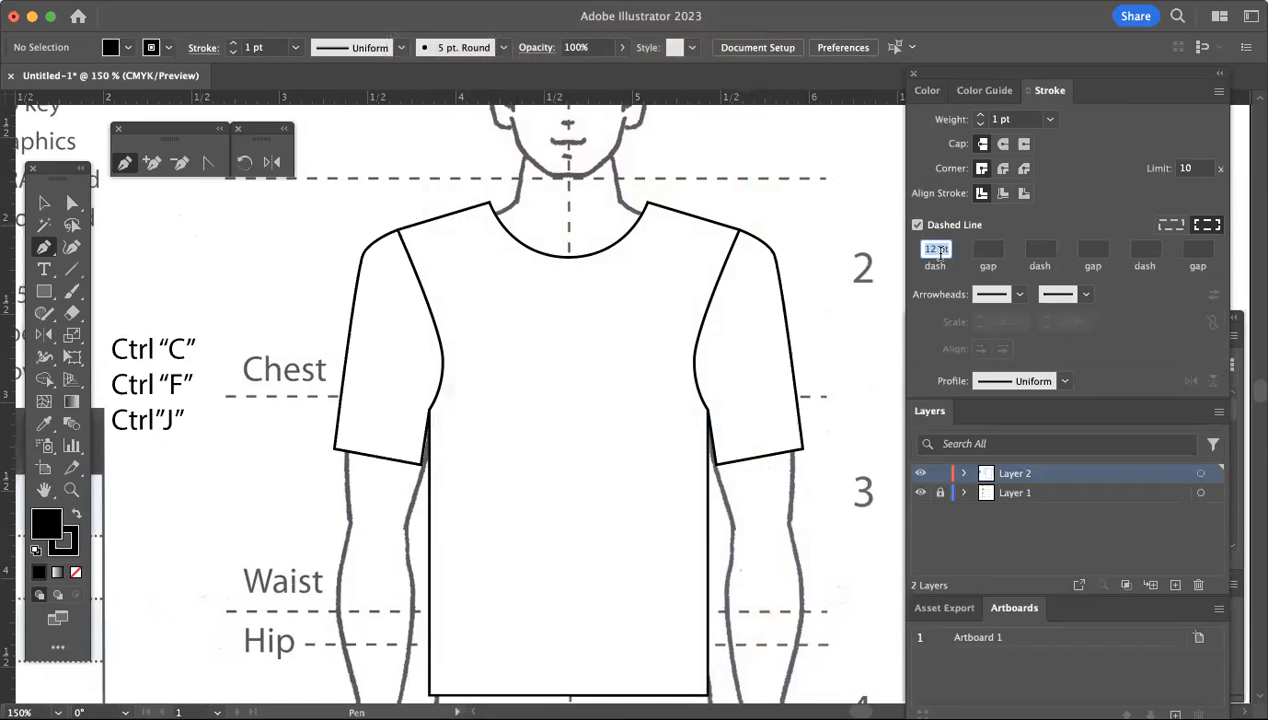
key("BackSpace")
type(".5")
left_click(989, 251)
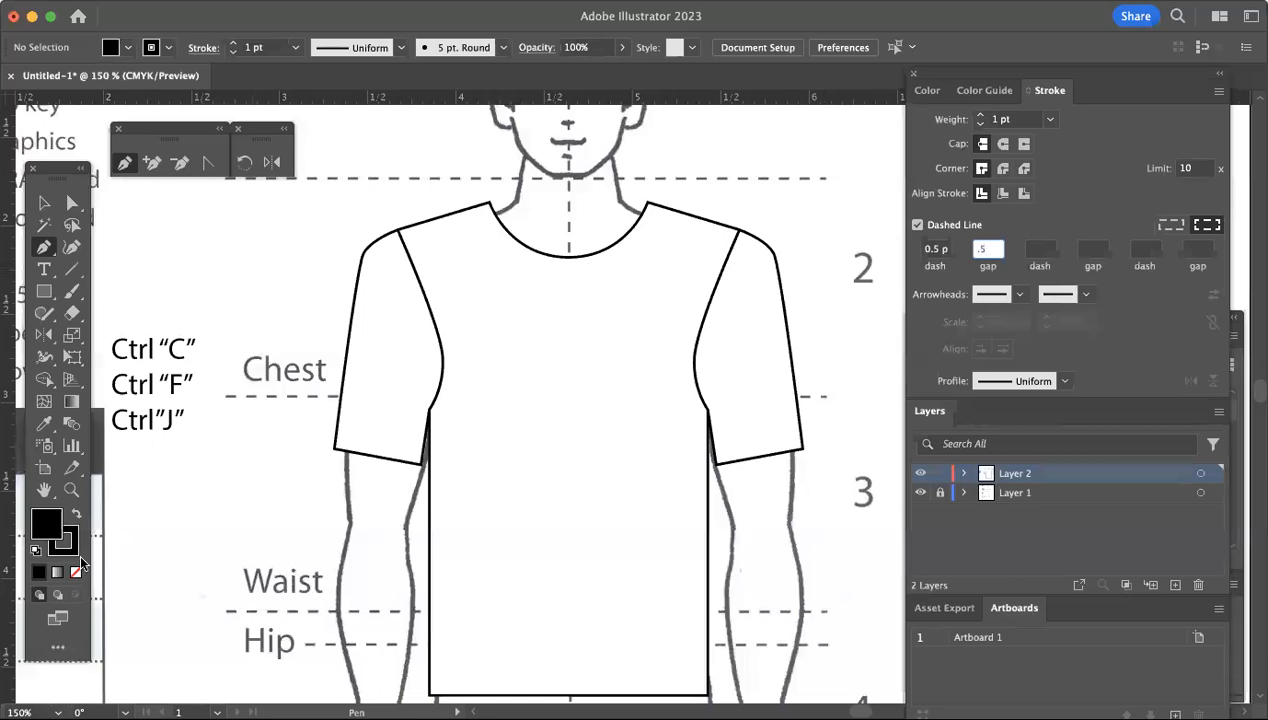
Draw a straight diagonal dashed test line in the empty area beside the shirt's left-hand sleeve, passing the Chest label
left_click(193, 234)
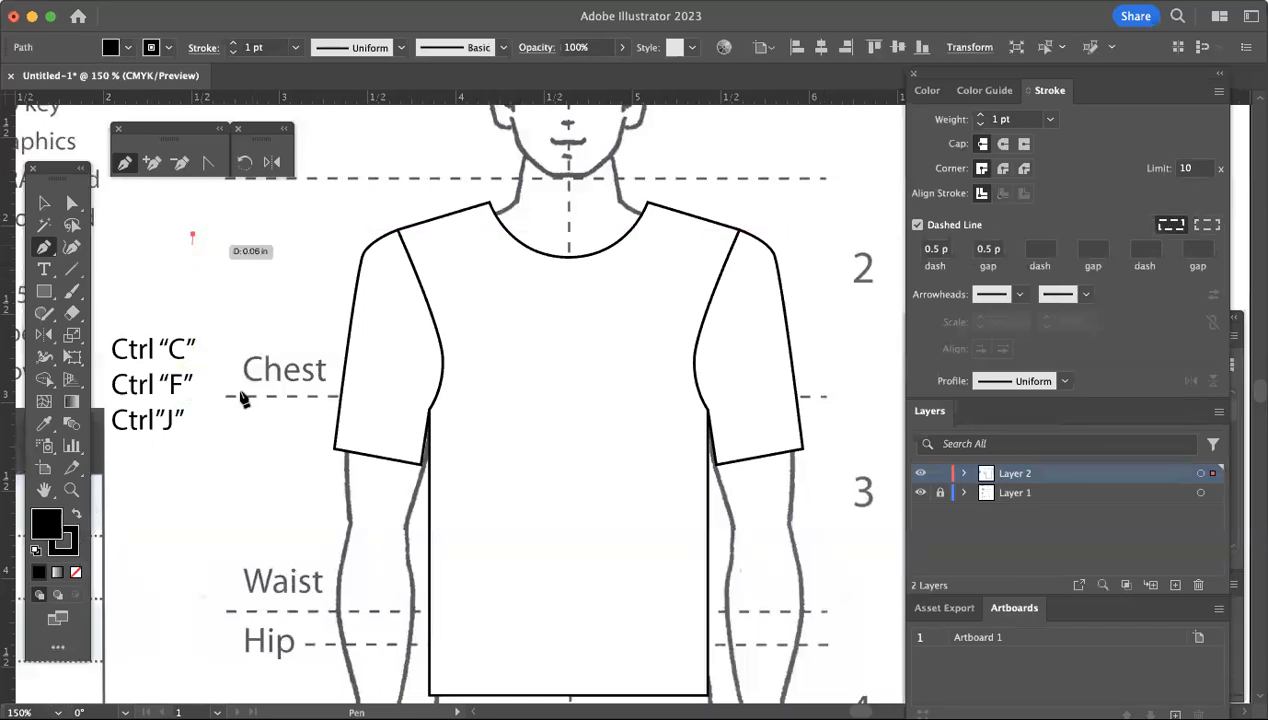
left_click(257, 447)
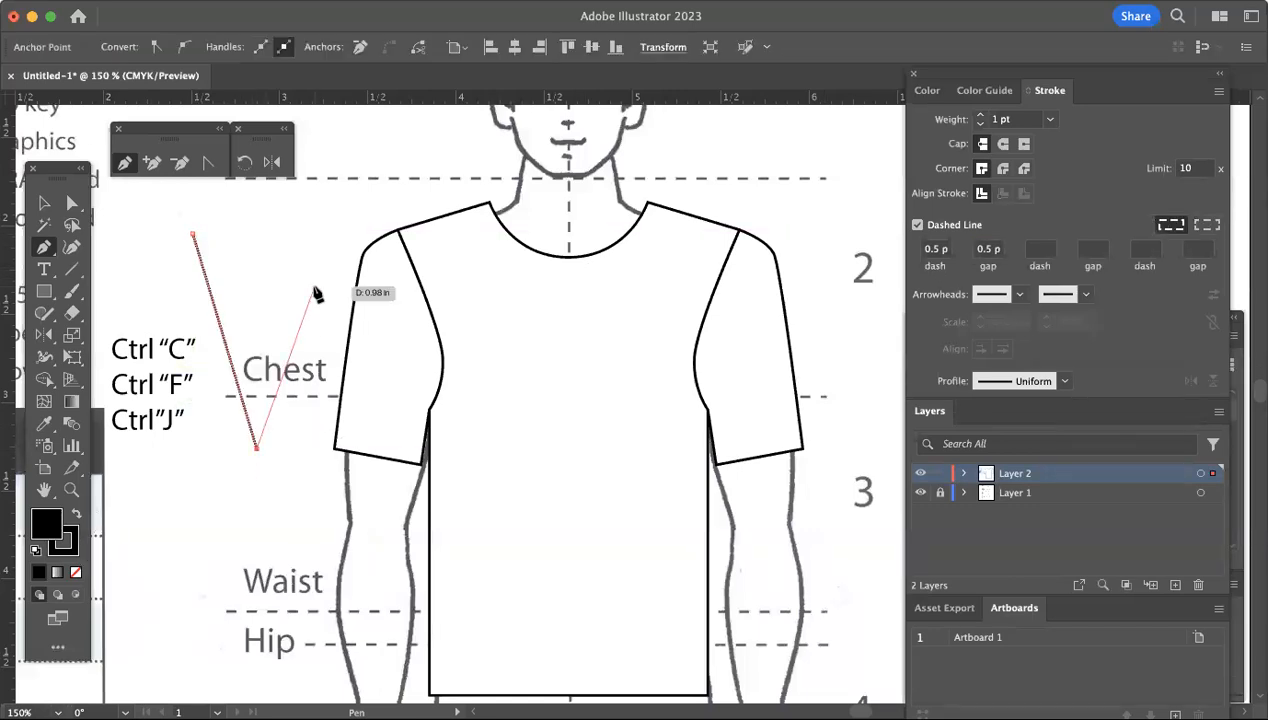
left_click(72, 489)
left_click(249, 353)
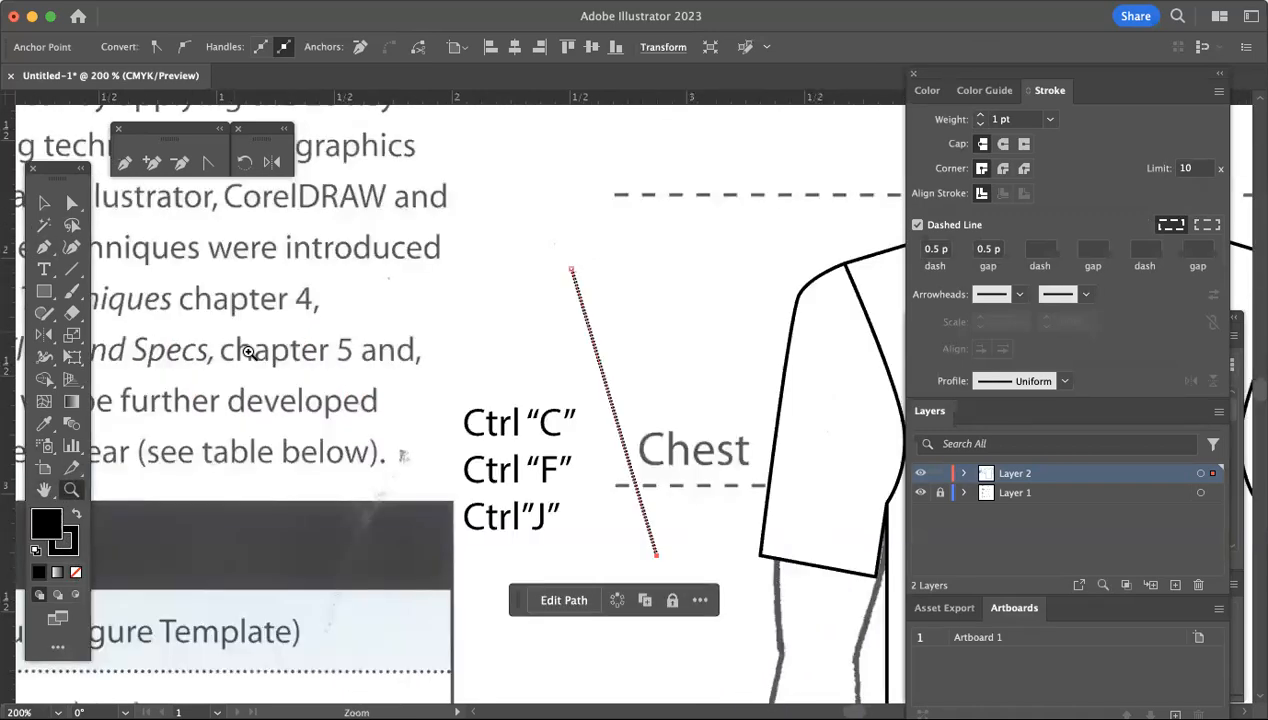
left_click(620, 405)
left_click(620, 405)
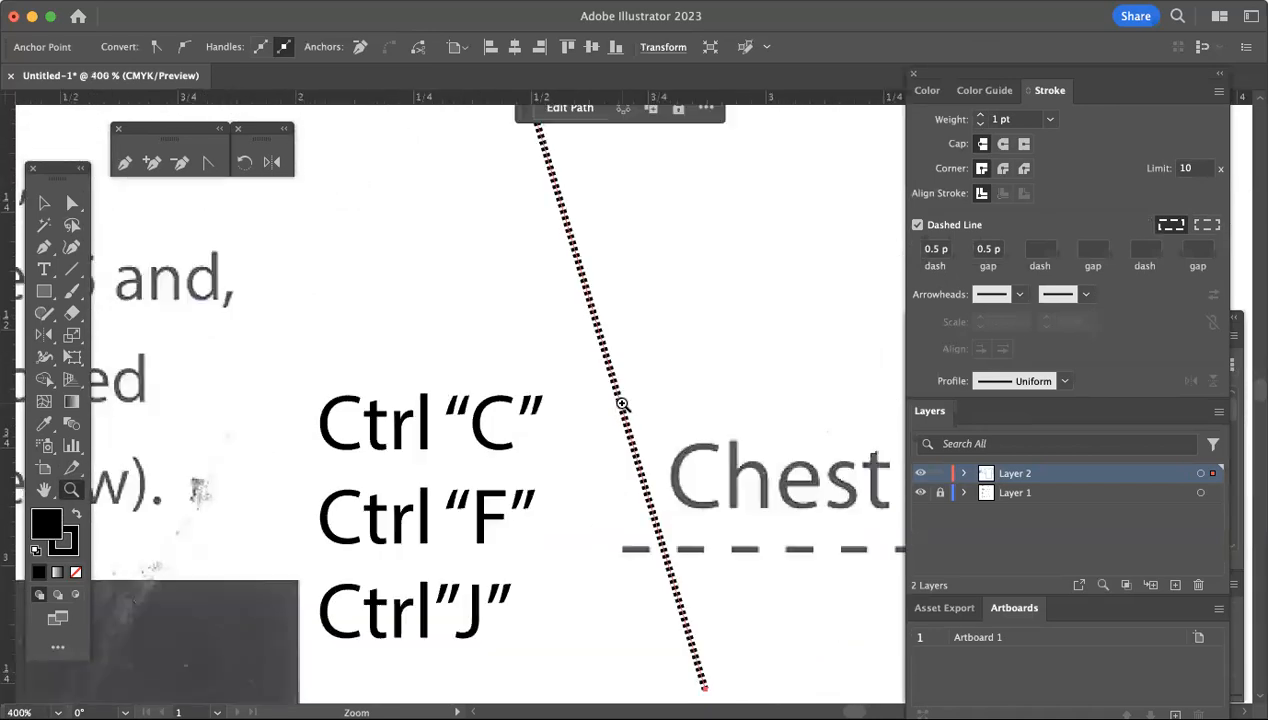
scroll(622, 404, "right", 5)
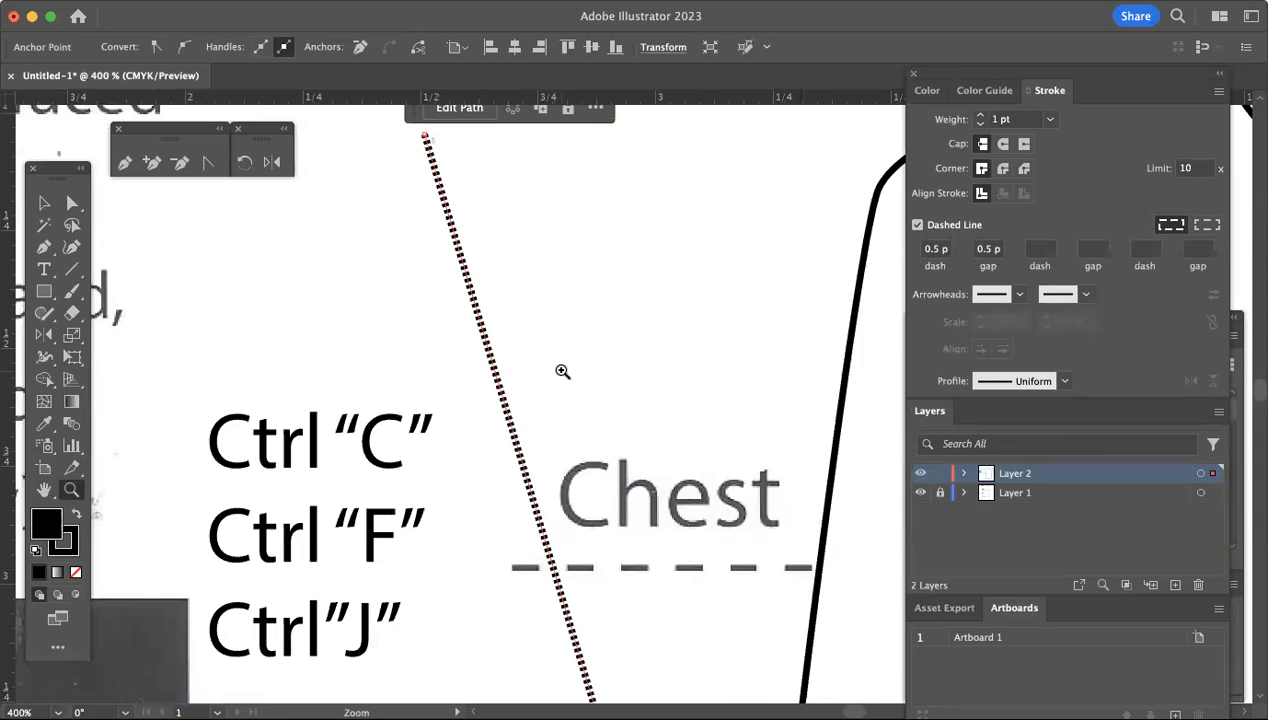
Set the dash length of the diagonal test line to 1 pt and deselect the line
left_click(945, 255)
key("BackSpace")
key("BackSpace")
key("BackSpace")
type("6")
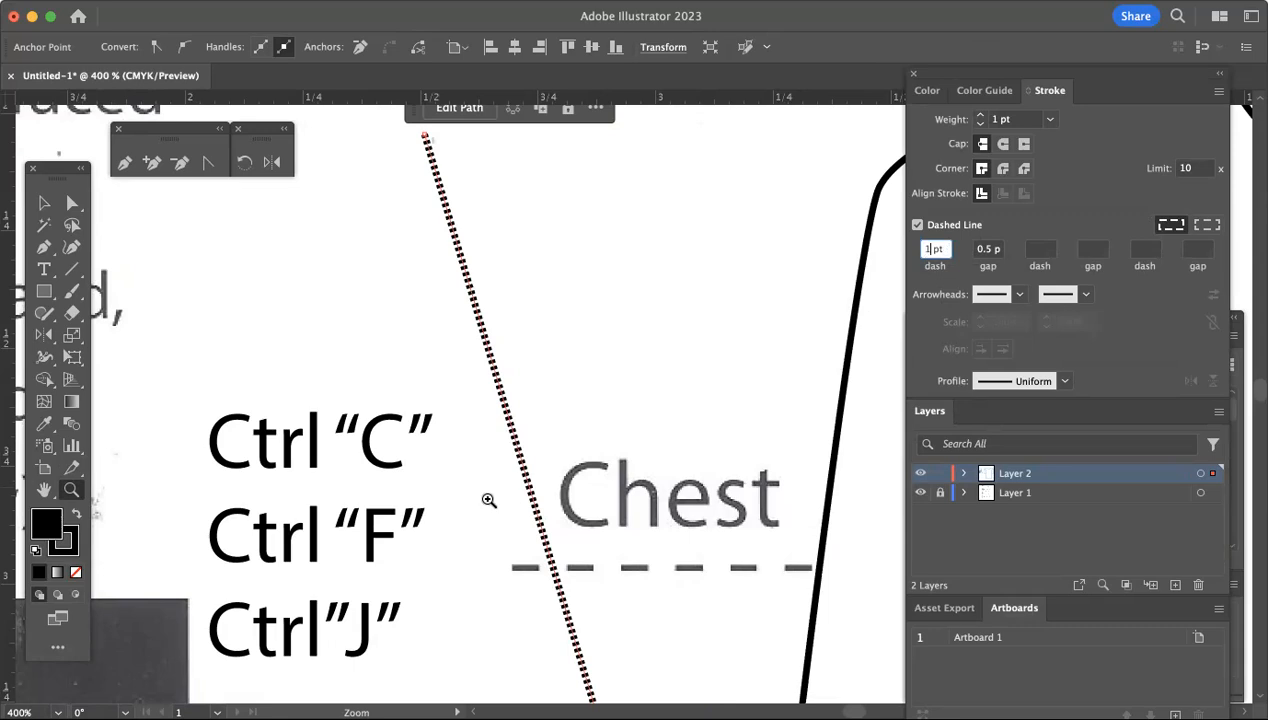
left_click(44, 202)
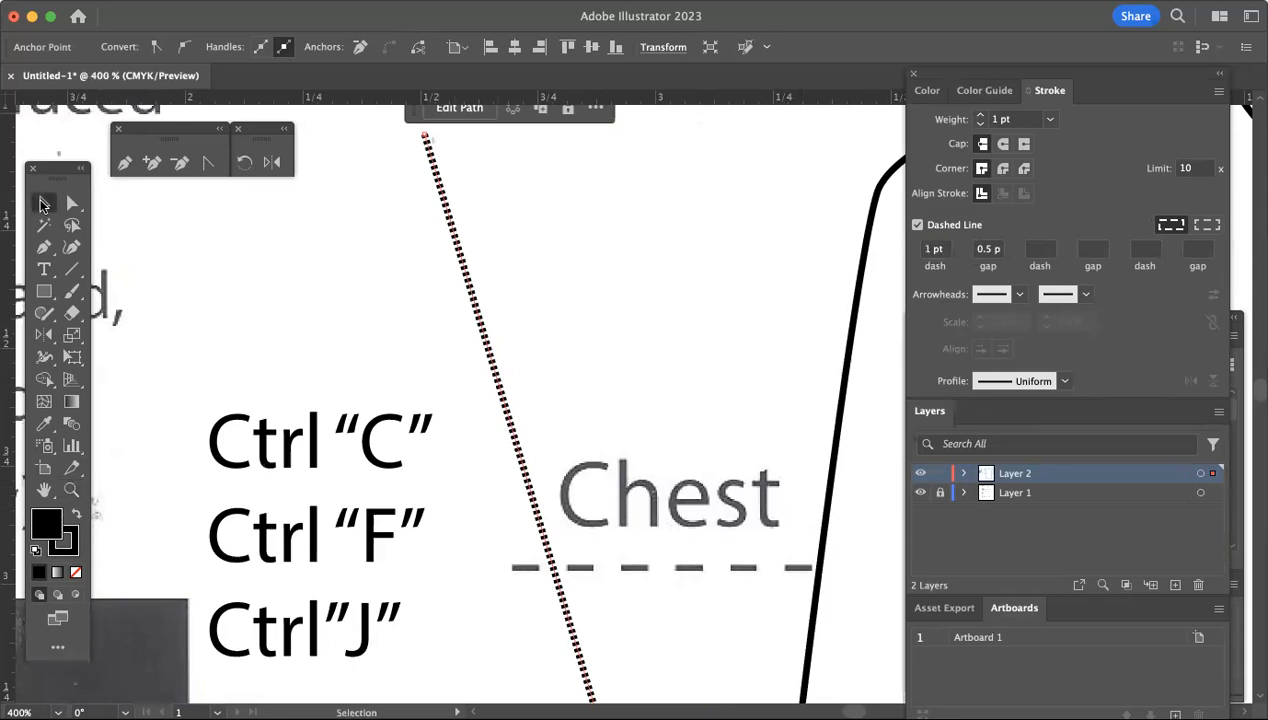
left_click(295, 265)
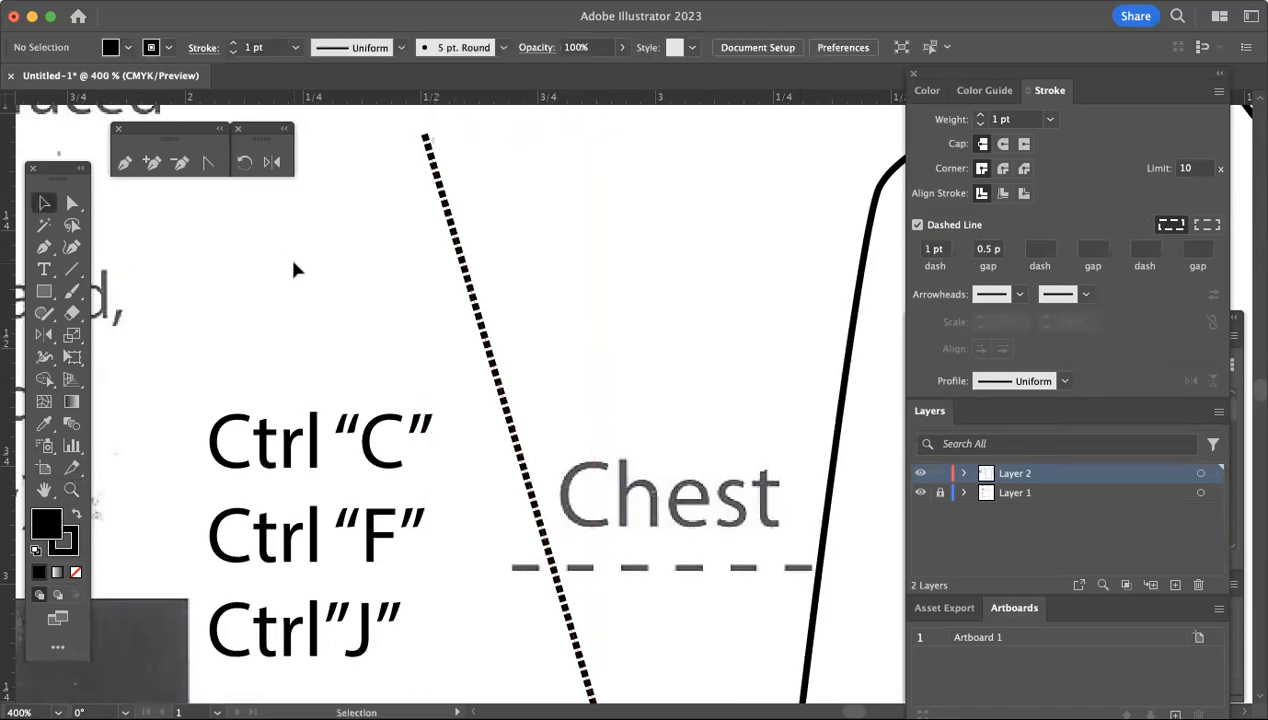
Set the gap between dashes of the diagonal test line to 1 pt and deselect the line
left_click(483, 332)
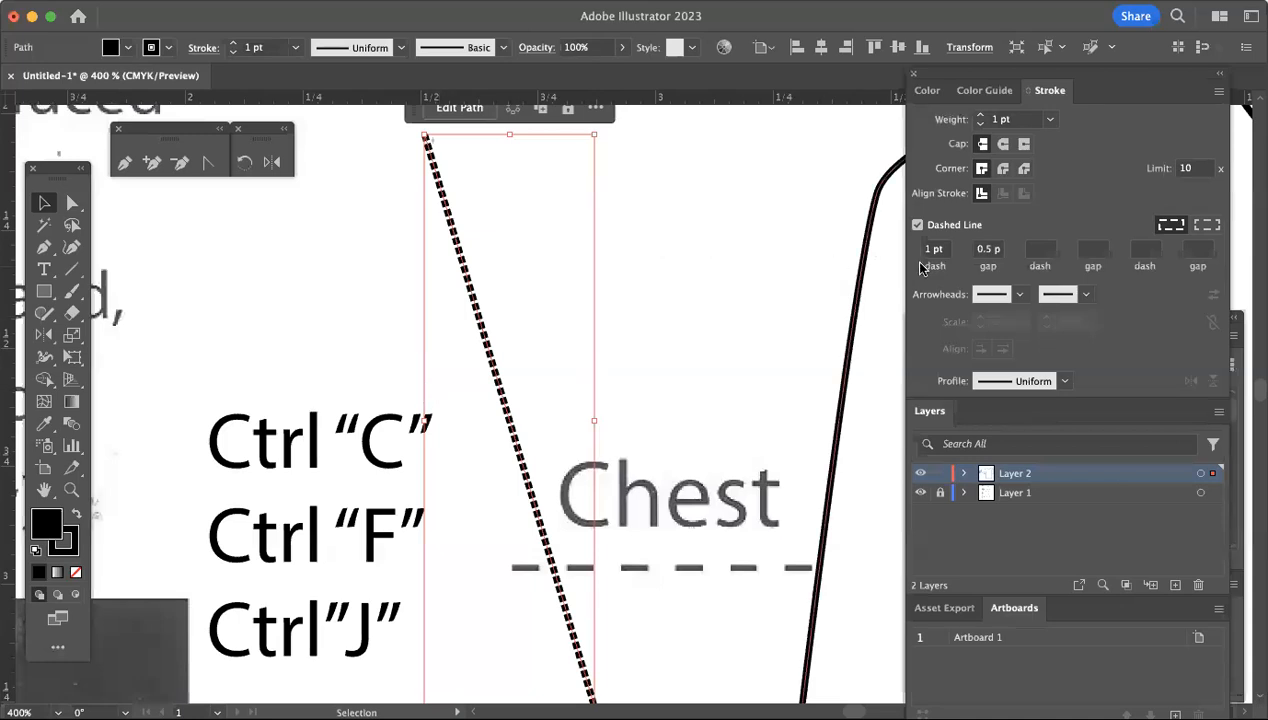
left_click(990, 249)
key("BackSpace")
key("BackSpace")
key("BackSpace")
left_click(715, 304)
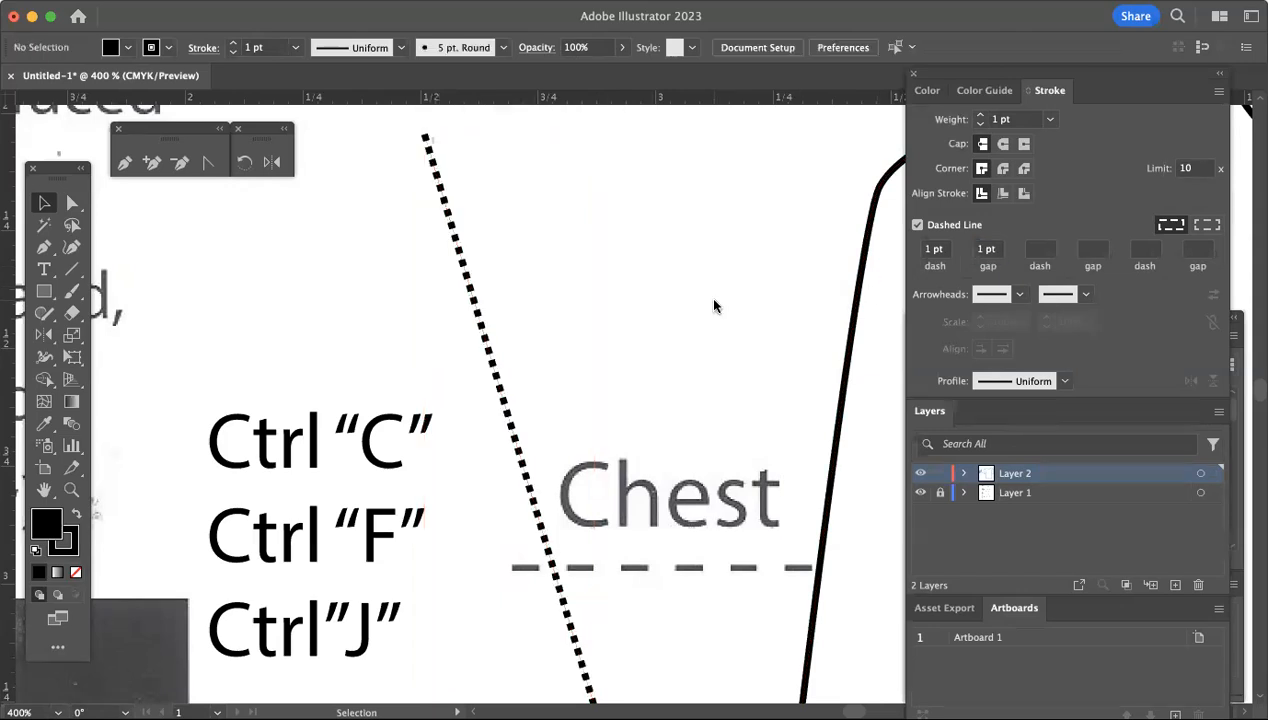
Draw a V-shaped dashed Pen path from one shoulder edge to the other, with its middle point just below the neckline's center
scroll(697, 338, "right", 3)
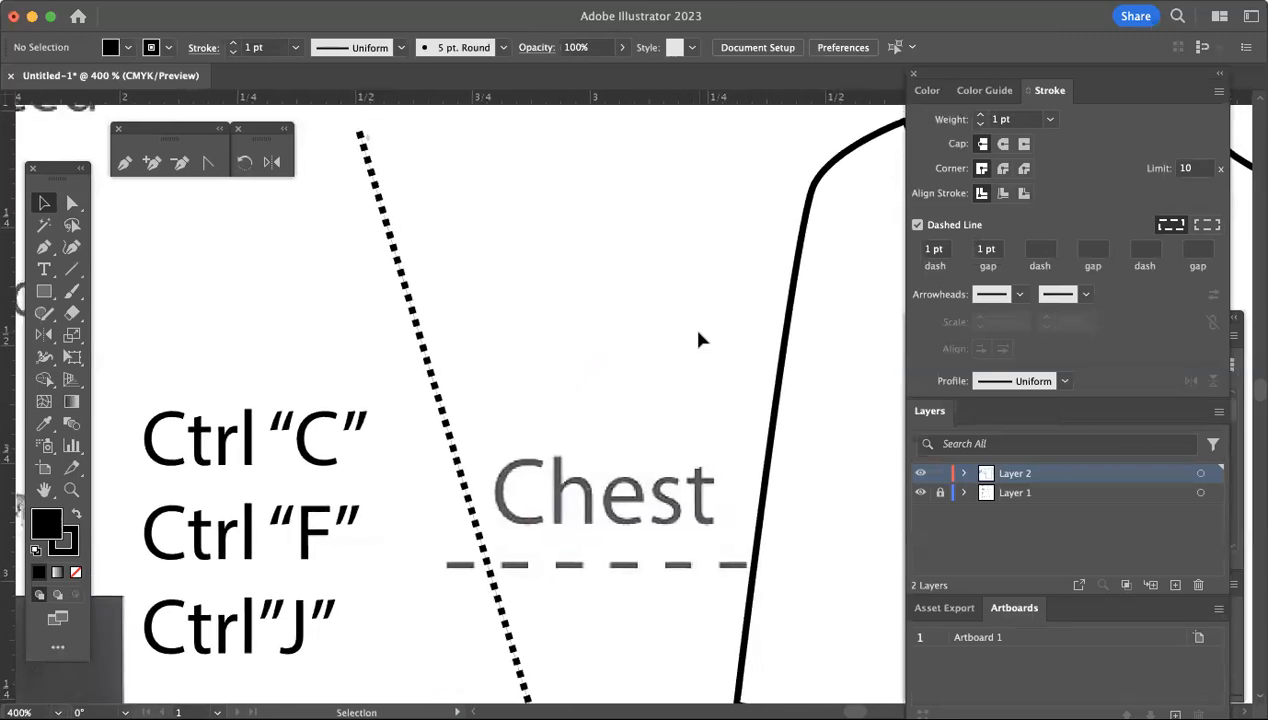
scroll(608, 347, "right", 4)
scroll(608, 347, "up", 2)
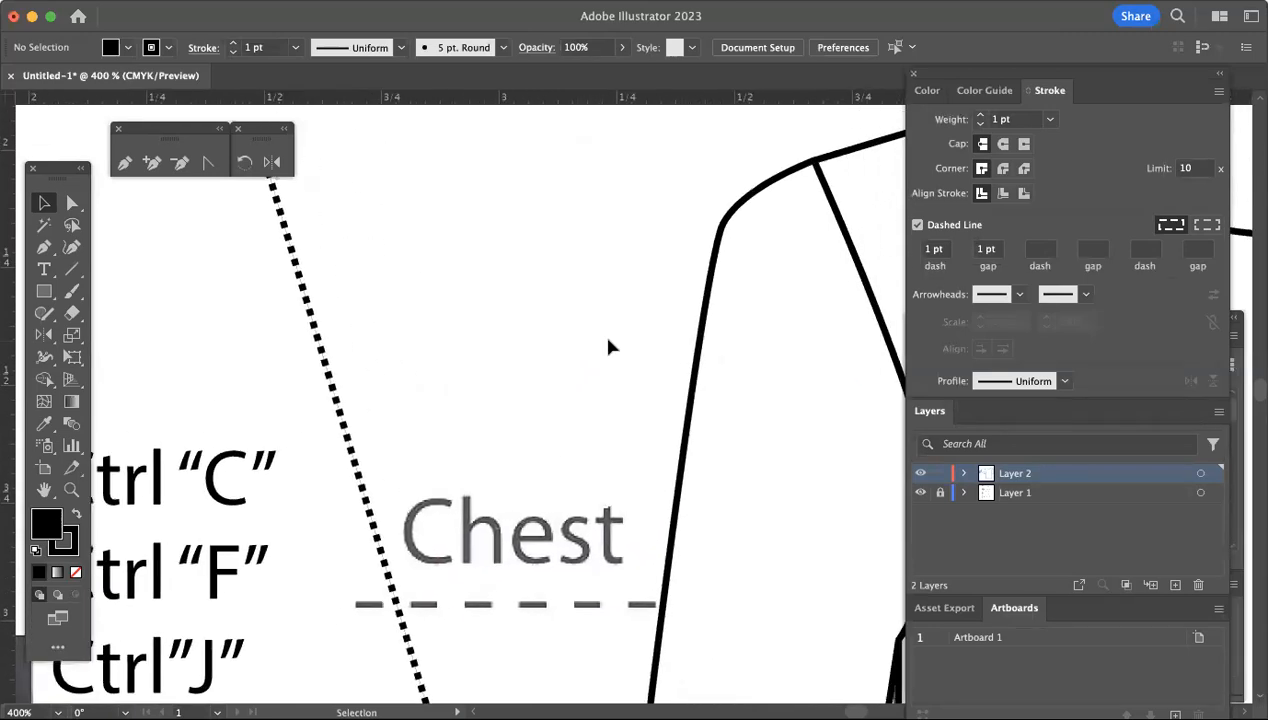
scroll(610, 345, "right", 15)
scroll(610, 345, "right", 5)
scroll(610, 345, "up", 4)
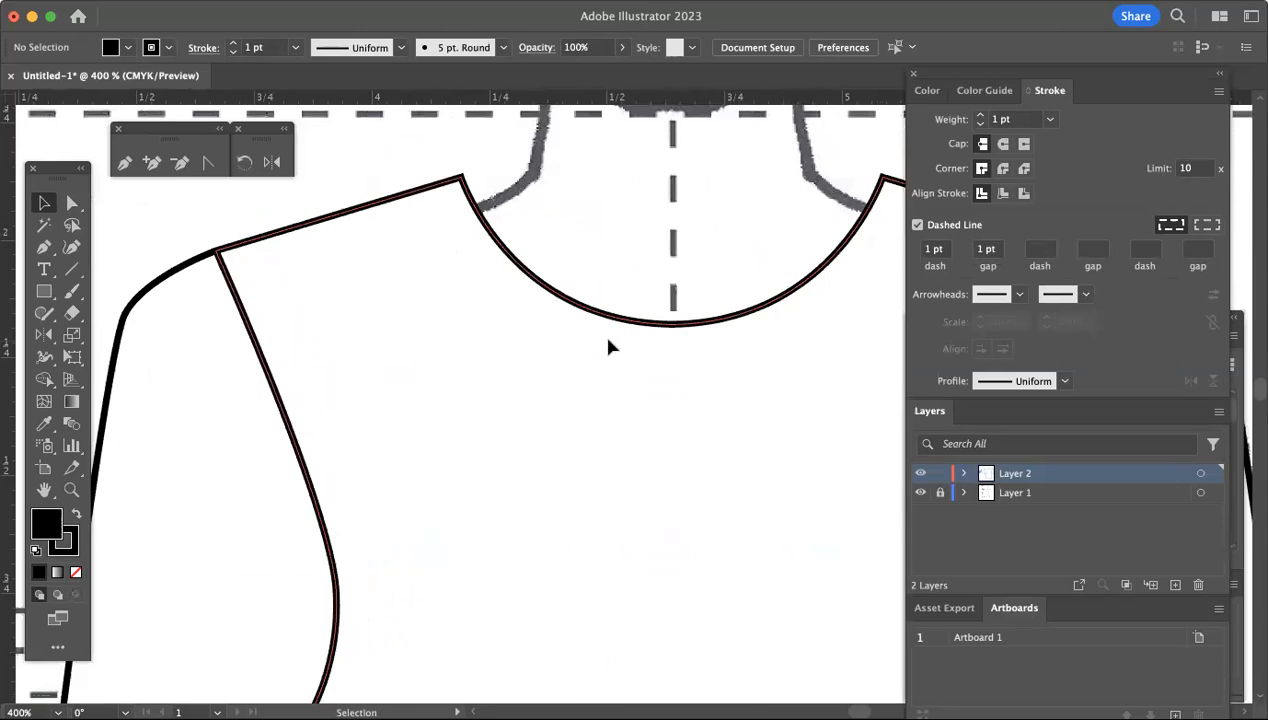
scroll(608, 347, "right", 1)
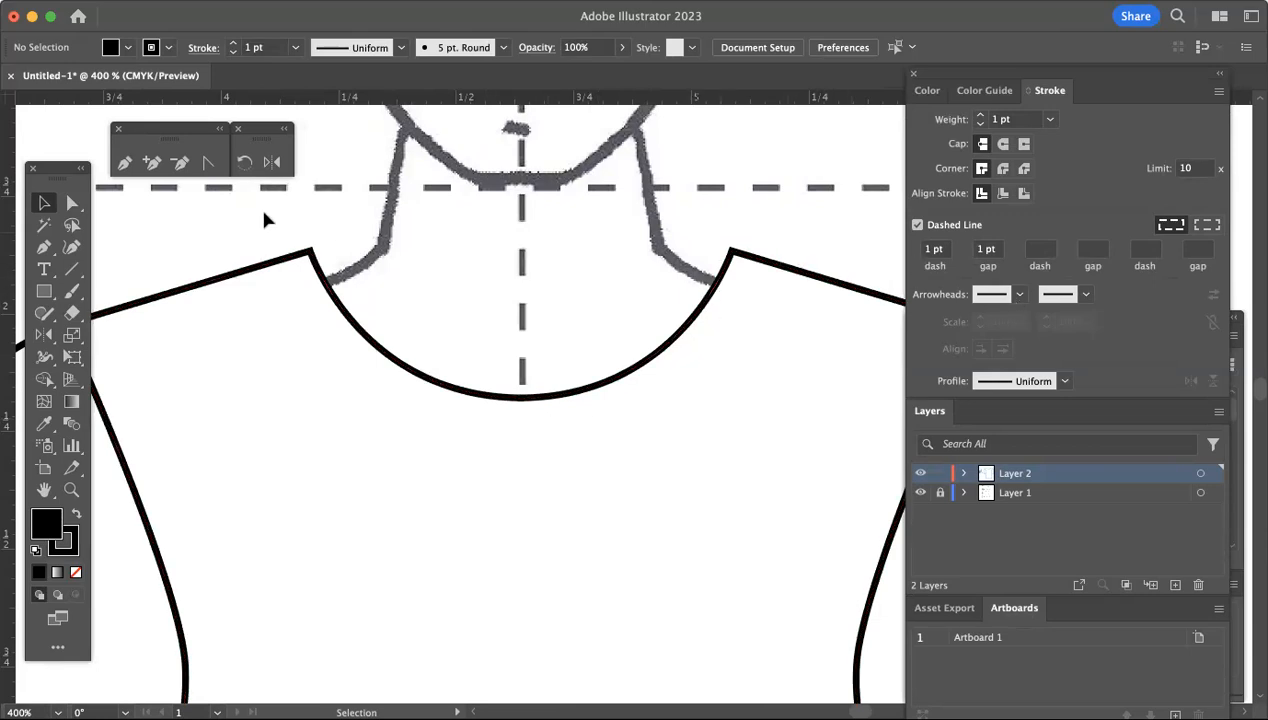
left_click(127, 164)
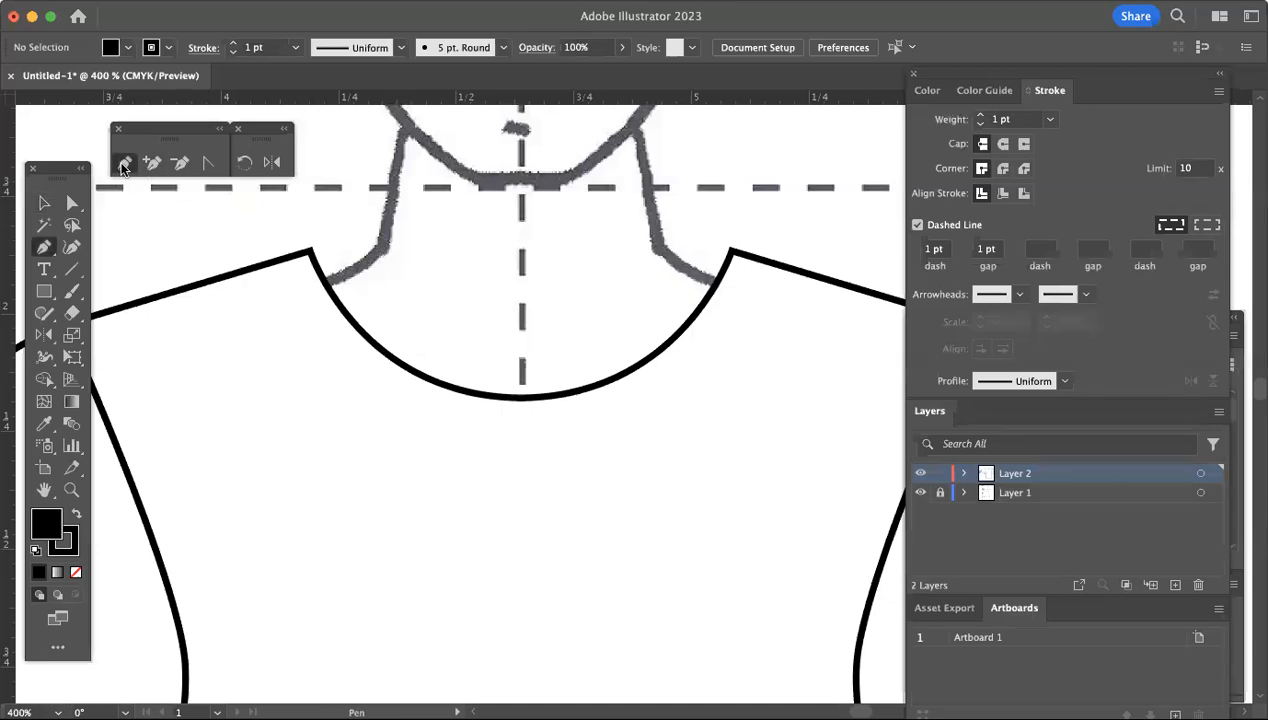
left_click(302, 256)
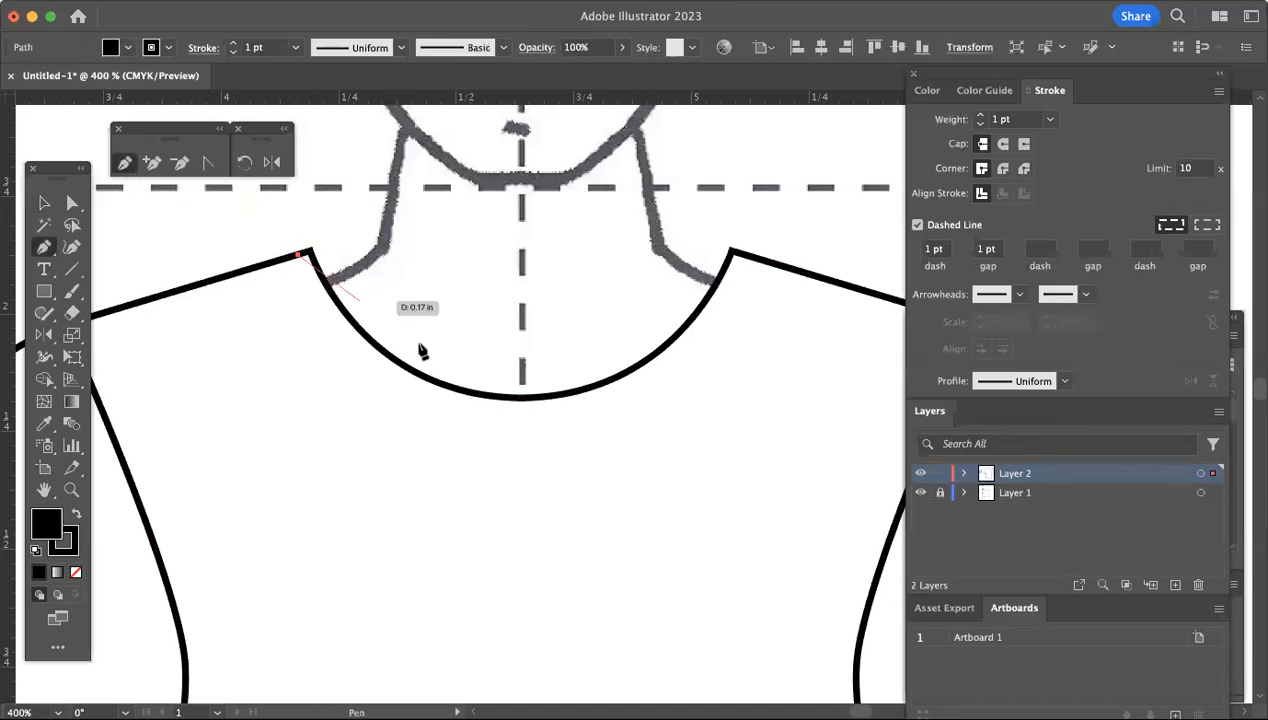
left_click(519, 409)
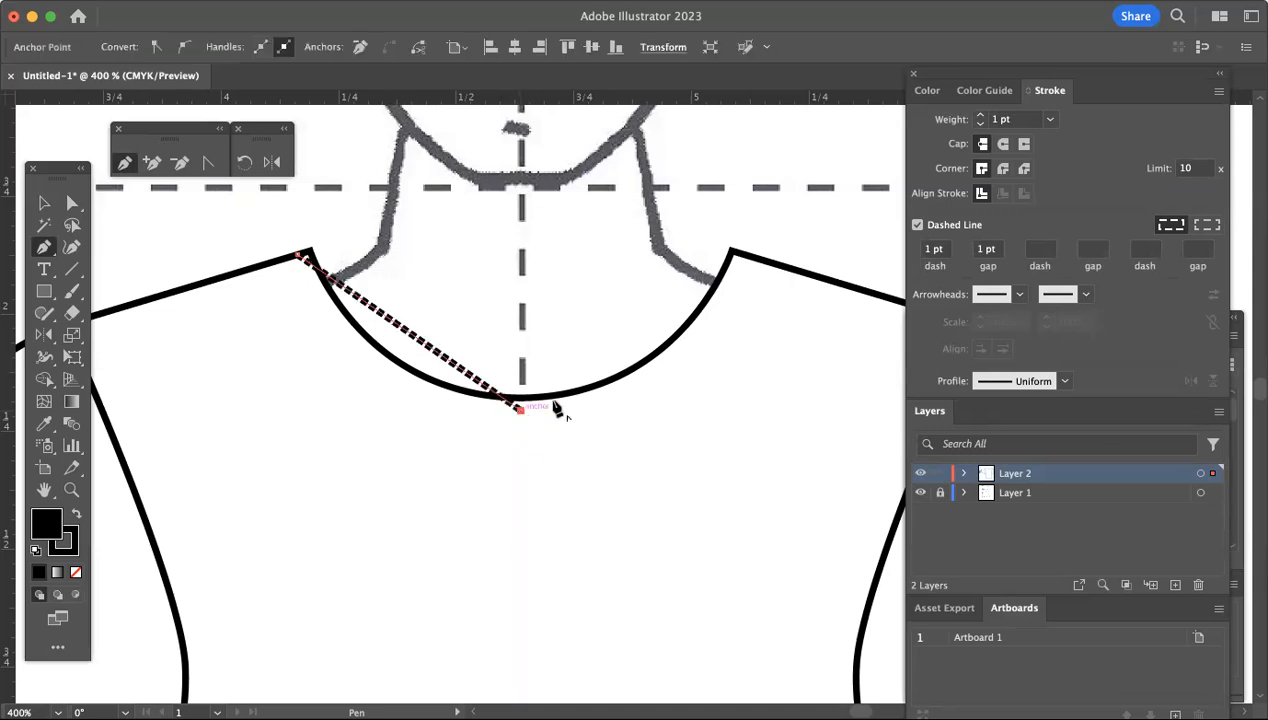
left_click(744, 262)
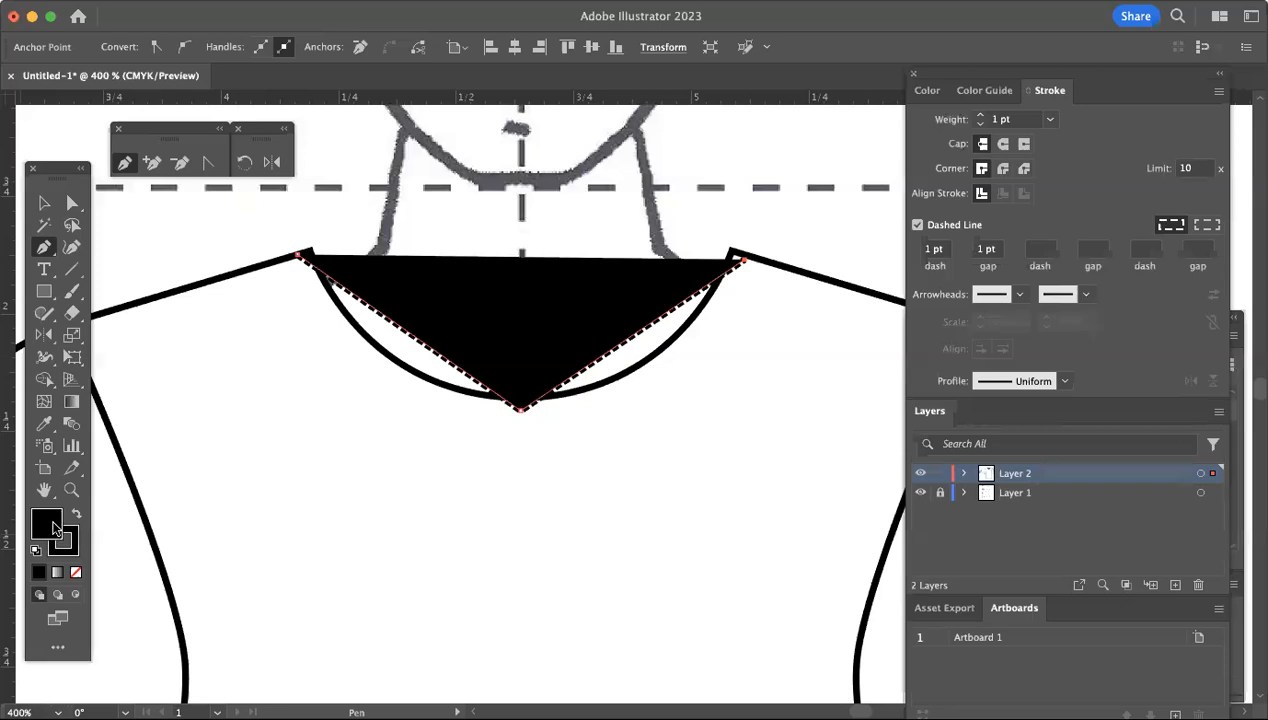
Set the fill of the V-shaped dashed neckline path to white and deselect it
left_click(931, 91)
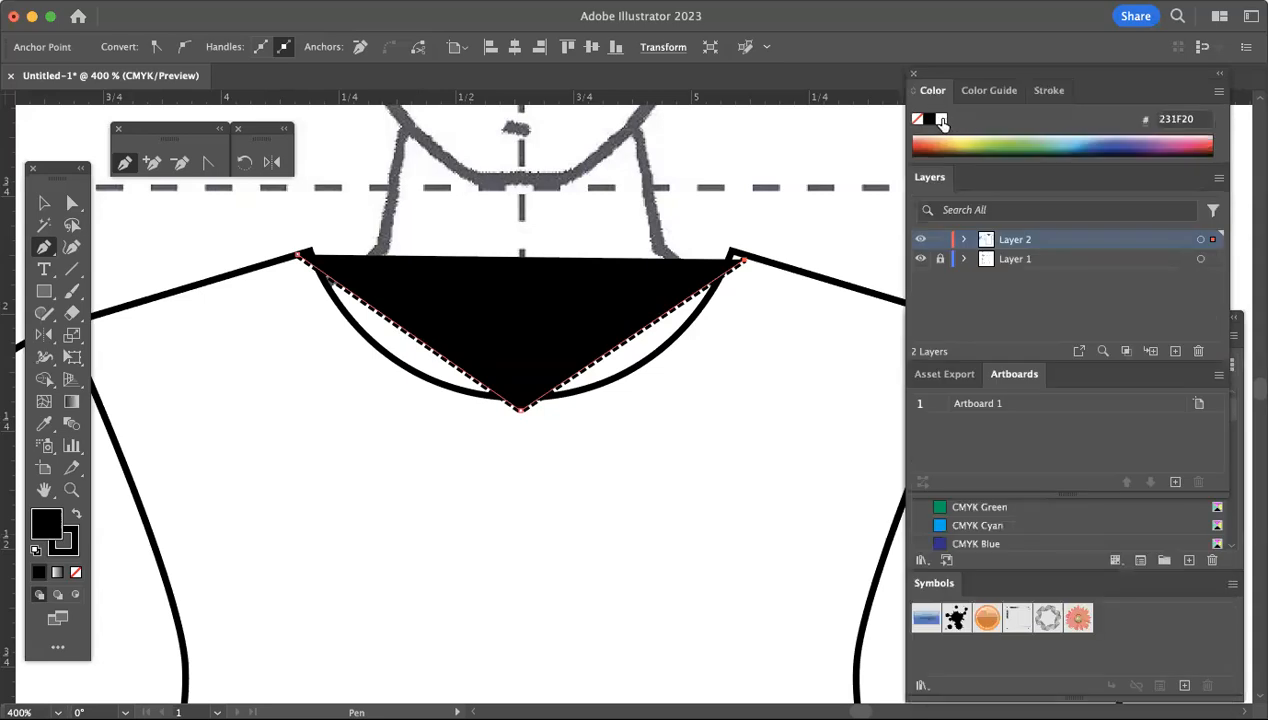
left_click(939, 120)
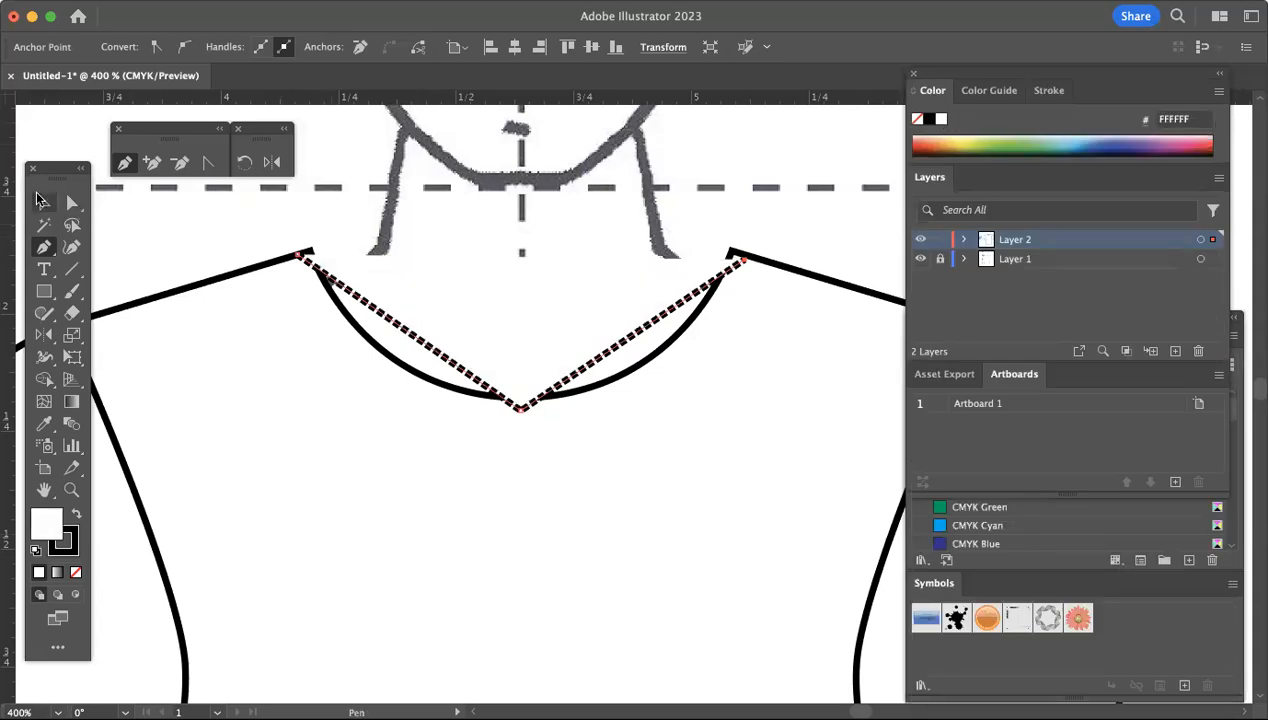
left_click(44, 202)
left_click(158, 212)
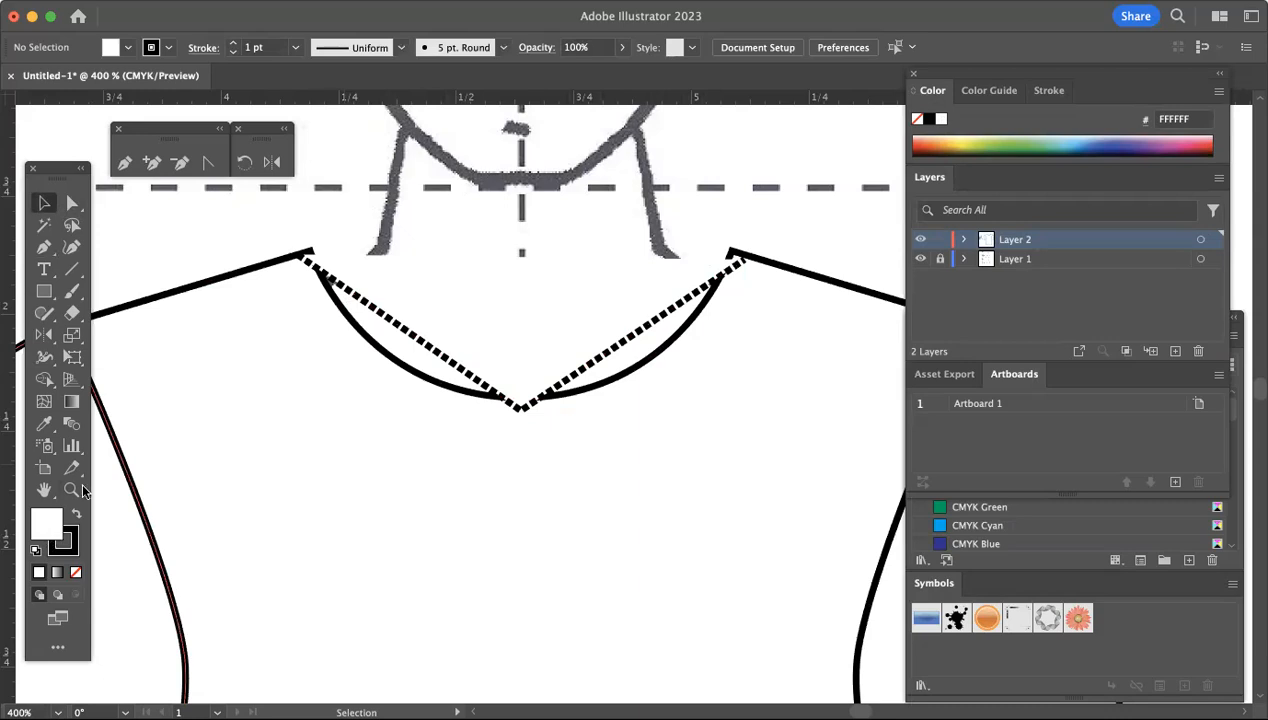
Remove the fill from the V-shaped dashed neckline path, leaving only its stroke
left_click(76, 572)
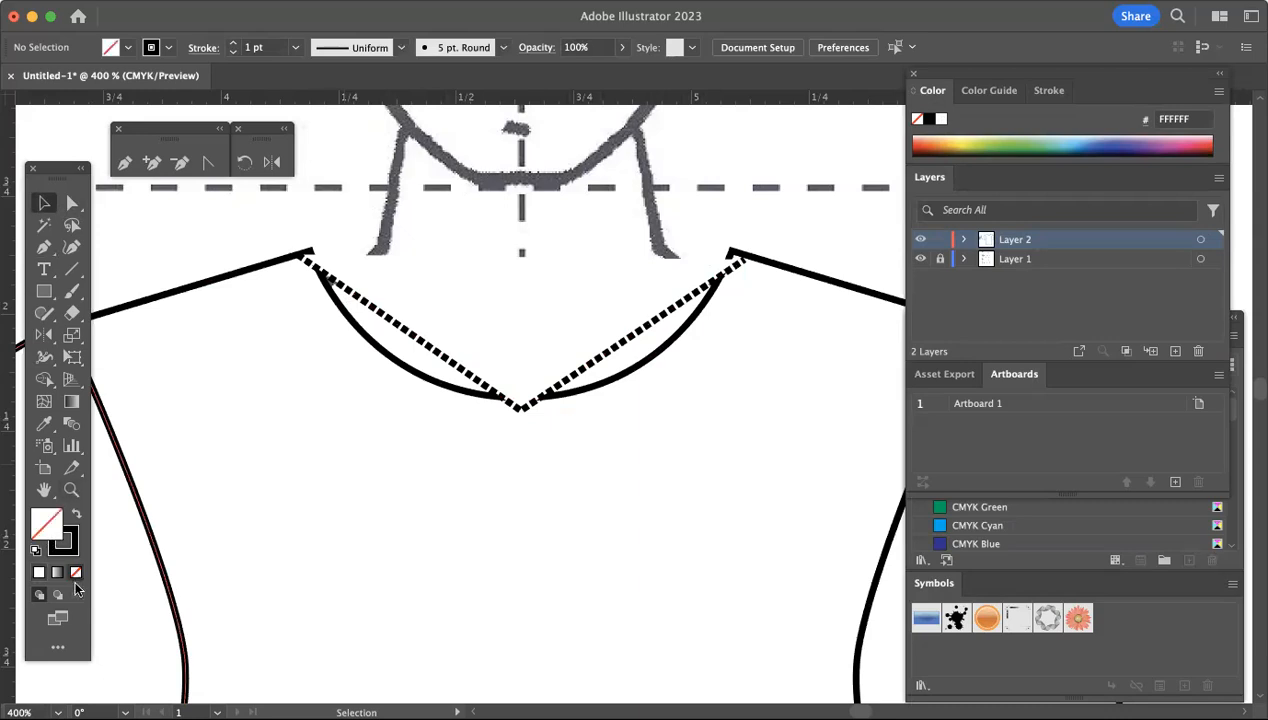
left_click(487, 372)
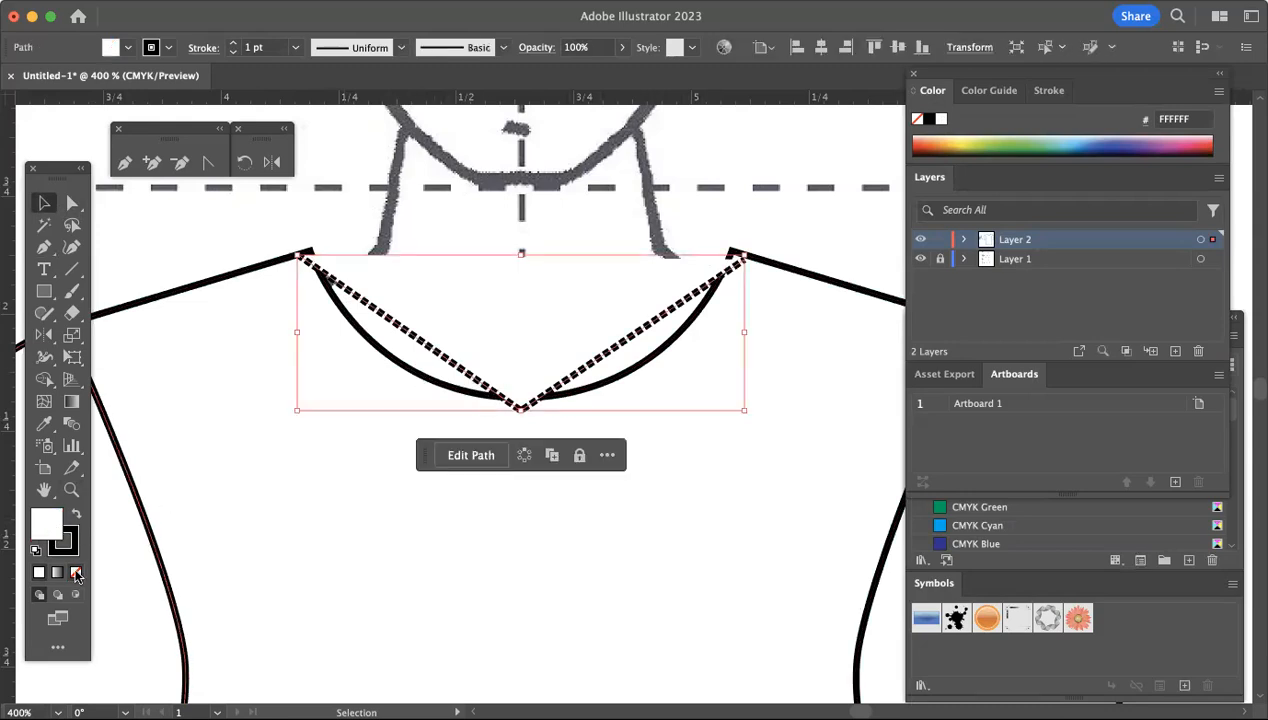
left_click(76, 572)
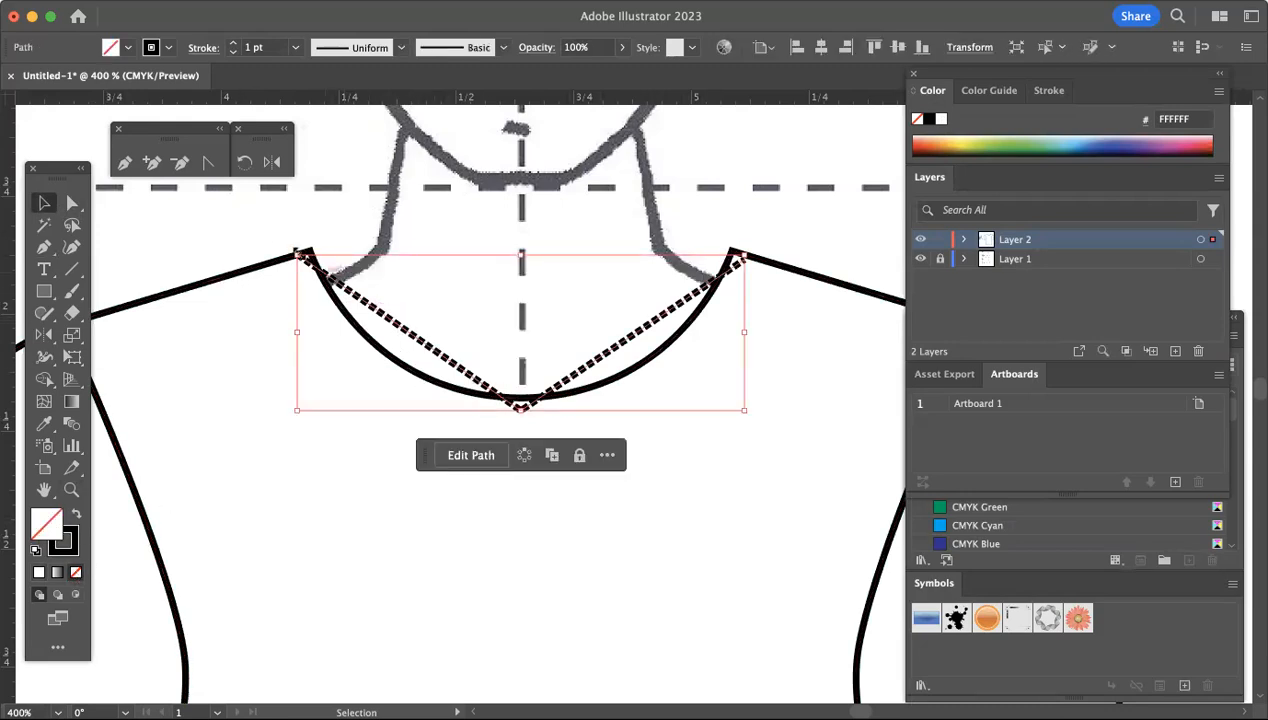
Convert the dashed path's middle anchor to a smooth point with horizontal handles so the line runs parallel to the neckline, then deselect it
left_click(72, 205)
left_click(206, 163)
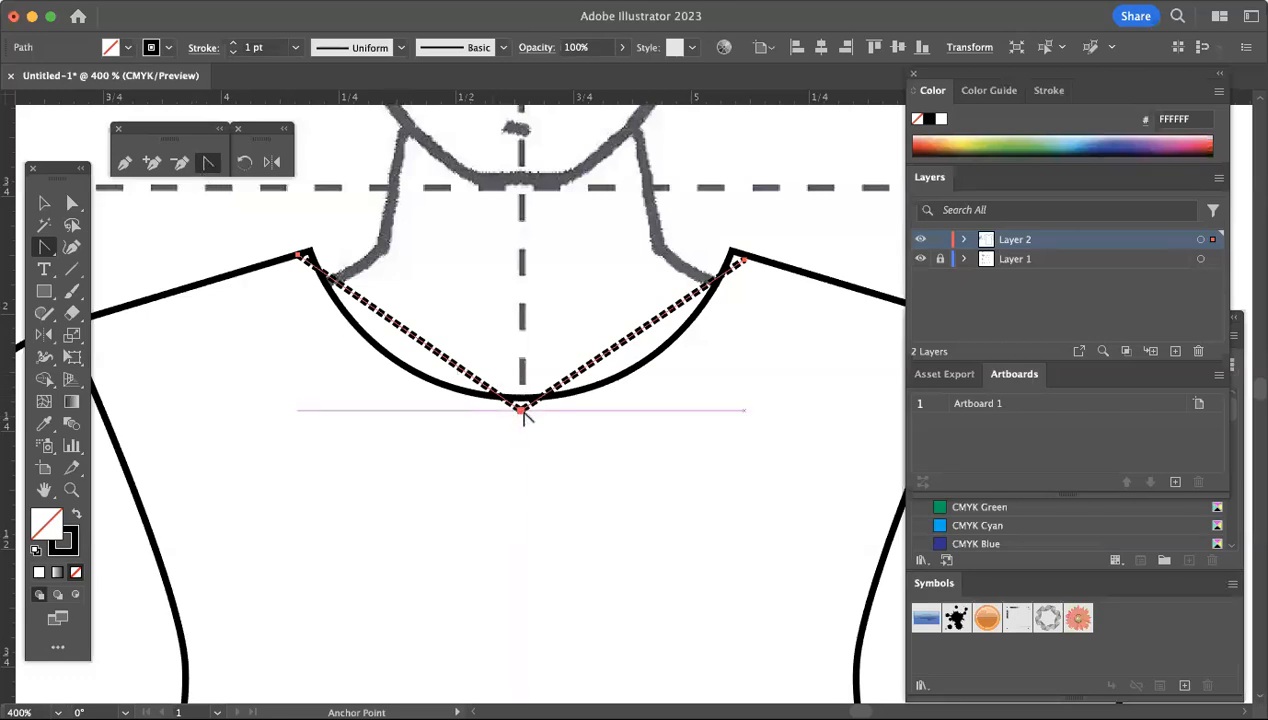
left_click_drag(522, 410, 704, 409)
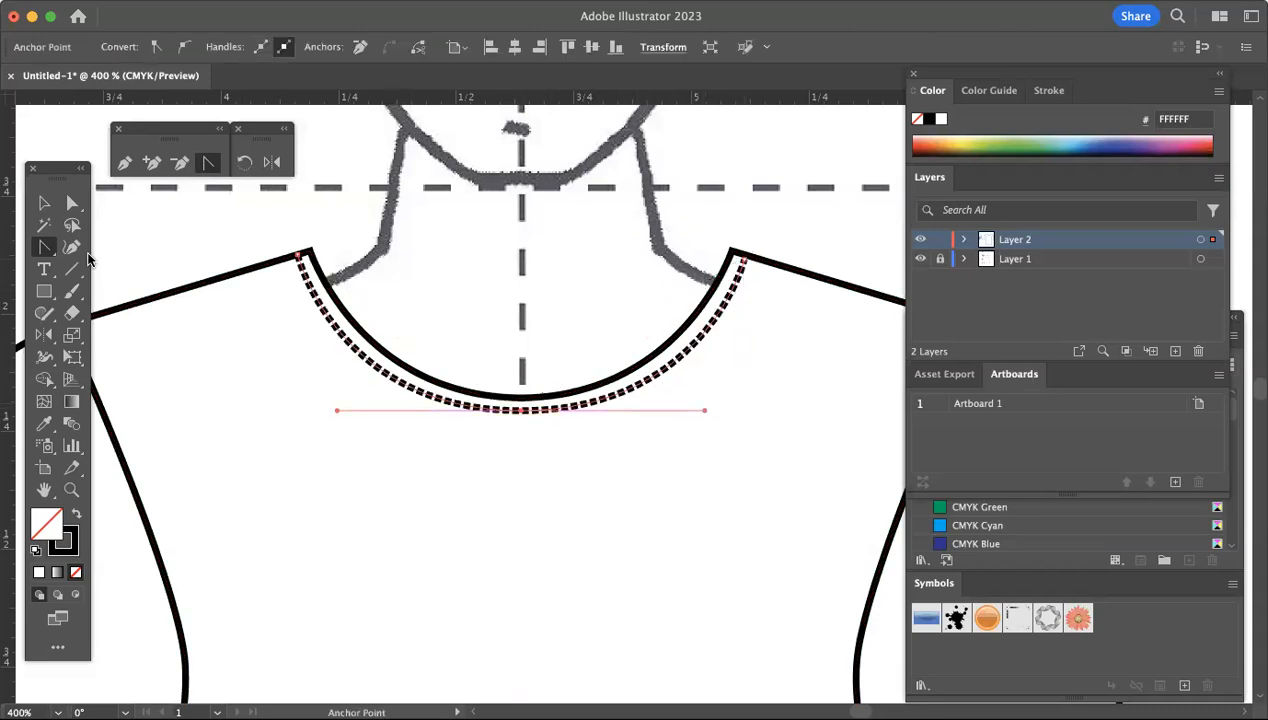
left_click(43, 204)
left_click(171, 242)
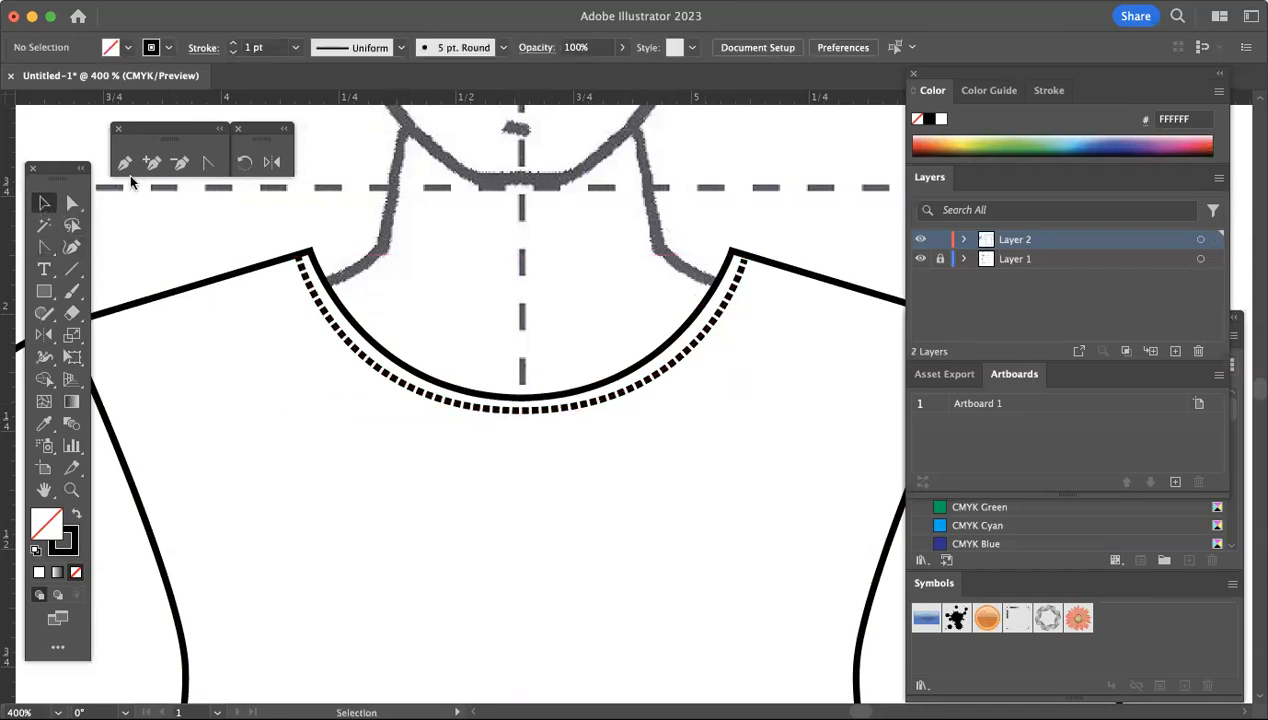
Fine-tune the neckline stitch line by moving its middle anchor slightly down with Direct Selection, and deselect it
left_click(70, 205)
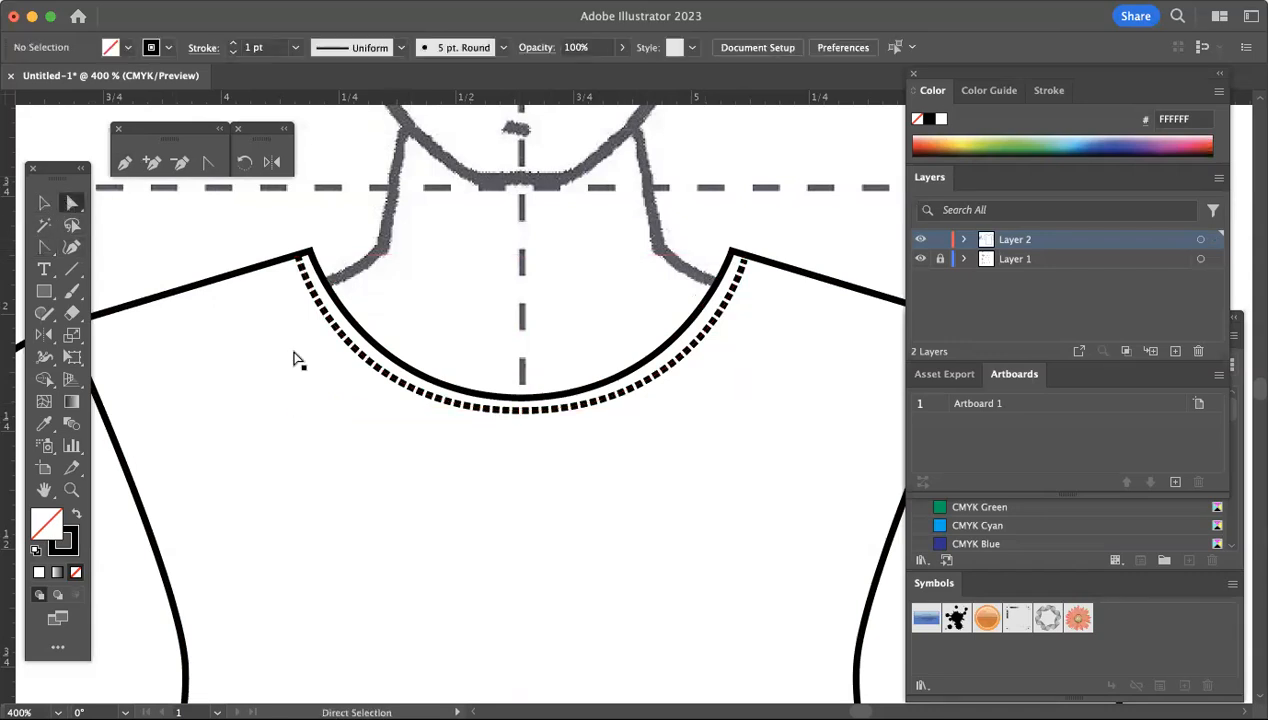
left_click(521, 411)
left_click_drag(520, 412, 522, 410)
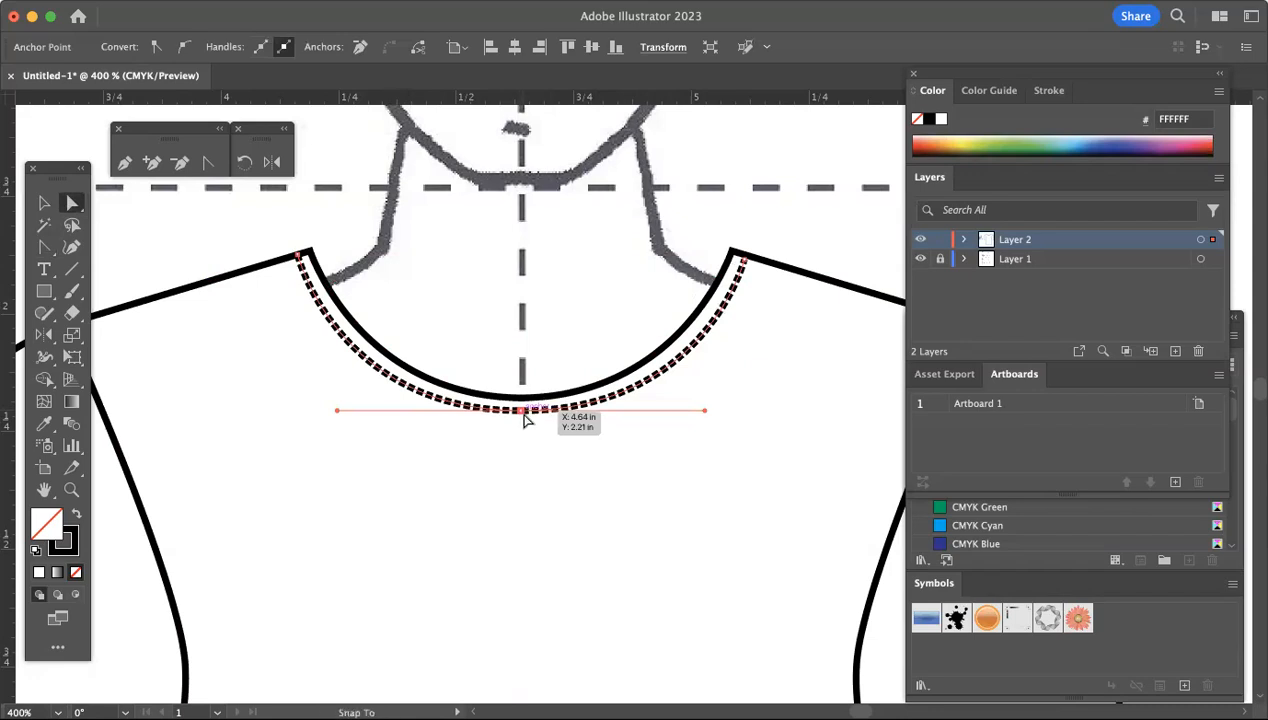
left_click_drag(522, 410, 522, 413)
scroll(525, 368, "down", 1)
scroll(525, 368, "down", 2)
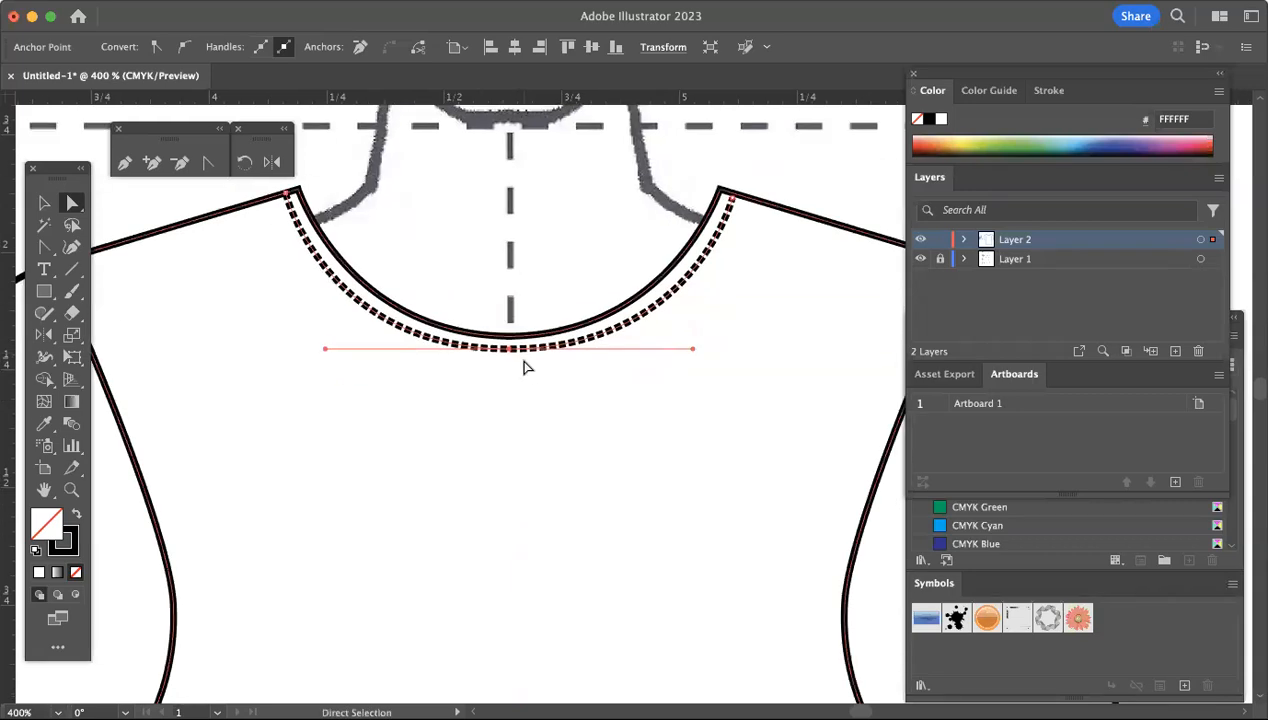
scroll(525, 368, "down", 1)
left_click(44, 203)
left_click(401, 178)
Draw a straight dashed Pen line across the sleeve beside the Chest label, just above and parallel to its hem
scroll(439, 493, "down", 5)
scroll(439, 493, "left", 8)
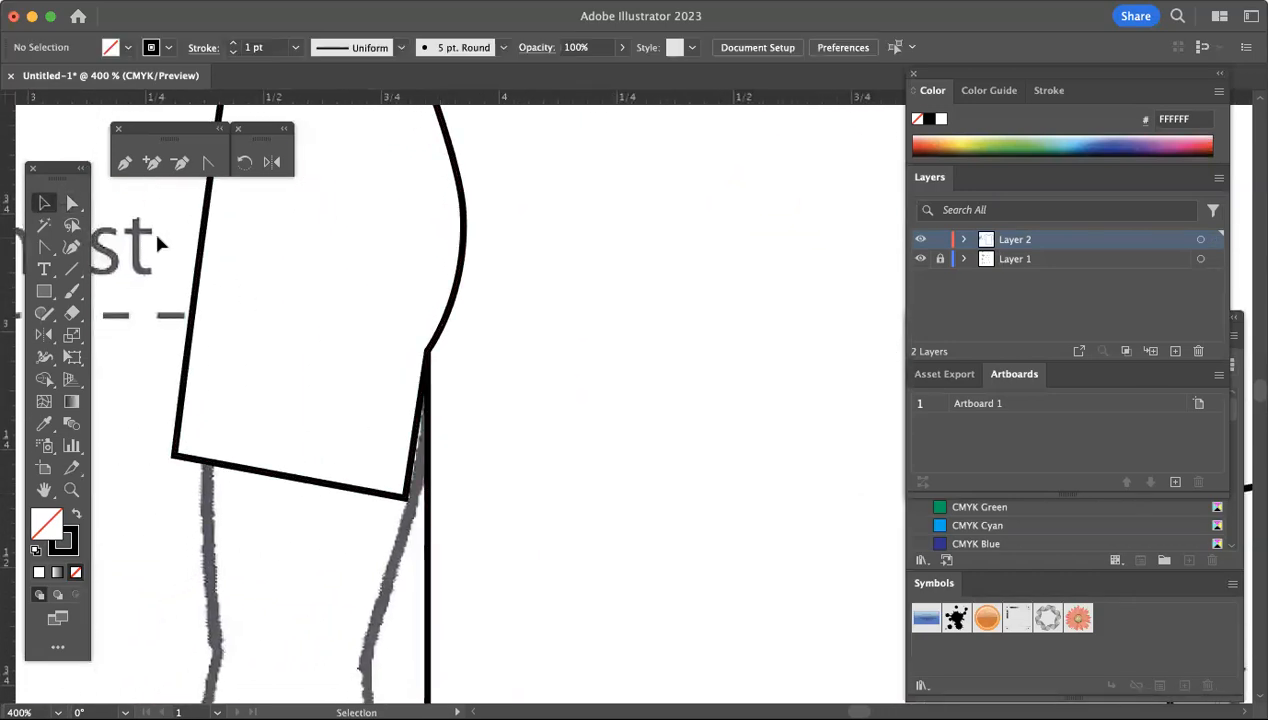
left_click(122, 164)
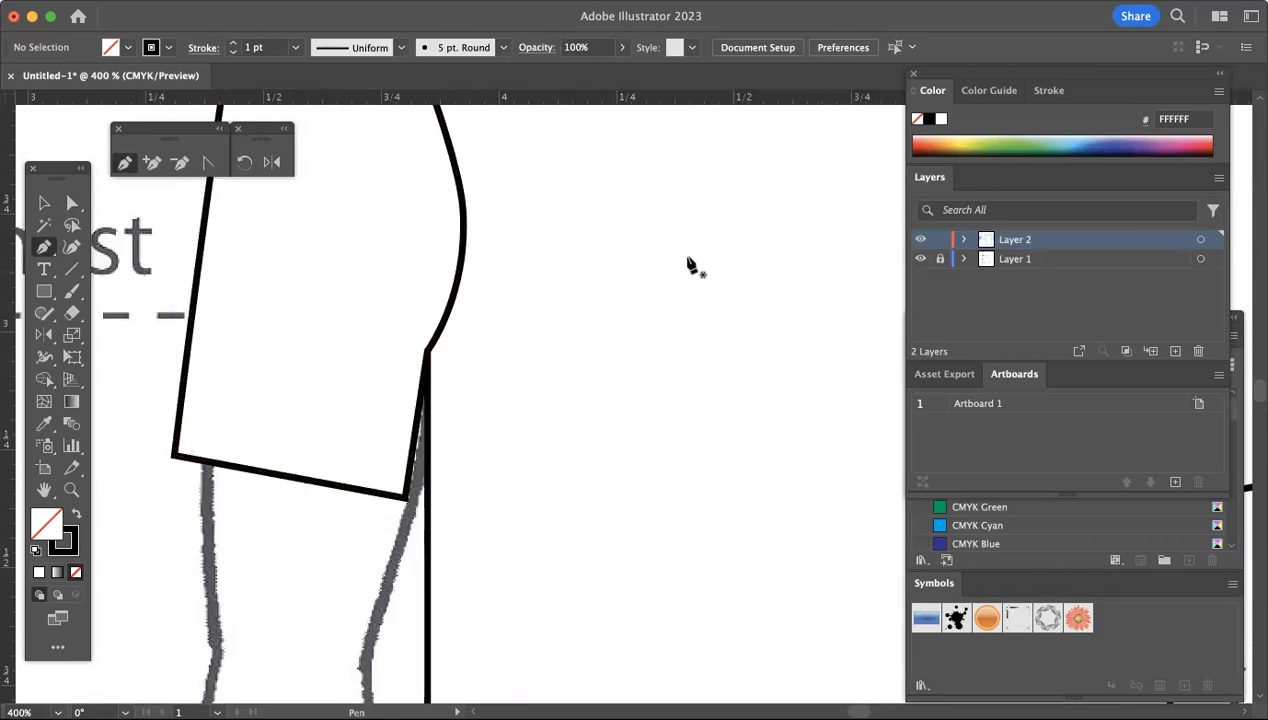
left_click(1047, 92)
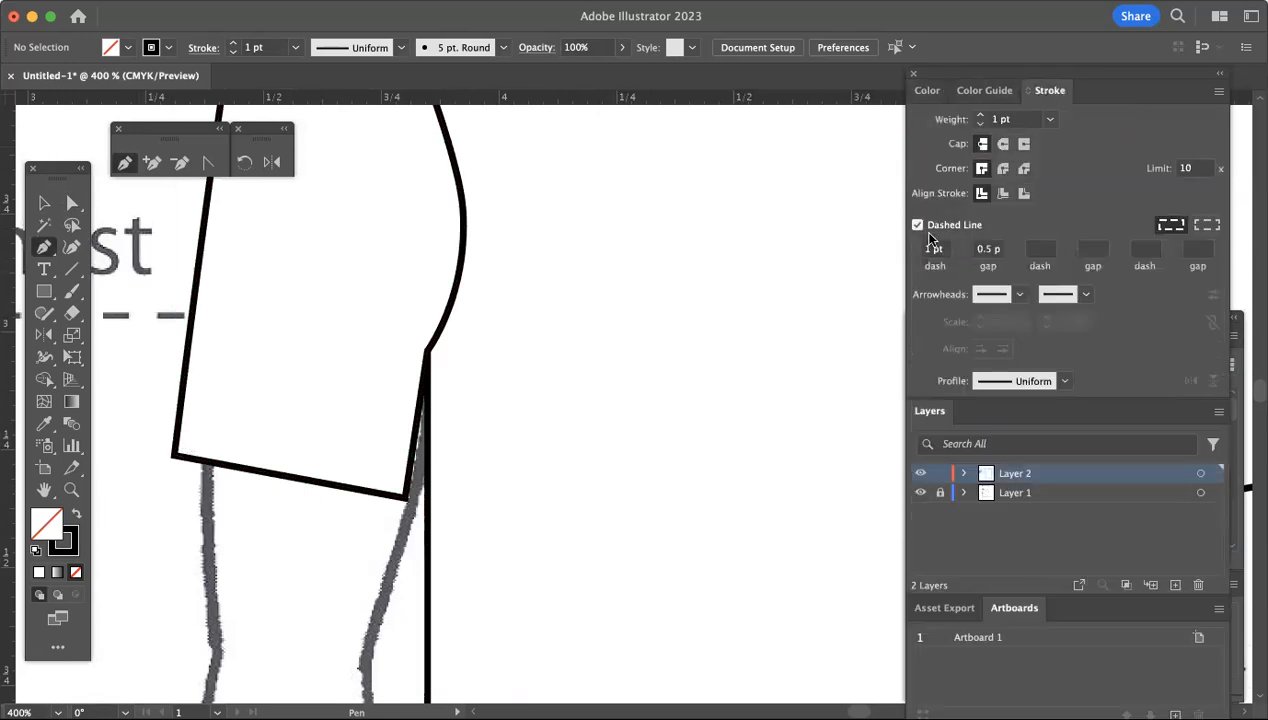
left_click(177, 441)
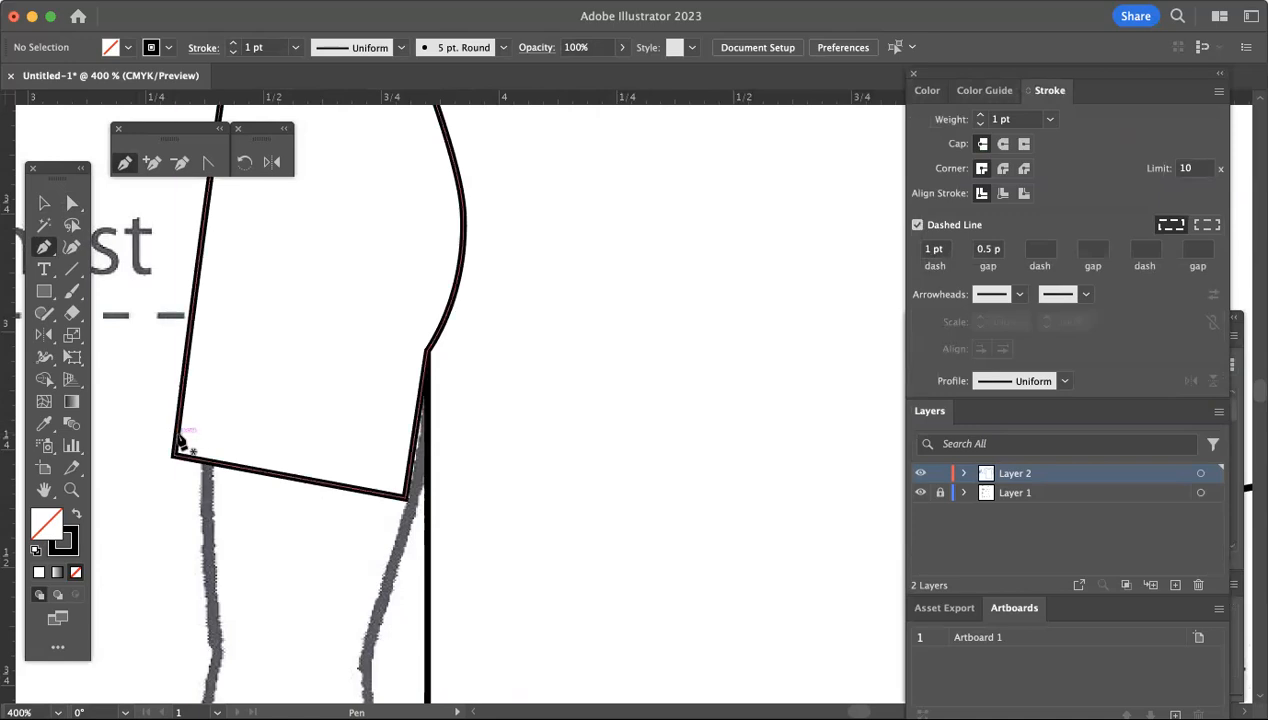
left_click(177, 437)
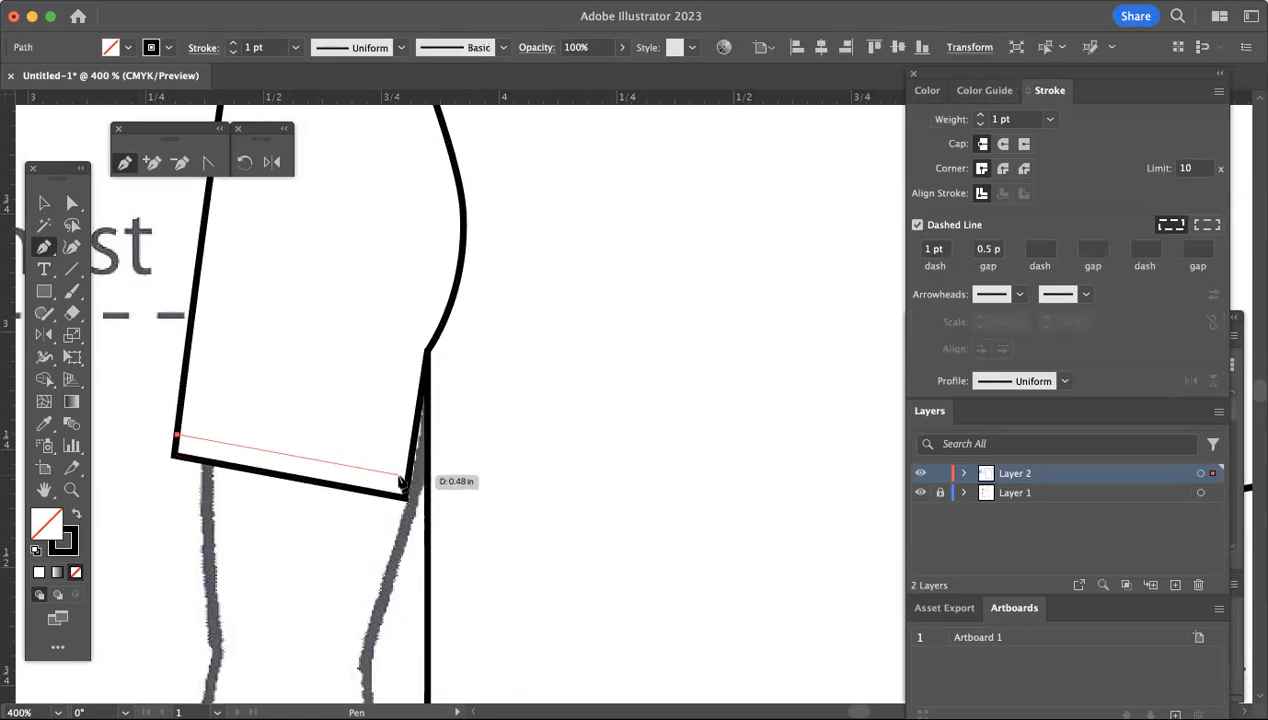
left_click(403, 475)
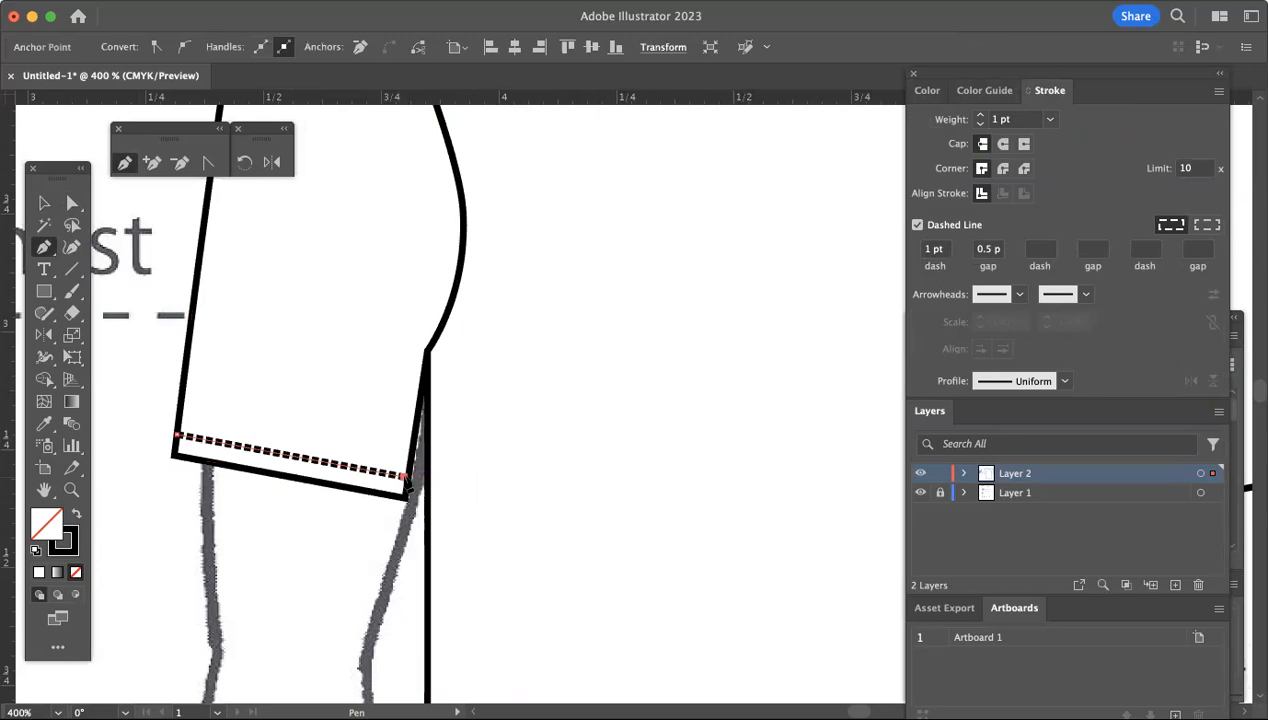
Draw a second dashed Pen line across the sleeve, parallel to and just above the first hem stitch, and deselect it
left_click(179, 419)
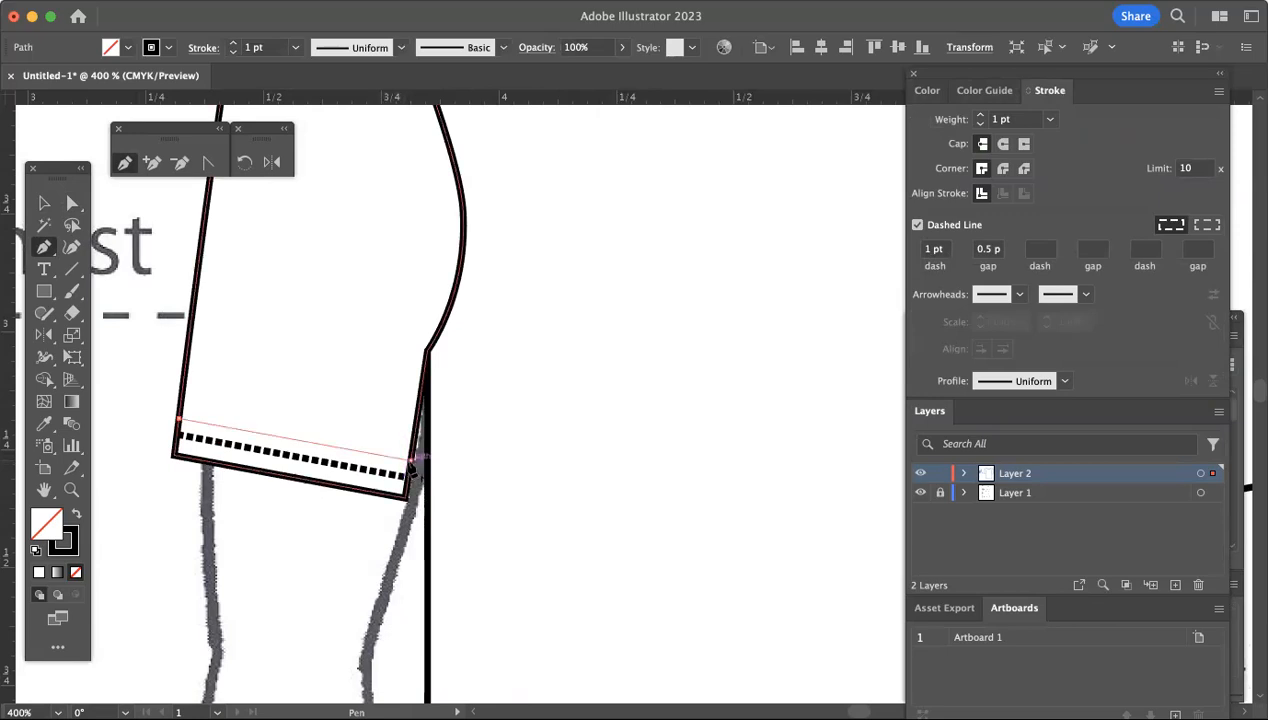
left_click(411, 461)
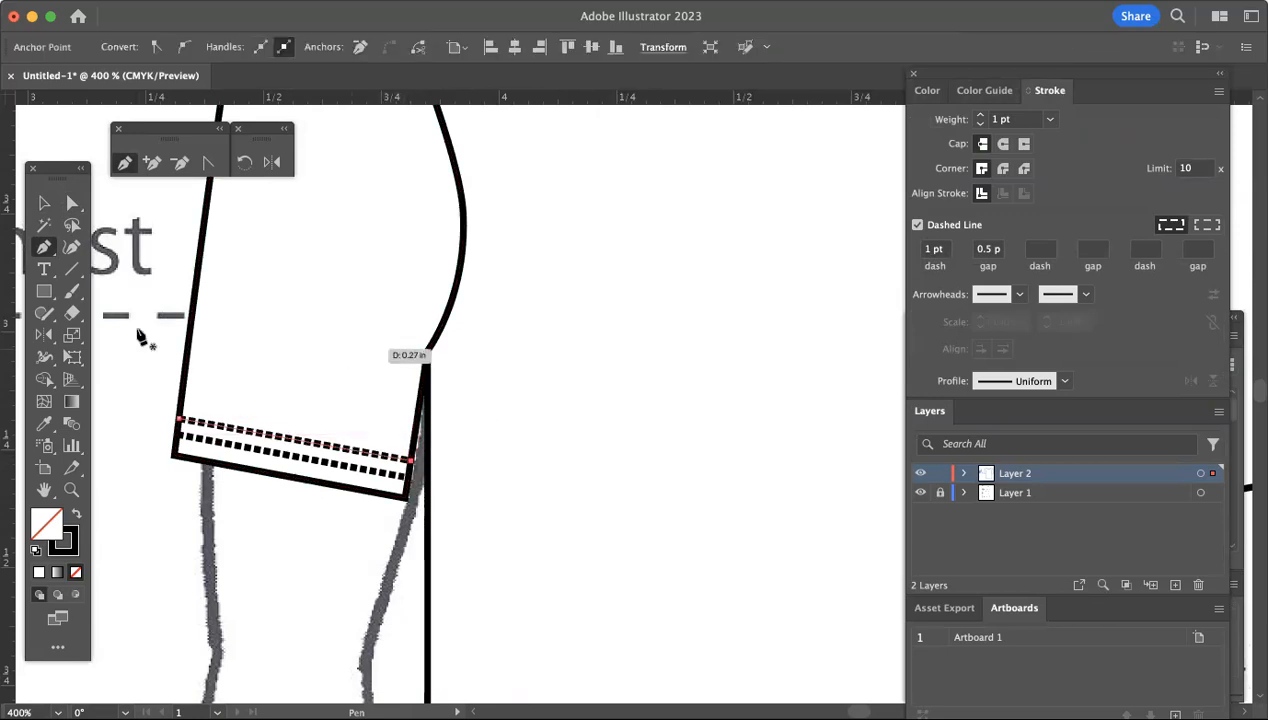
left_click(40, 204)
left_click(143, 396)
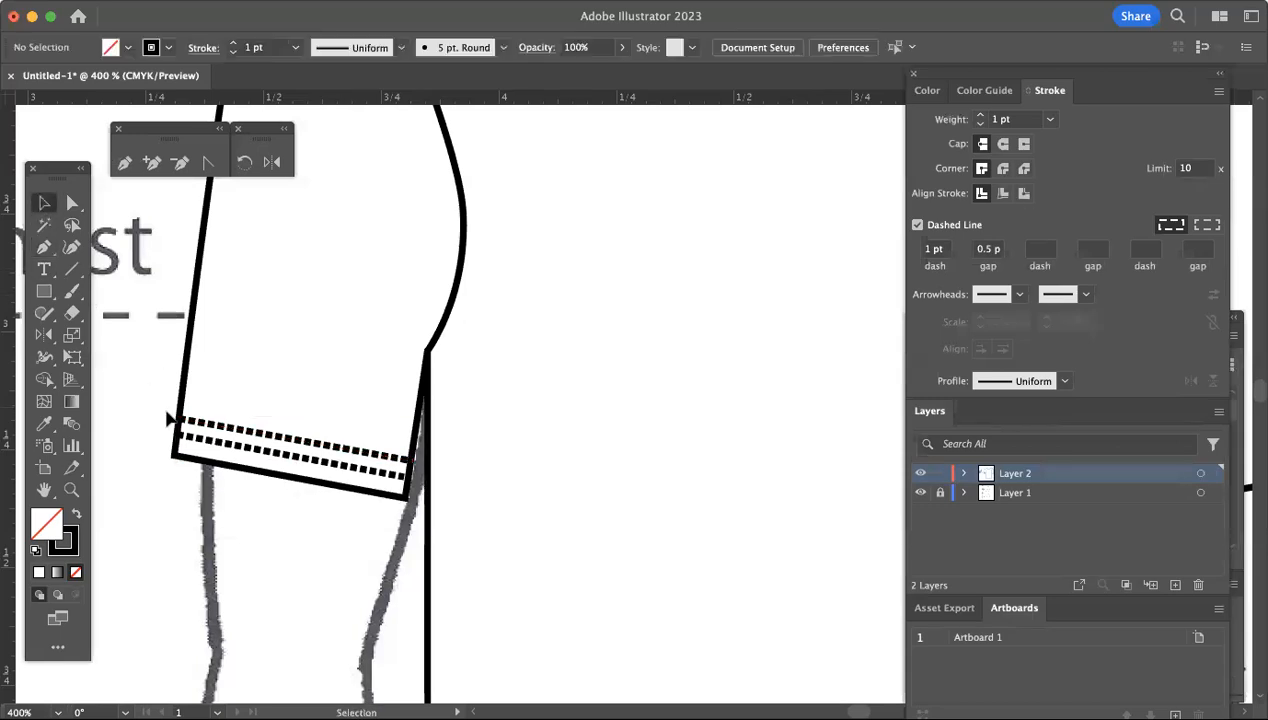
Move the upper sleeve stitch line down closer to the lower one to form twin stitching, and deselect it
left_click(280, 440)
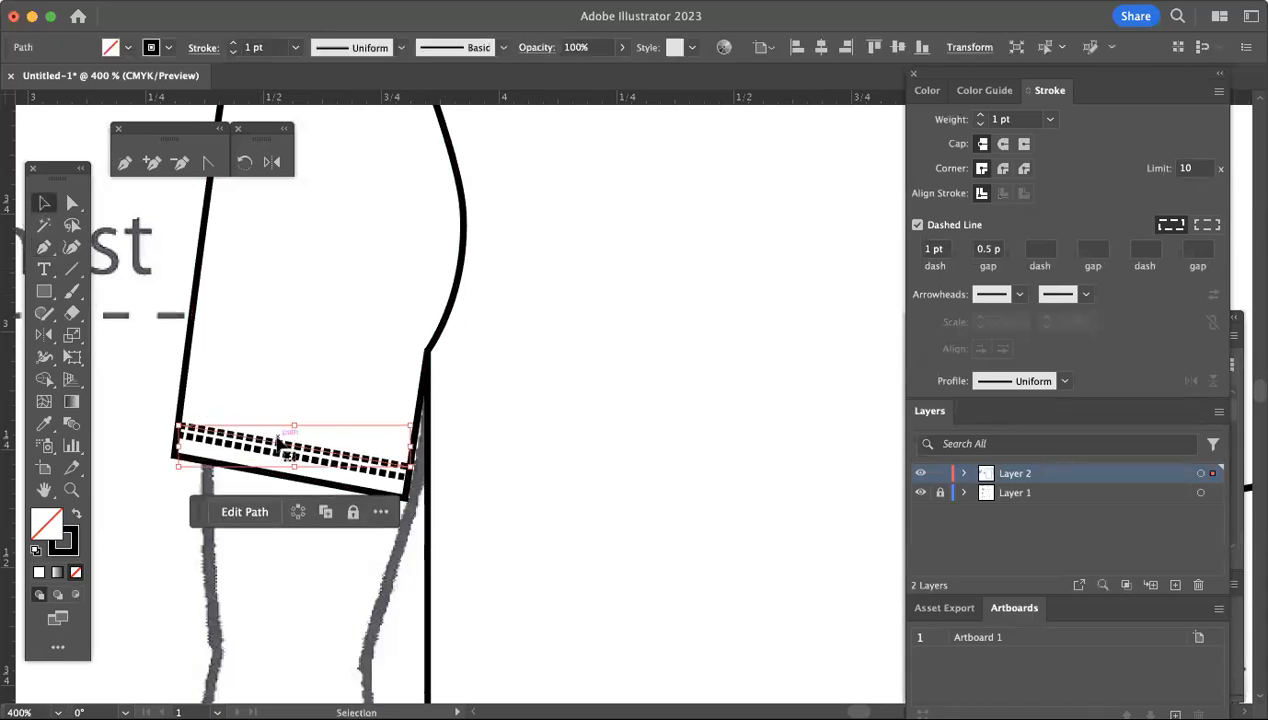
left_click(124, 396)
scroll(509, 473, "down", 1)
scroll(509, 473, "right", 1)
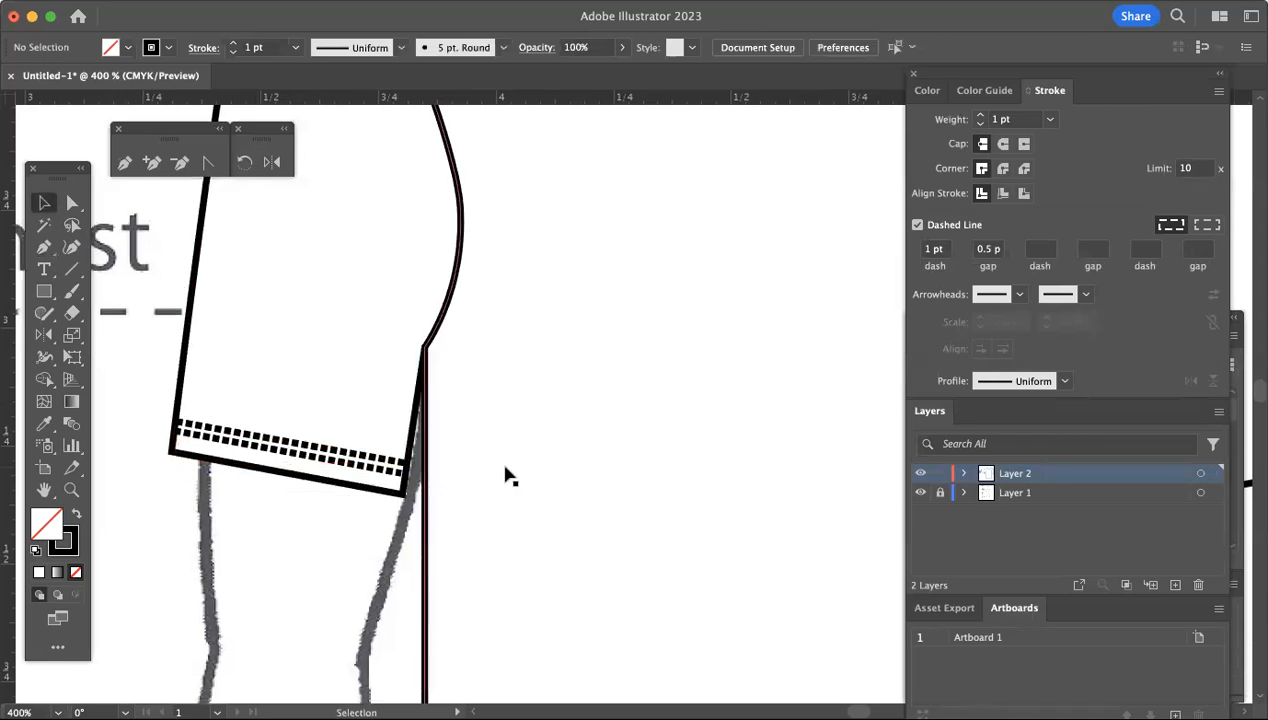
Select both sleeve hem stitch lines and make a reflected copy of them across the vertical axis
key("super+0")
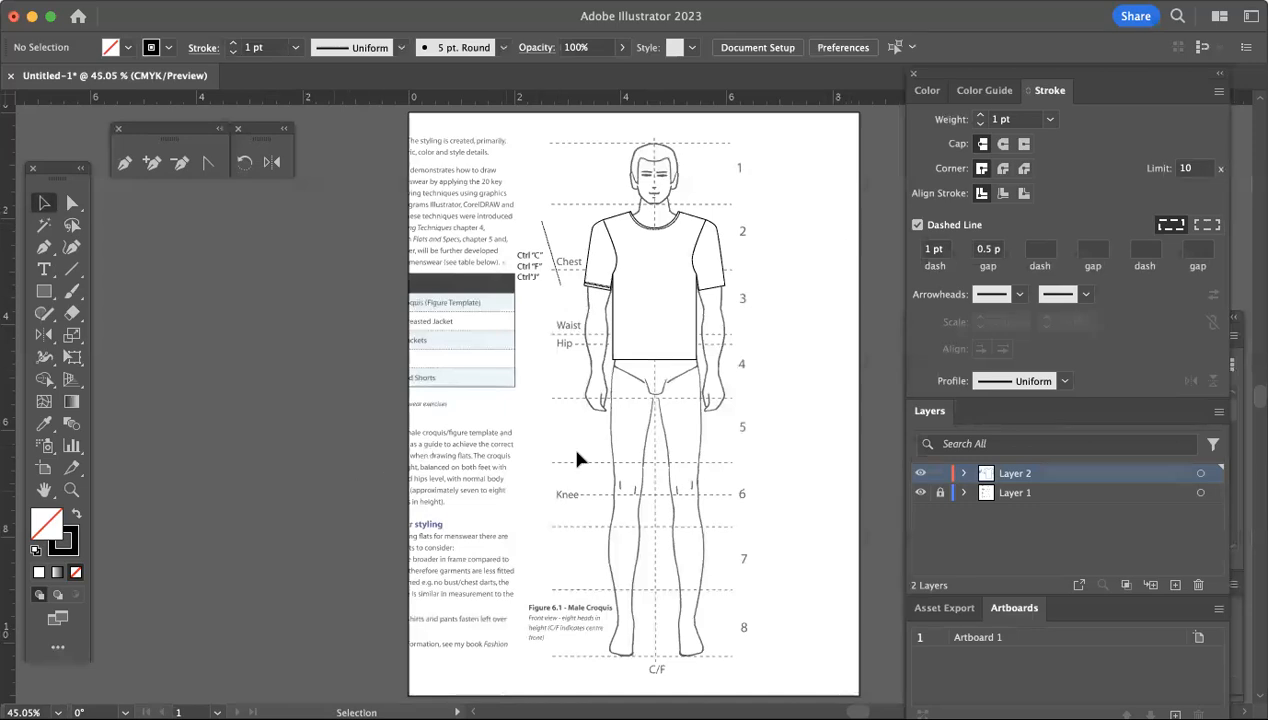
scroll(641, 440, "up", 5)
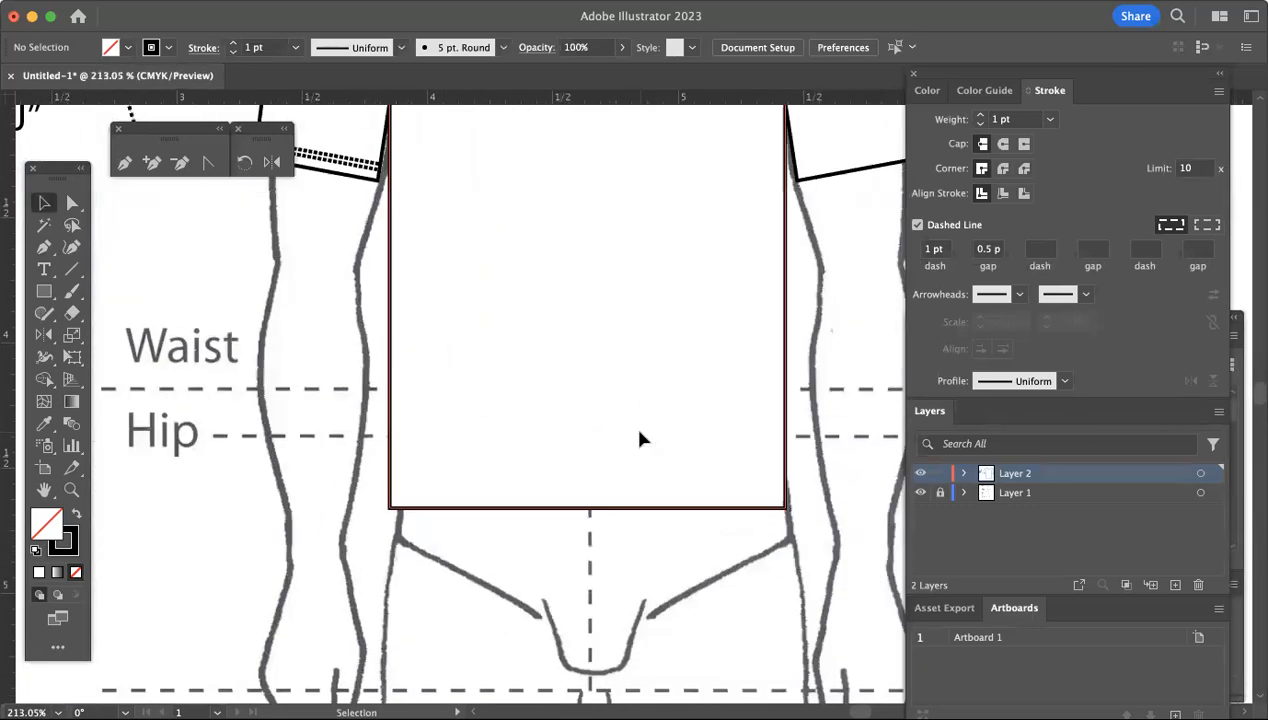
scroll(641, 440, "up", 2)
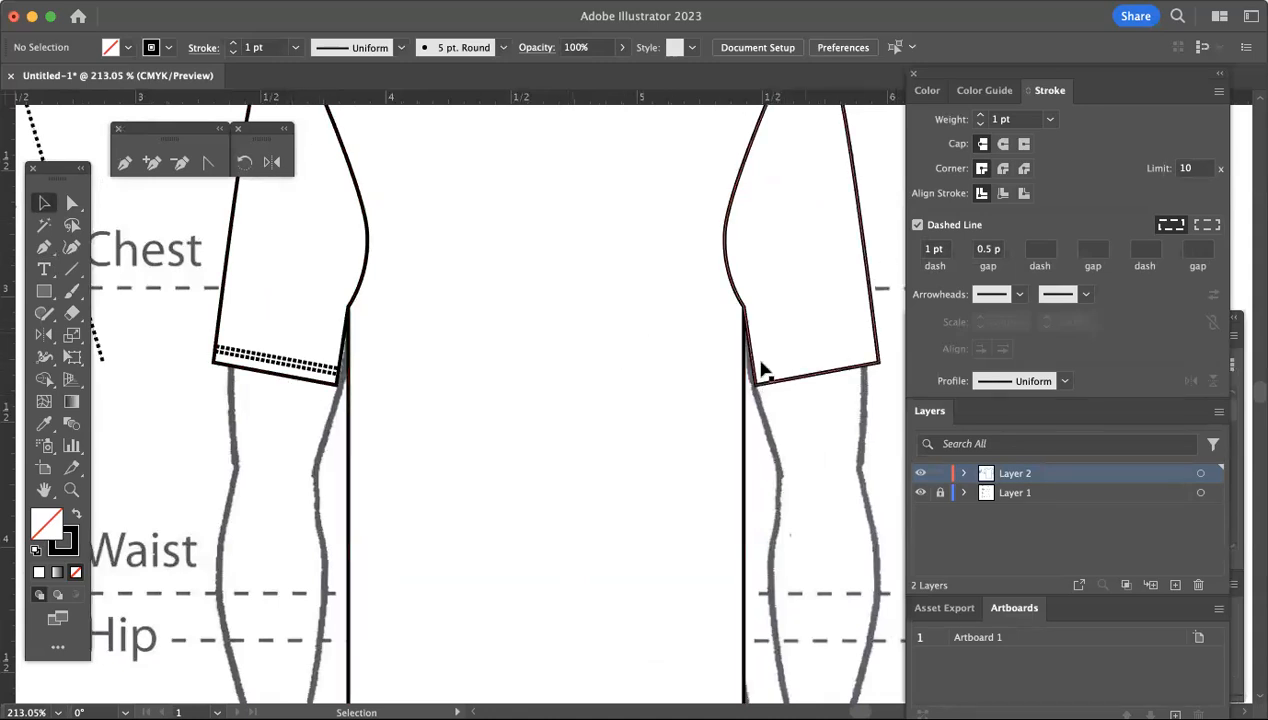
left_click(262, 358)
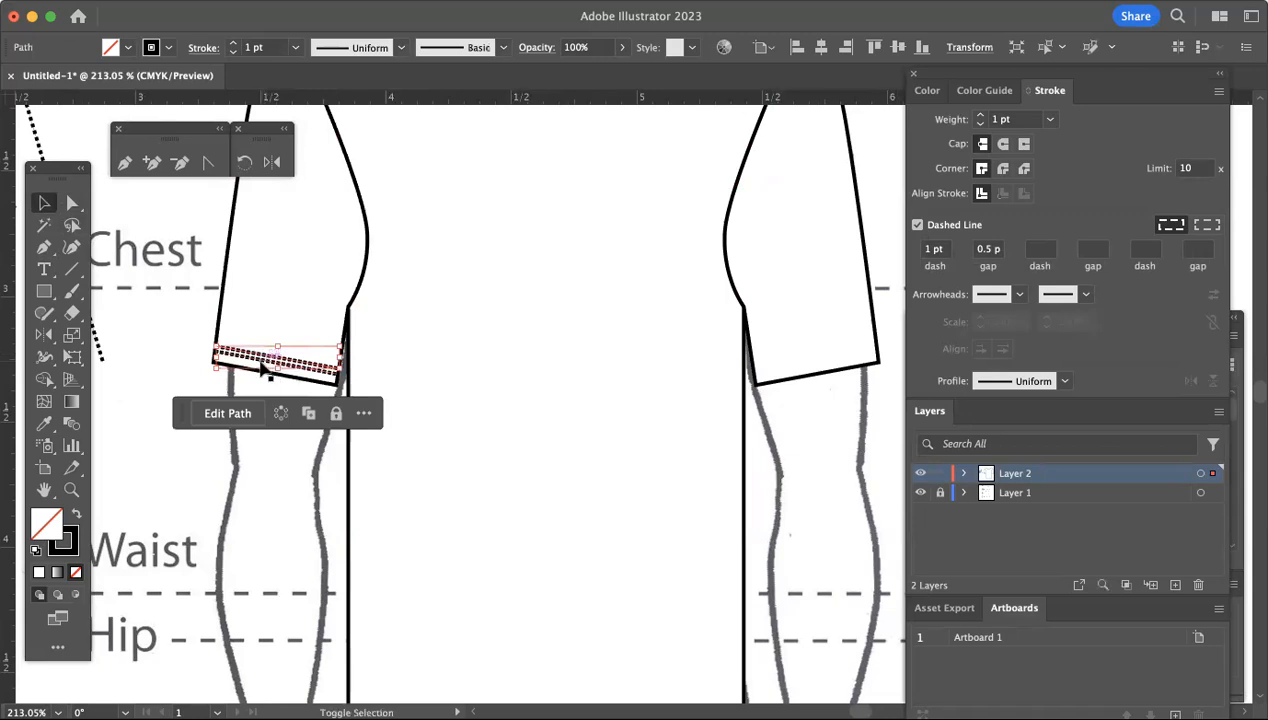
left_click(265, 367, "shift")
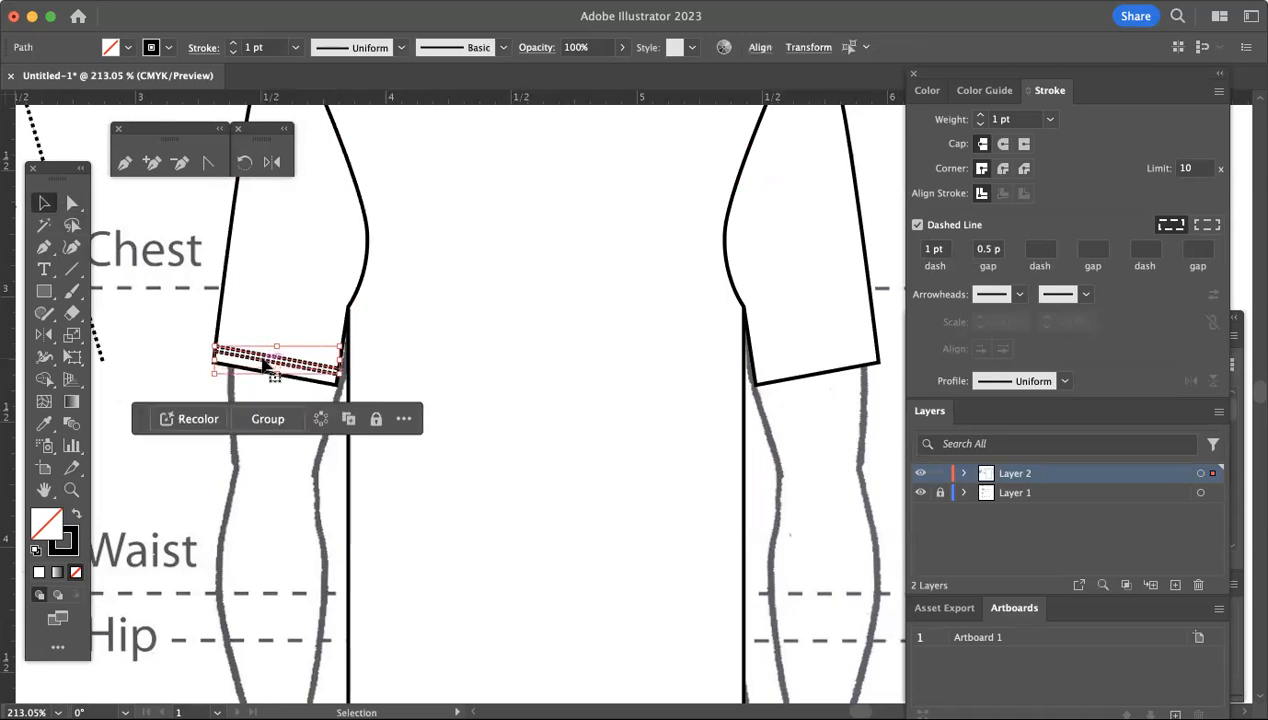
scroll(178, 297, "up", 4)
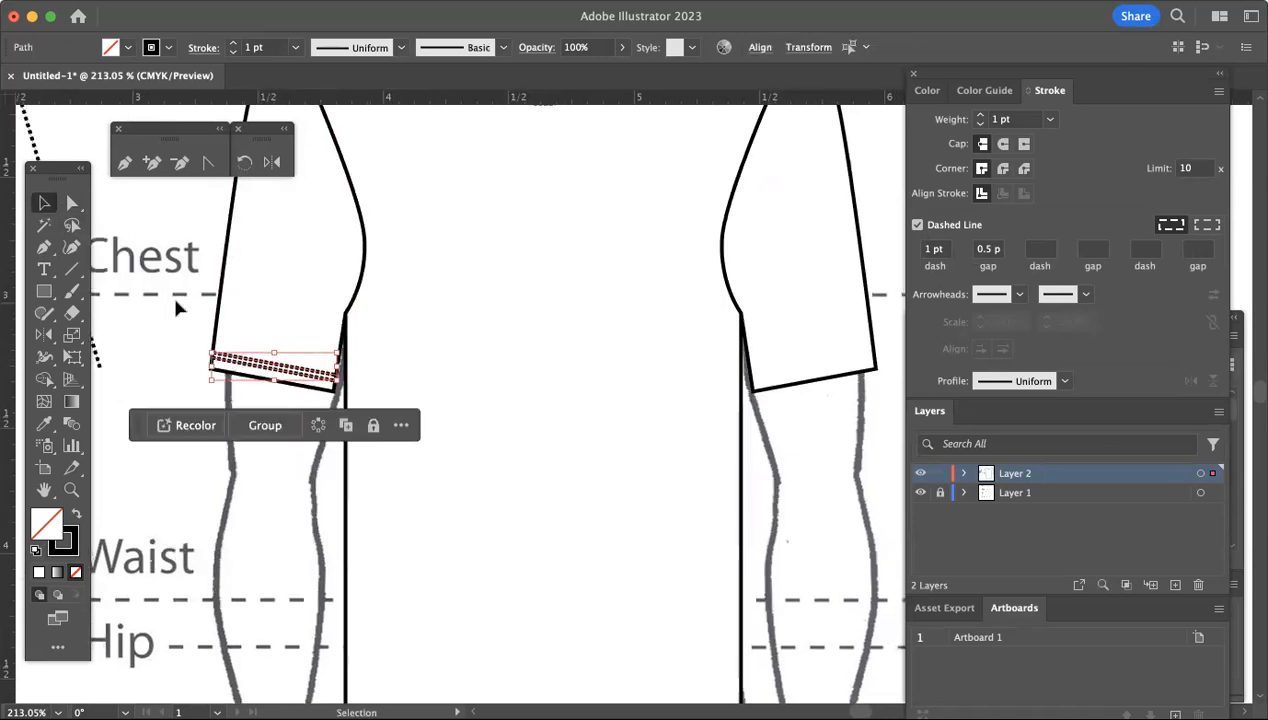
scroll(178, 297, "down", 2)
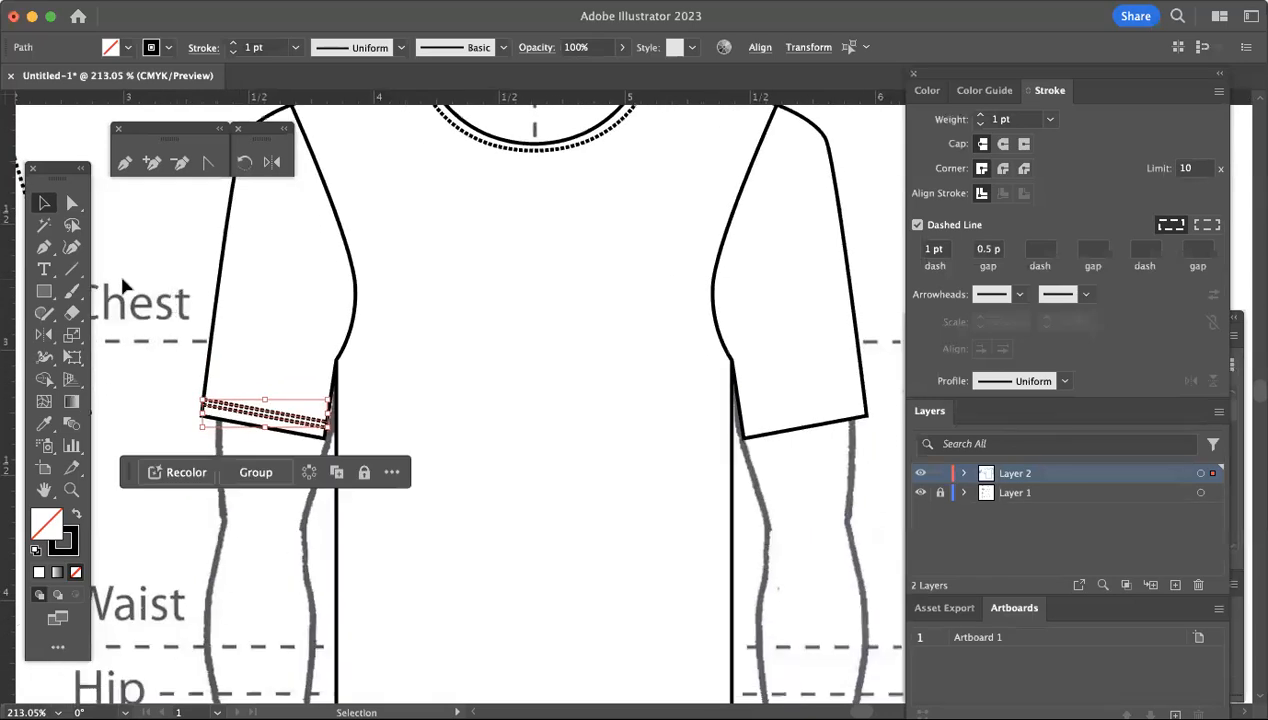
double_click(271, 162)
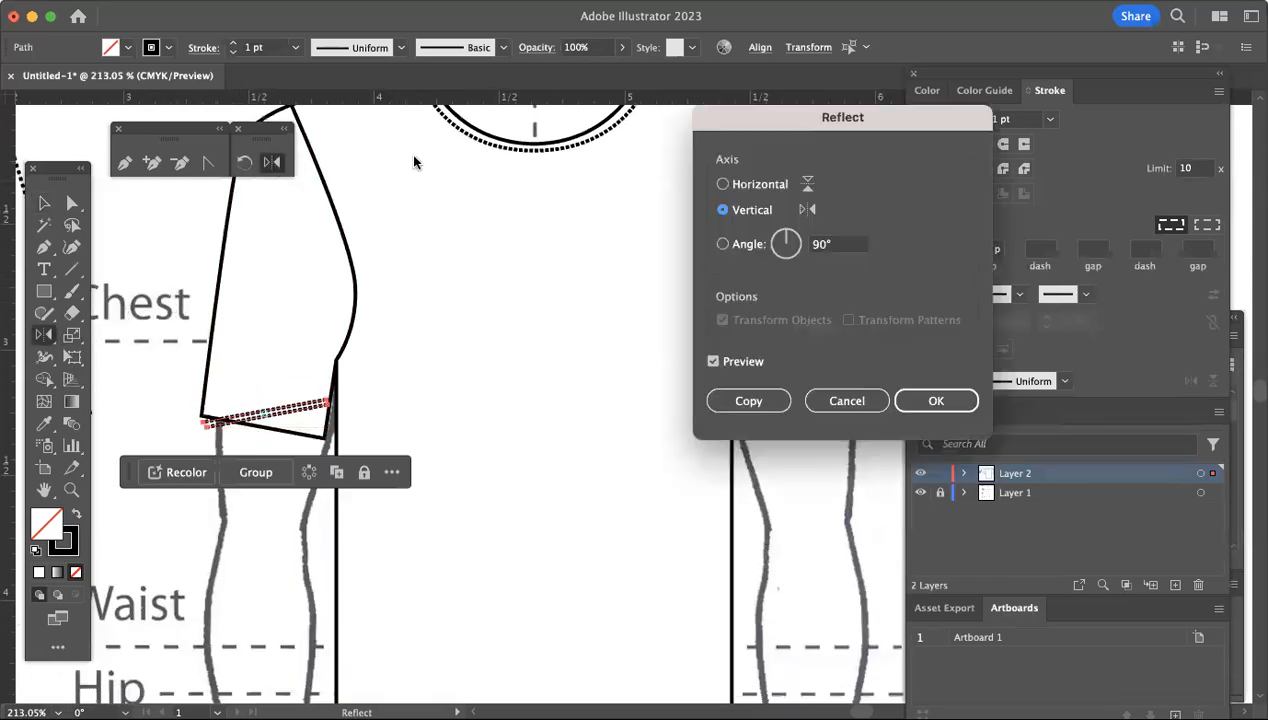
left_click(748, 401)
Move the mirrored pair of stitch lines straight across onto the opposite sleeve's hem and deselect it
left_click_drag(265, 411, 802, 412)
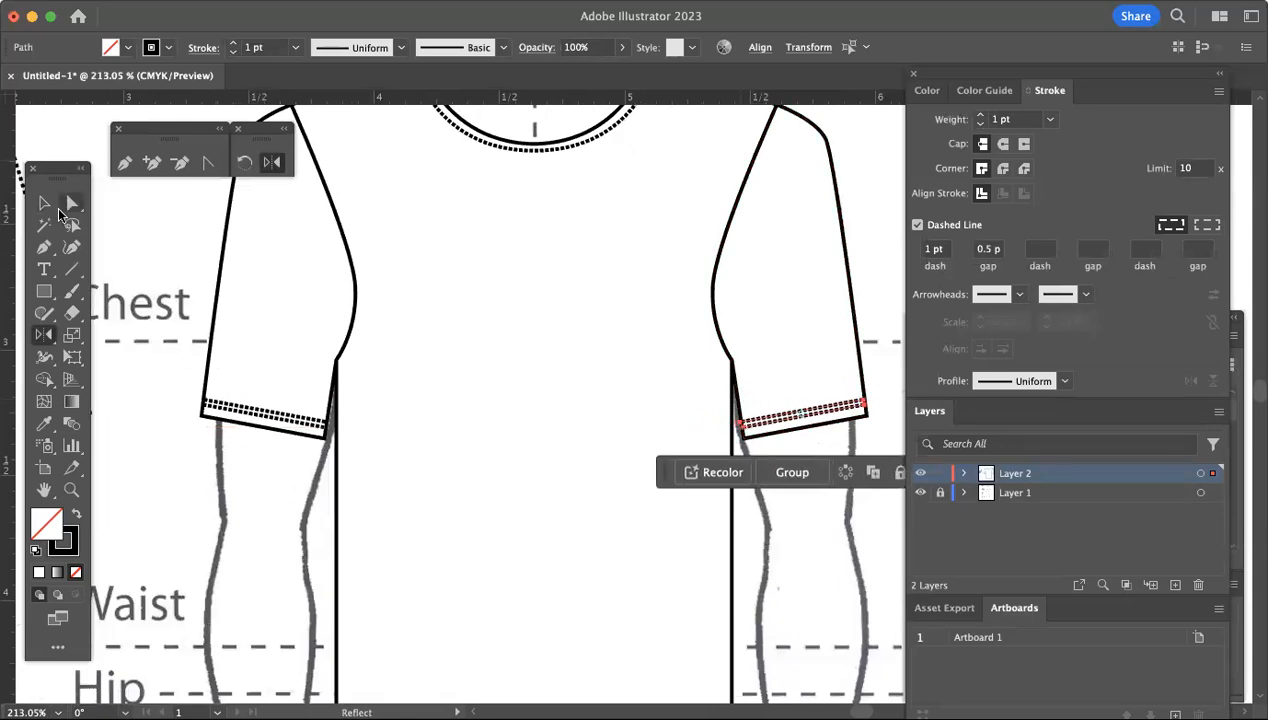
left_click(43, 204)
left_click(140, 318)
Draw two parallel horizontal dashed Pen lines across the shirt body, just above the bottom hem
scroll(240, 412, "down", 5)
scroll(239, 407, "down", 1)
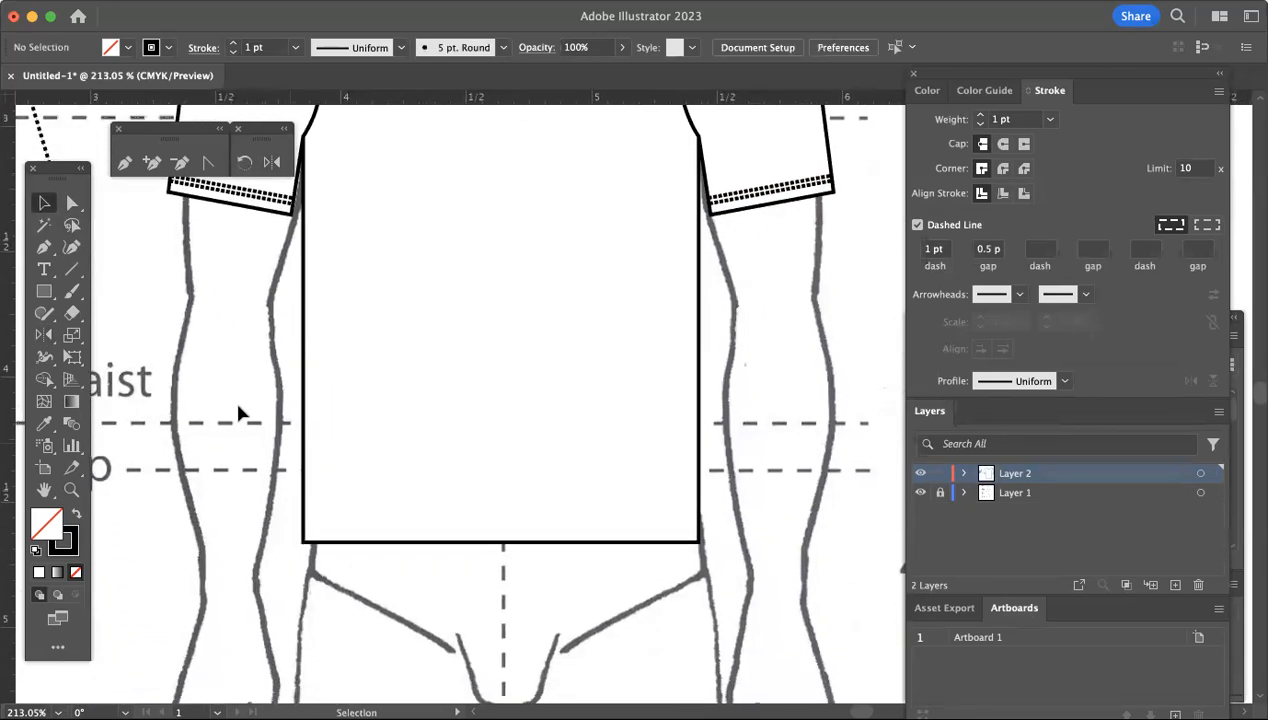
left_click(124, 163)
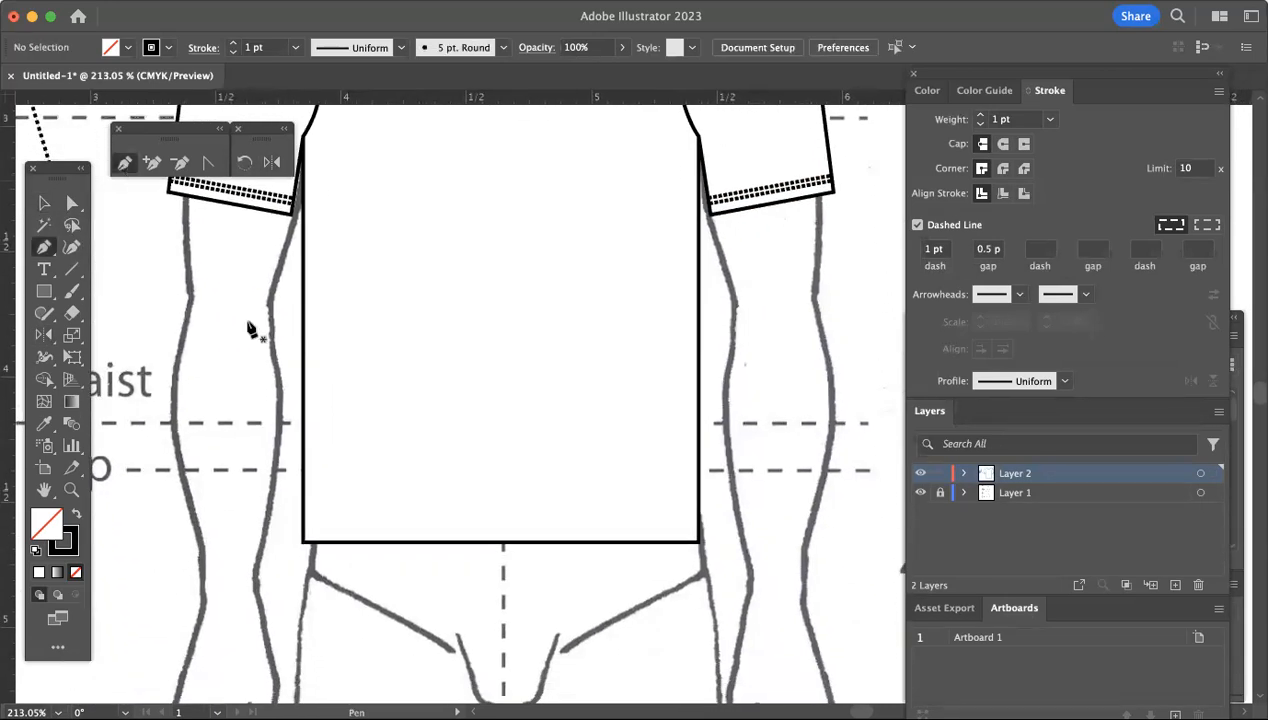
left_click(306, 528)
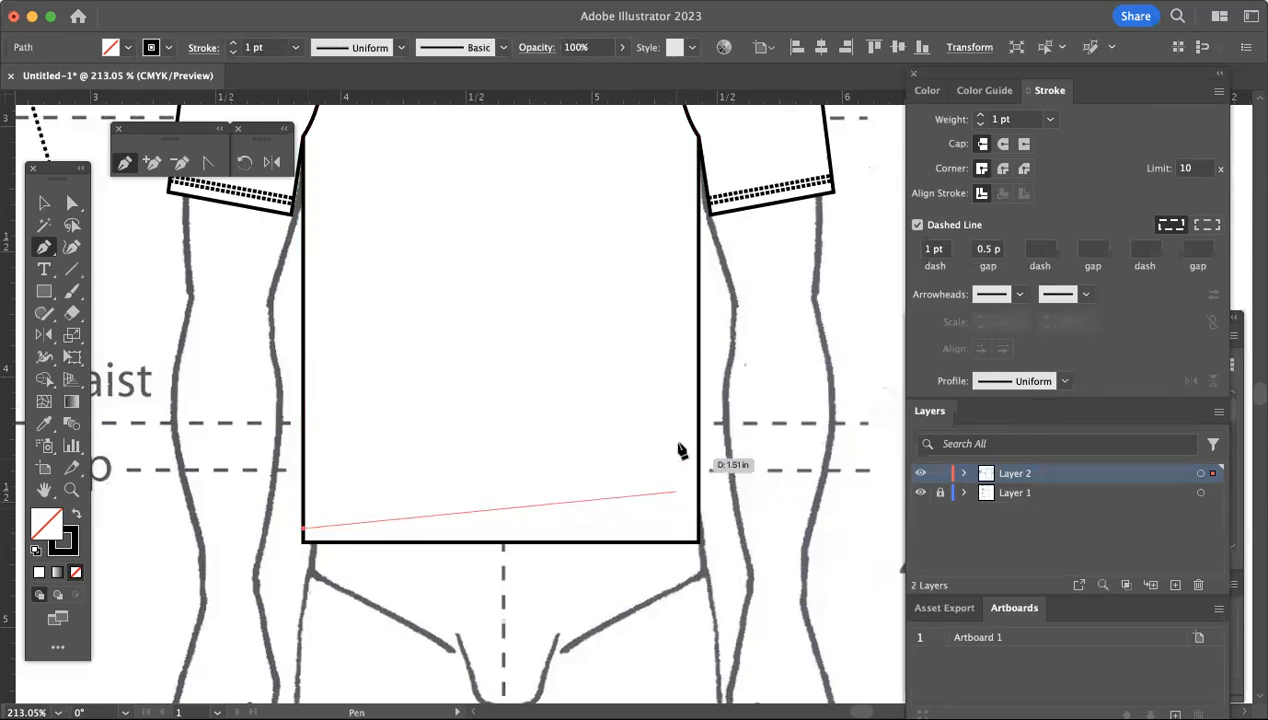
left_click(697, 530)
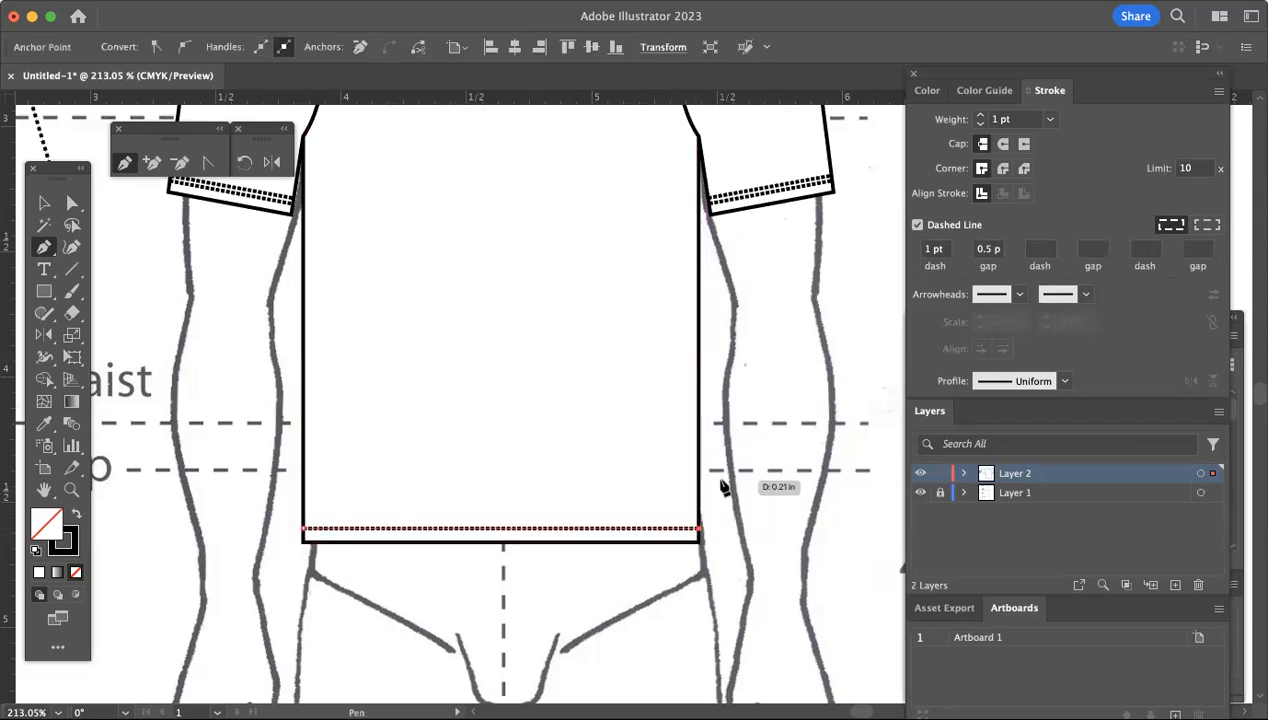
left_click(306, 525)
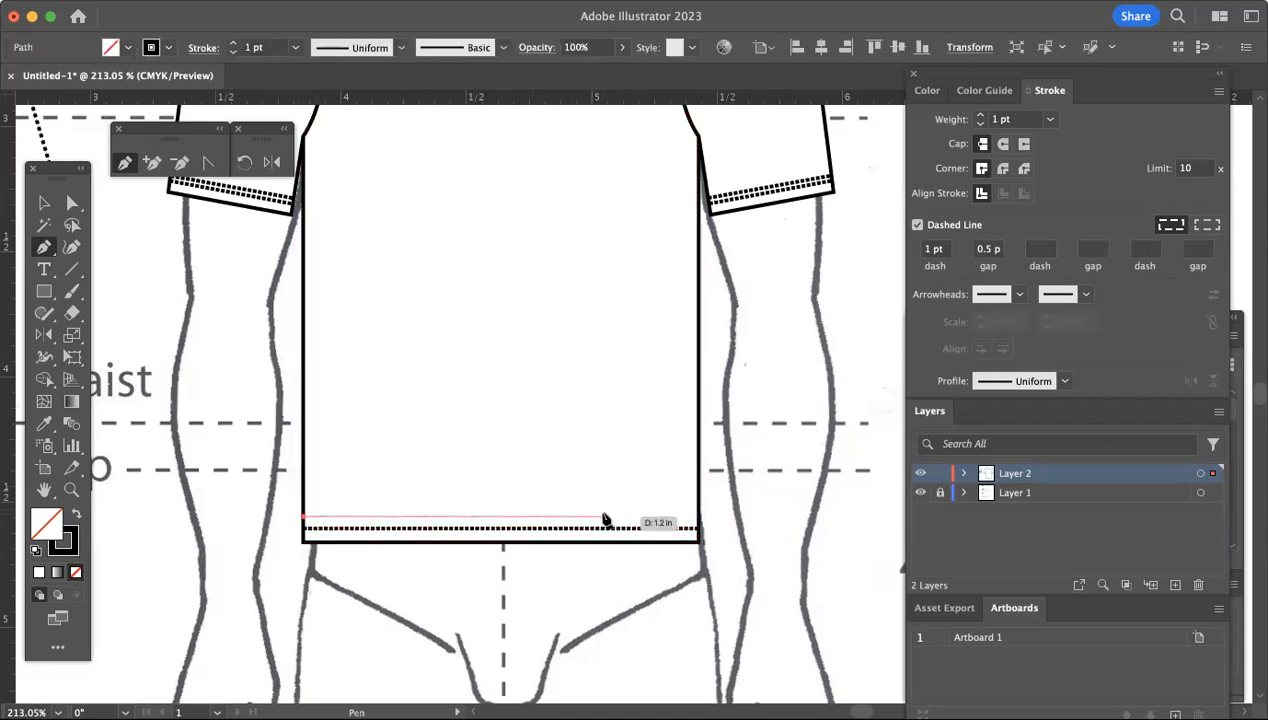
left_click(699, 519)
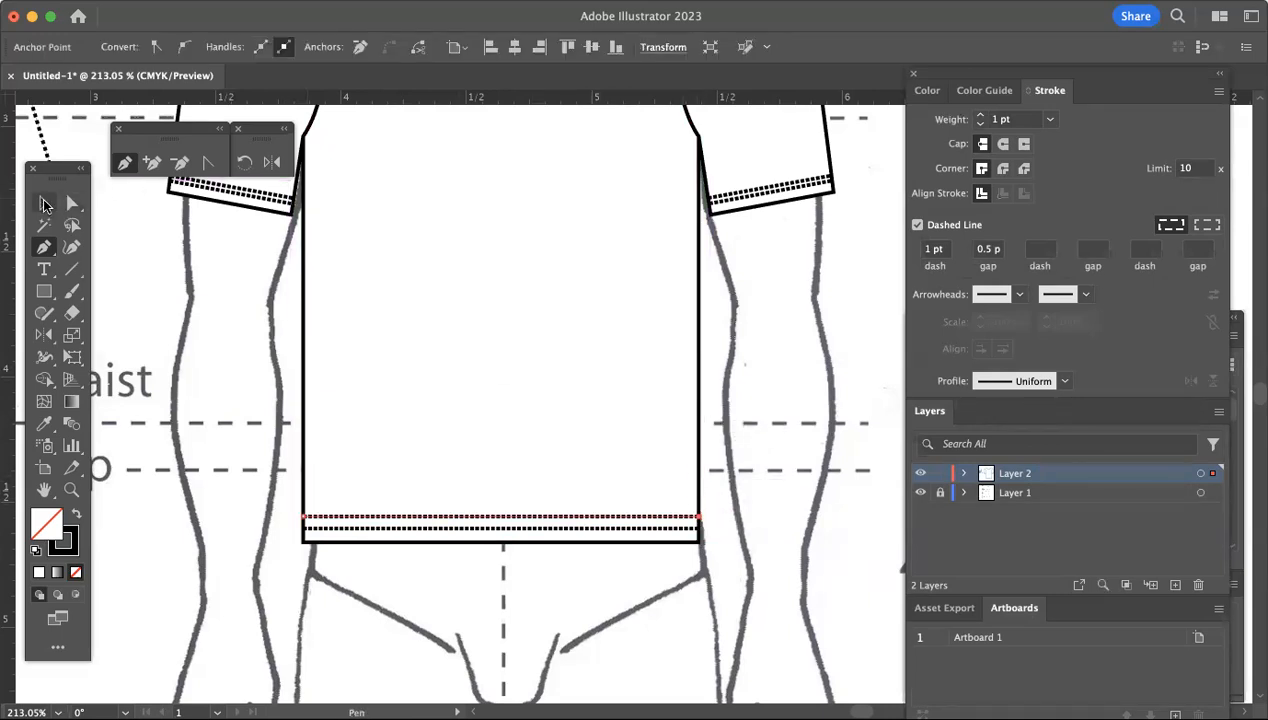
left_click(44, 204)
key("Down")
key("Down")
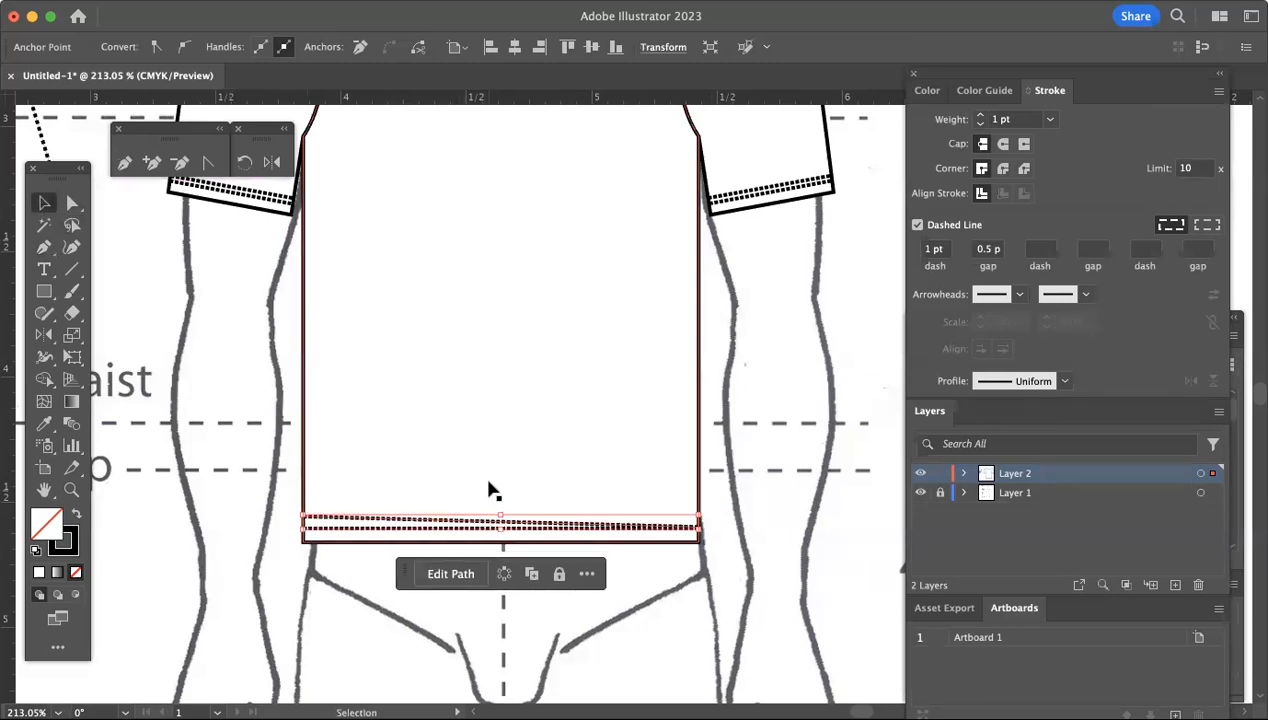
key("Down")
key("Up")
key("Up")
key("Up")
key("Up")
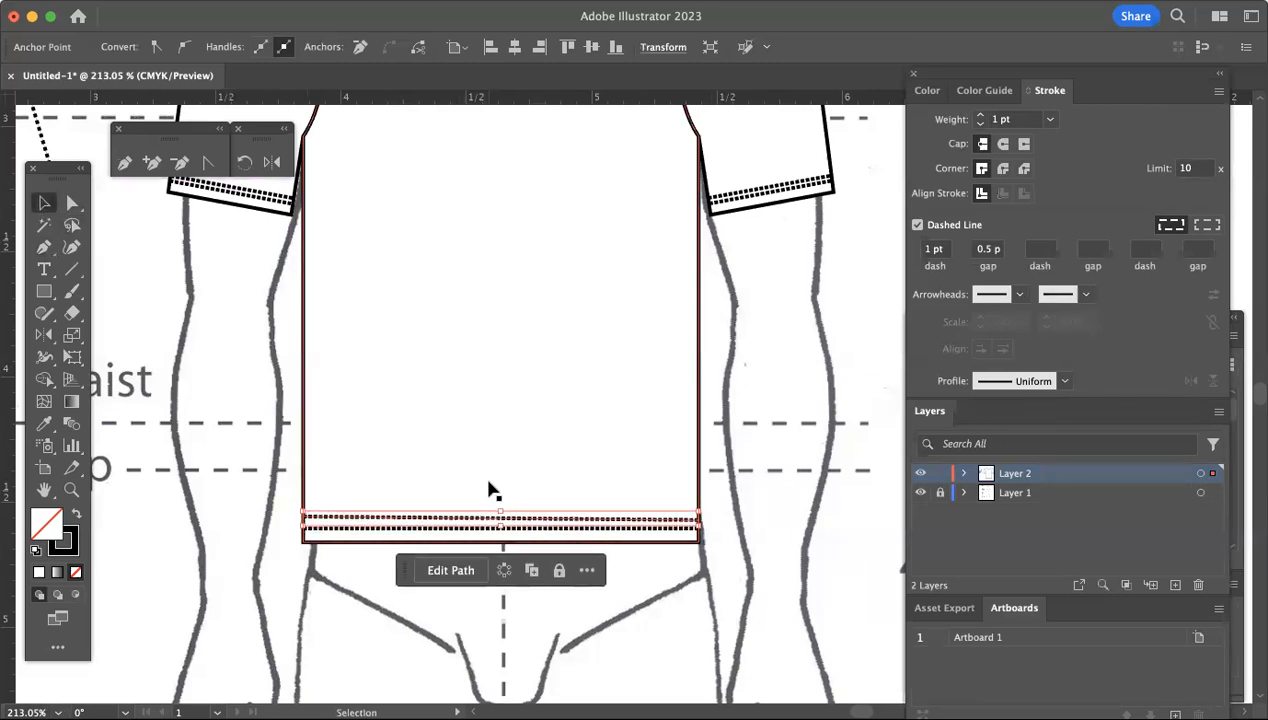
key("Down")
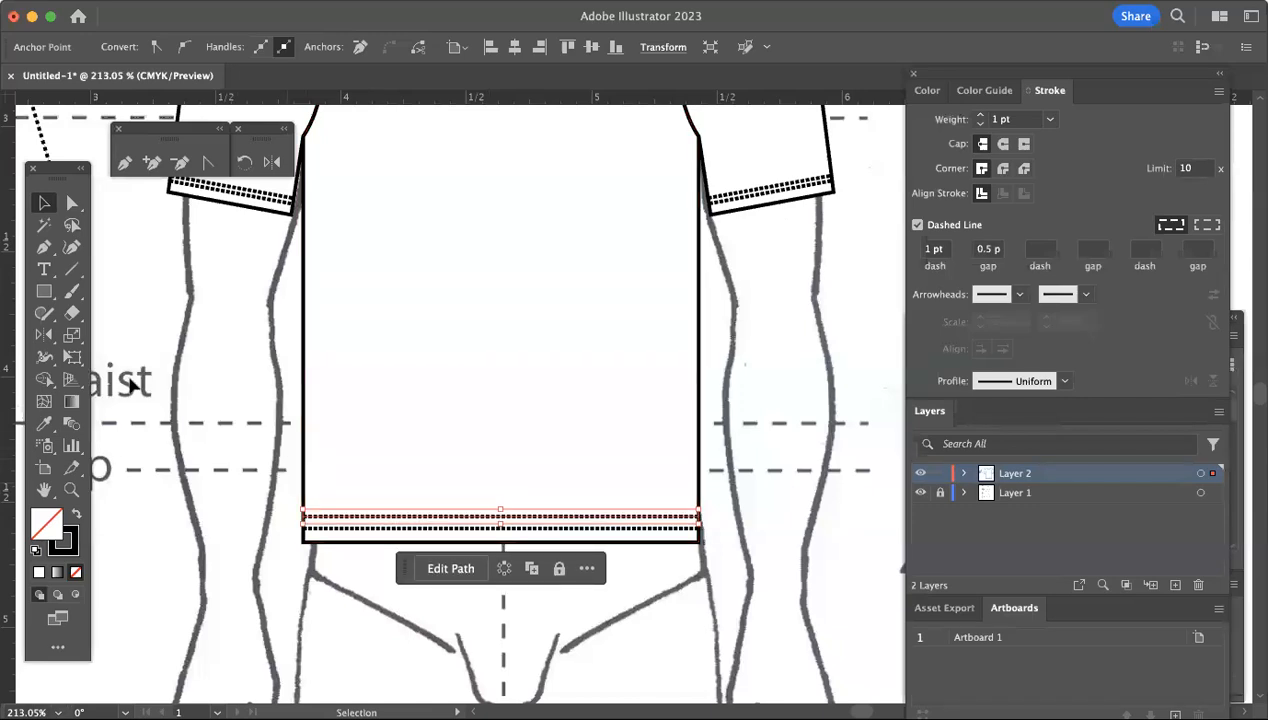
left_click(108, 238)
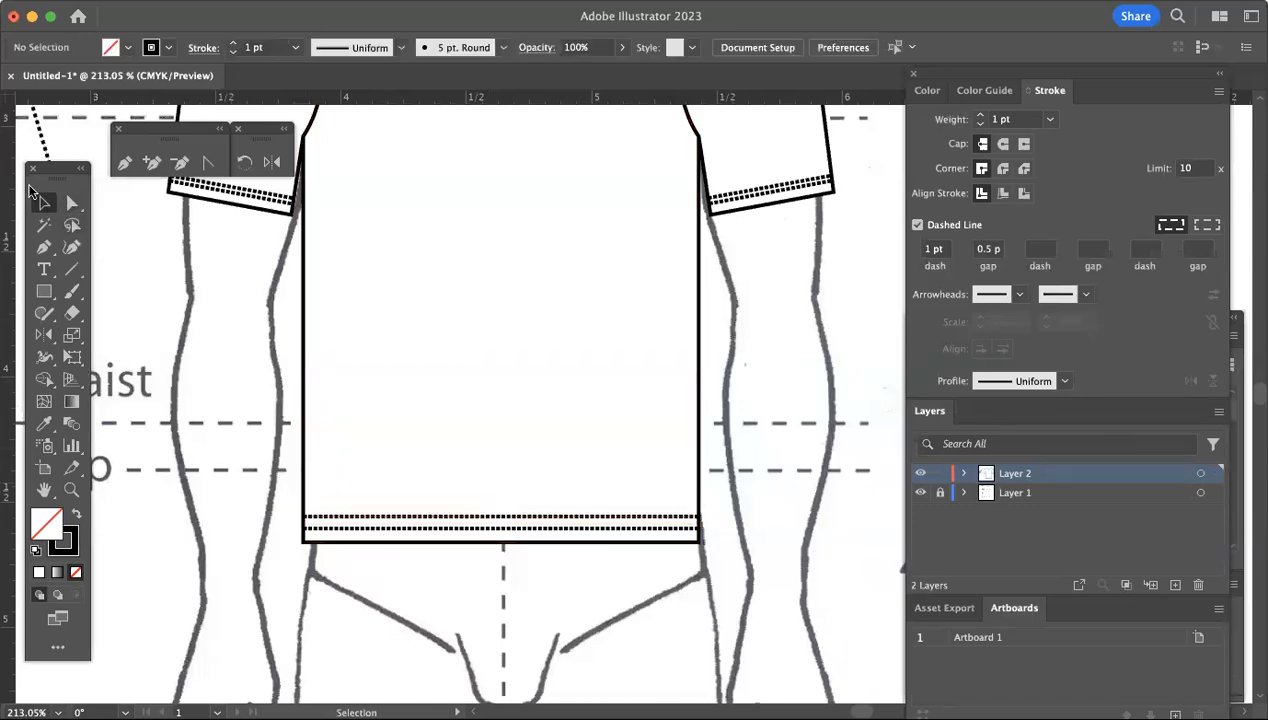
Select the whole upper stitch line of the body hem and nudge it down close to the lower one
left_click(507, 517)
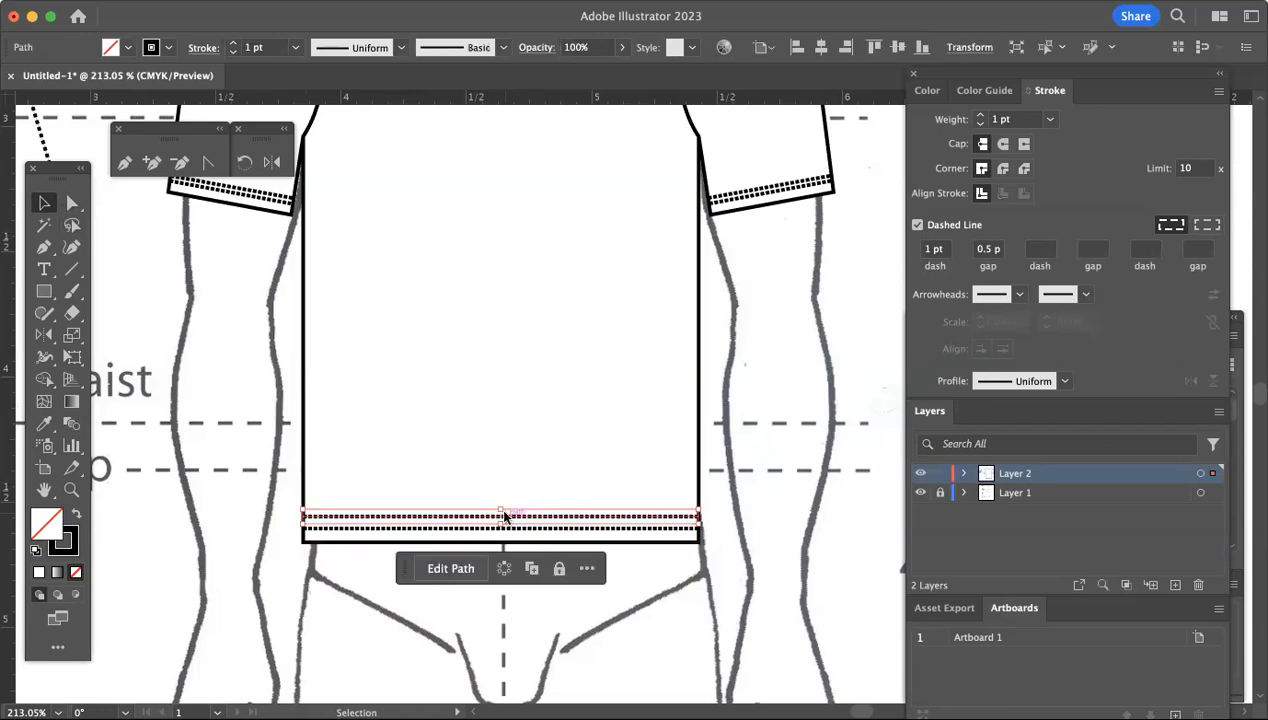
key("Down")
key("Down")
key("Down")
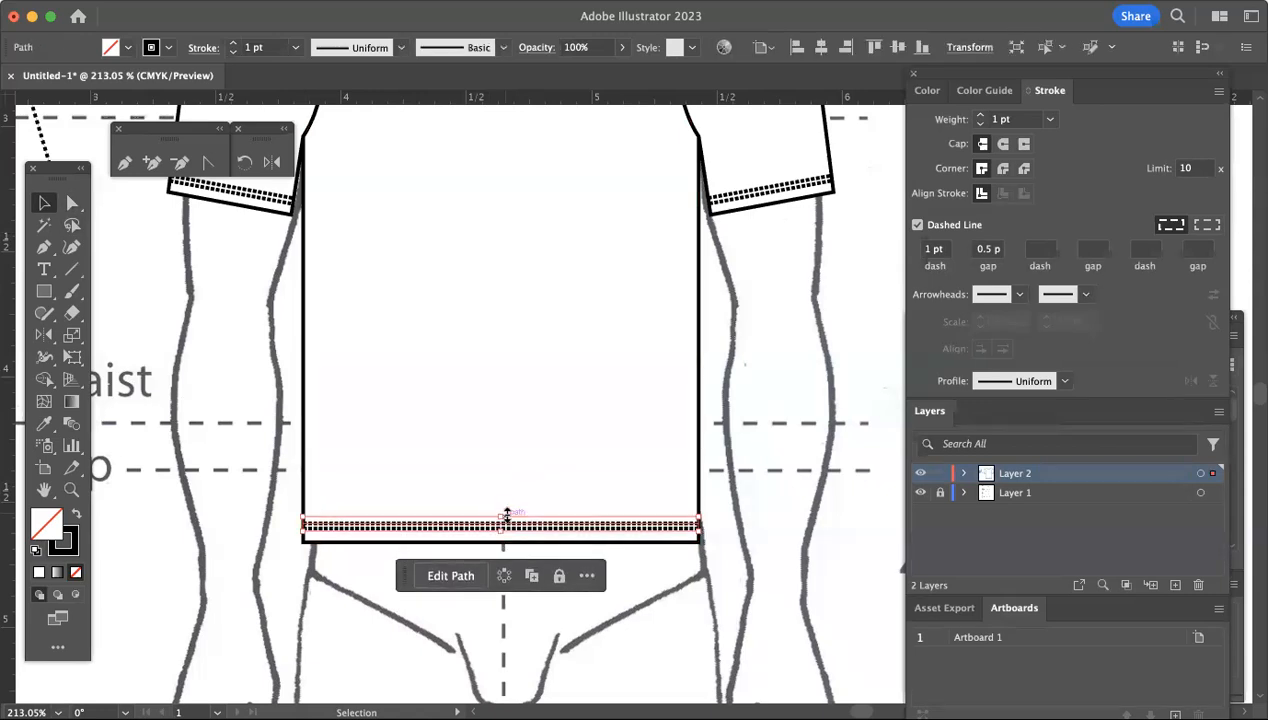
Nudge the upper stitch line of the body hem slightly up, away from the lower one, and deselect it
key("Up")
key("Up")
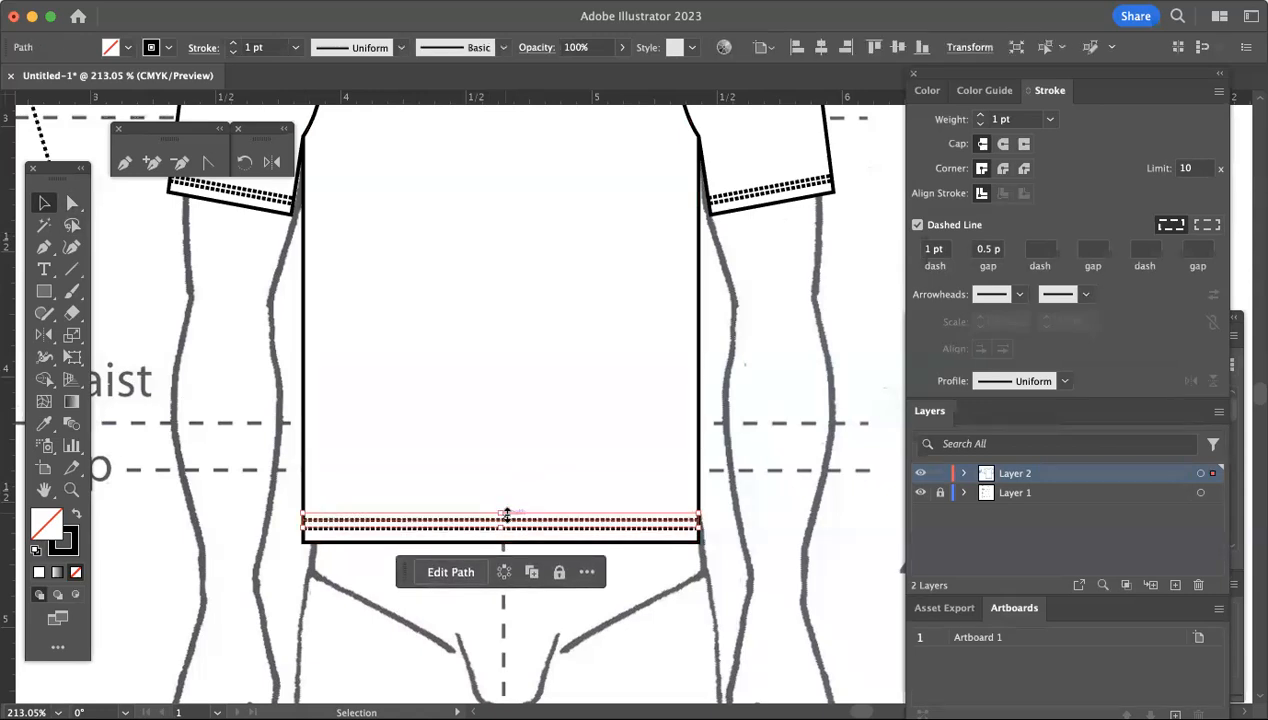
left_click(292, 492)
Select all parts of the T-shirt, including its stitch lines, and group them
key("super+0")
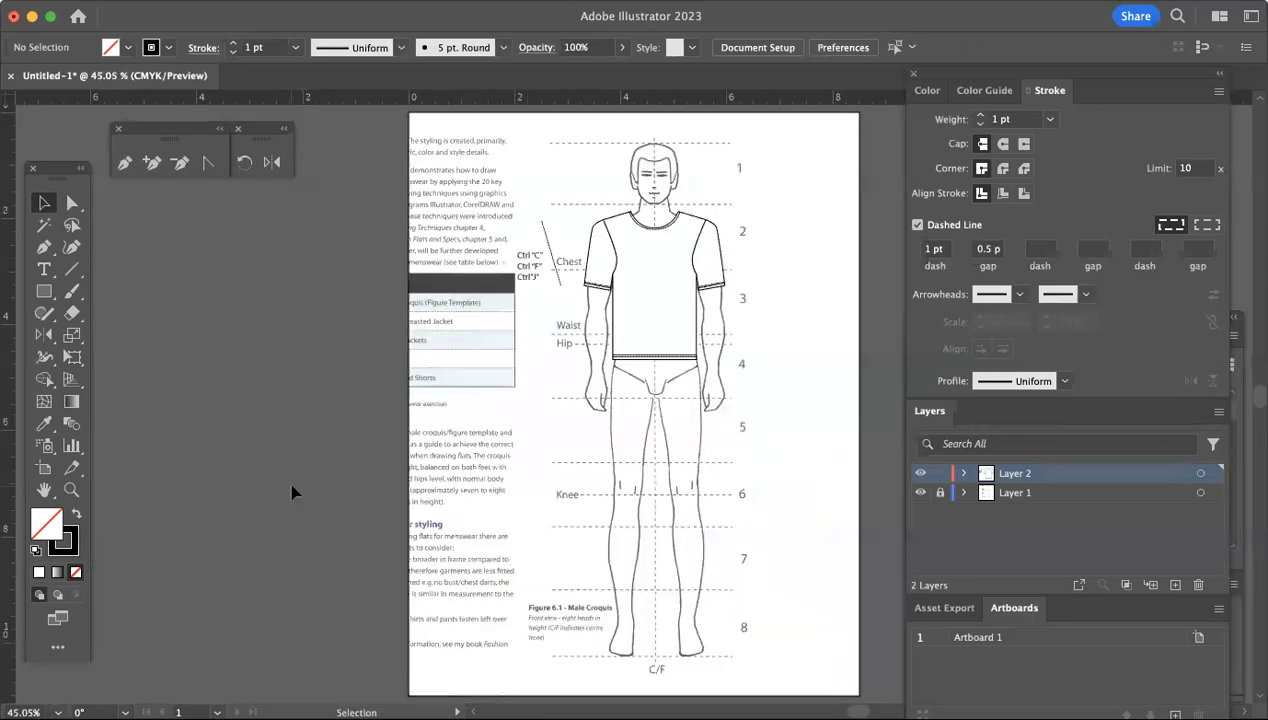
scroll(466, 573, "right", 3)
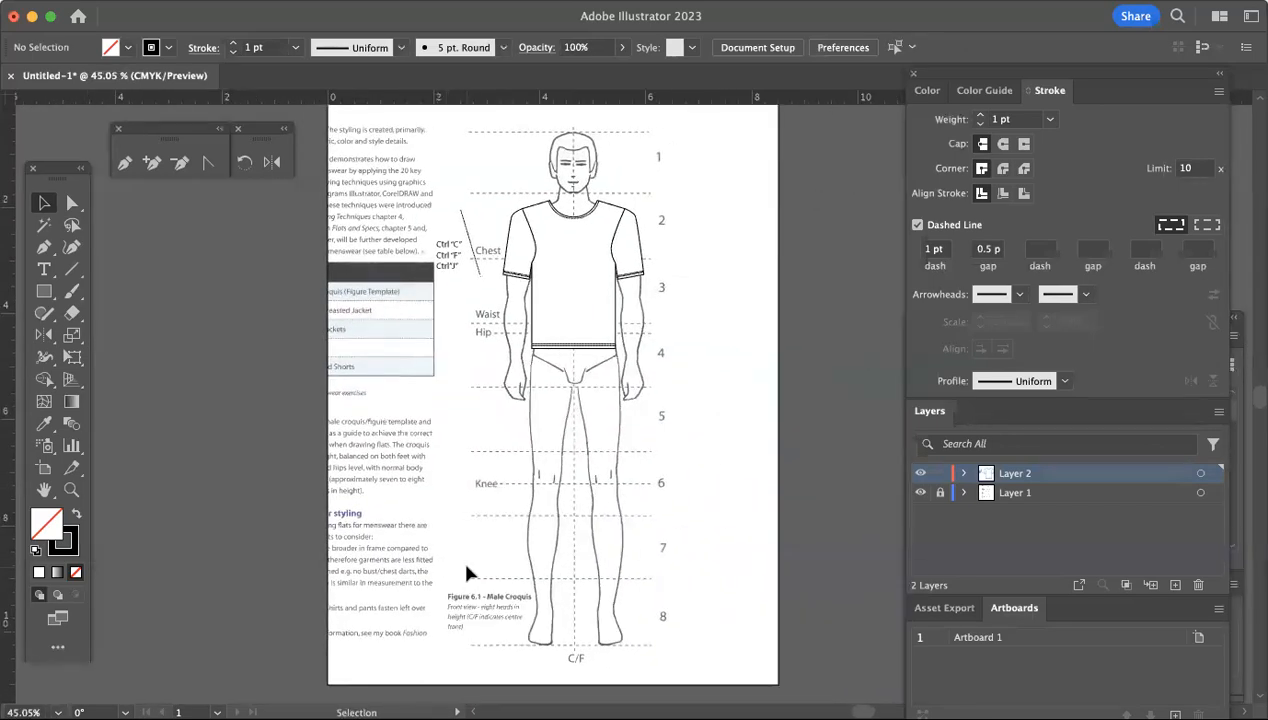
scroll(466, 573, "up", 2)
scroll(466, 573, "right", 1)
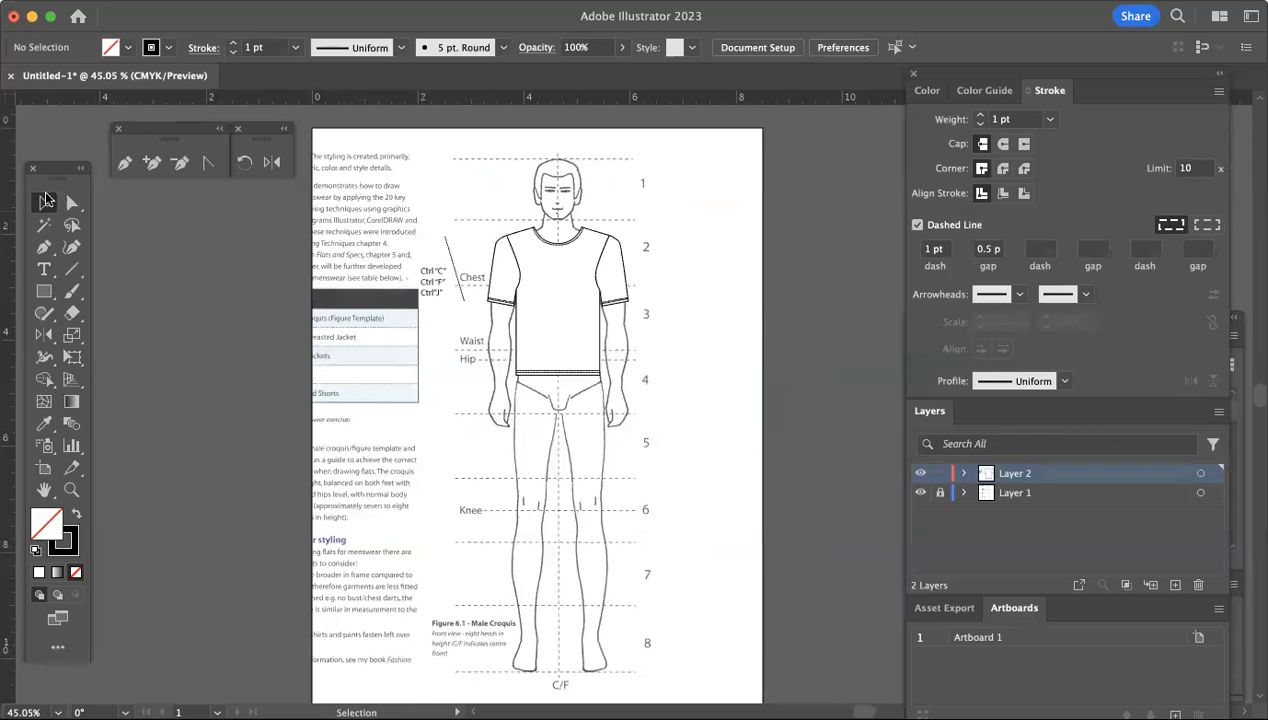
left_click_drag(466, 197, 660, 396)
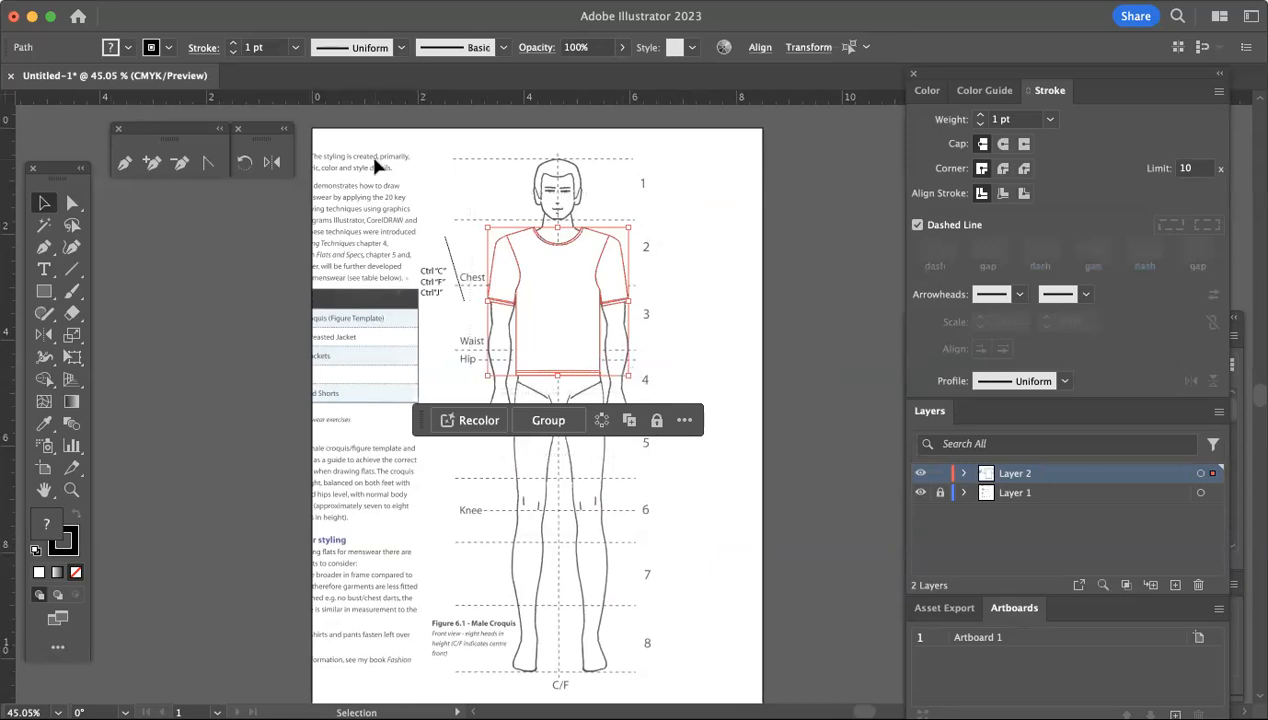
left_click(221, 1)
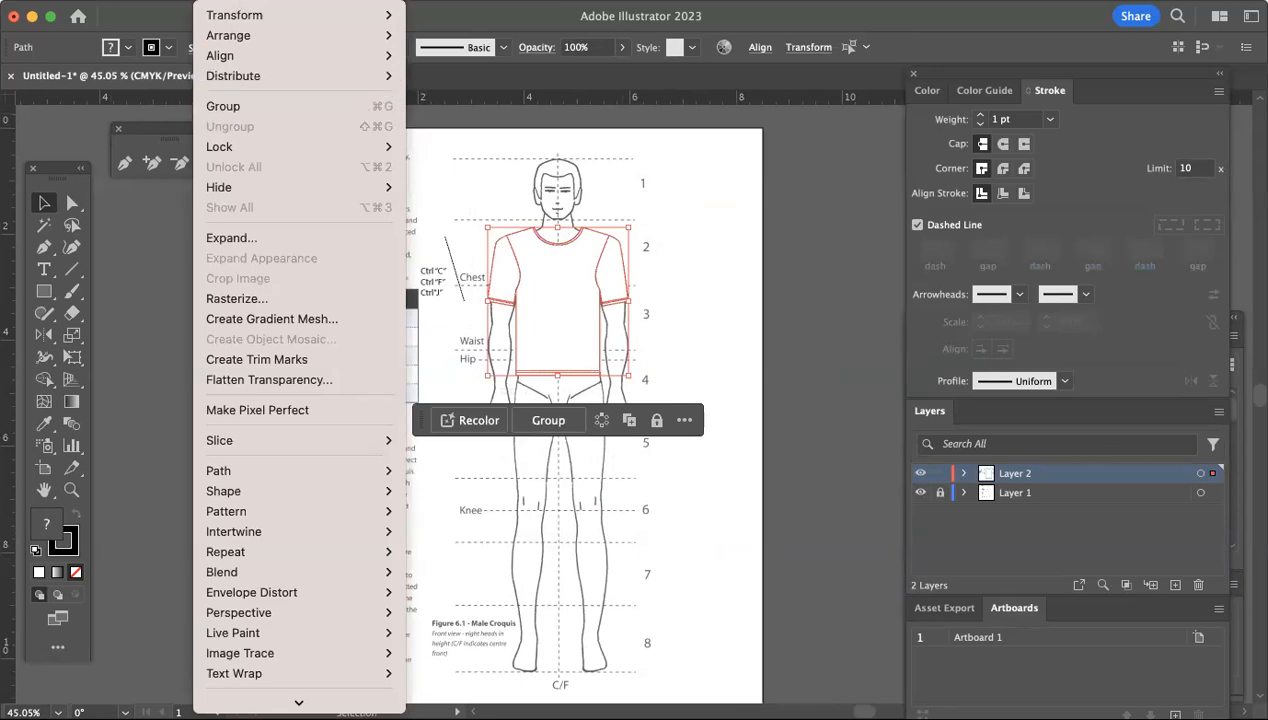
left_click(222, 106)
Try moving the grouped T-shirt off the figure, and undo the move
left_click_drag(550, 310, 576, 323)
key("ctrl+z")
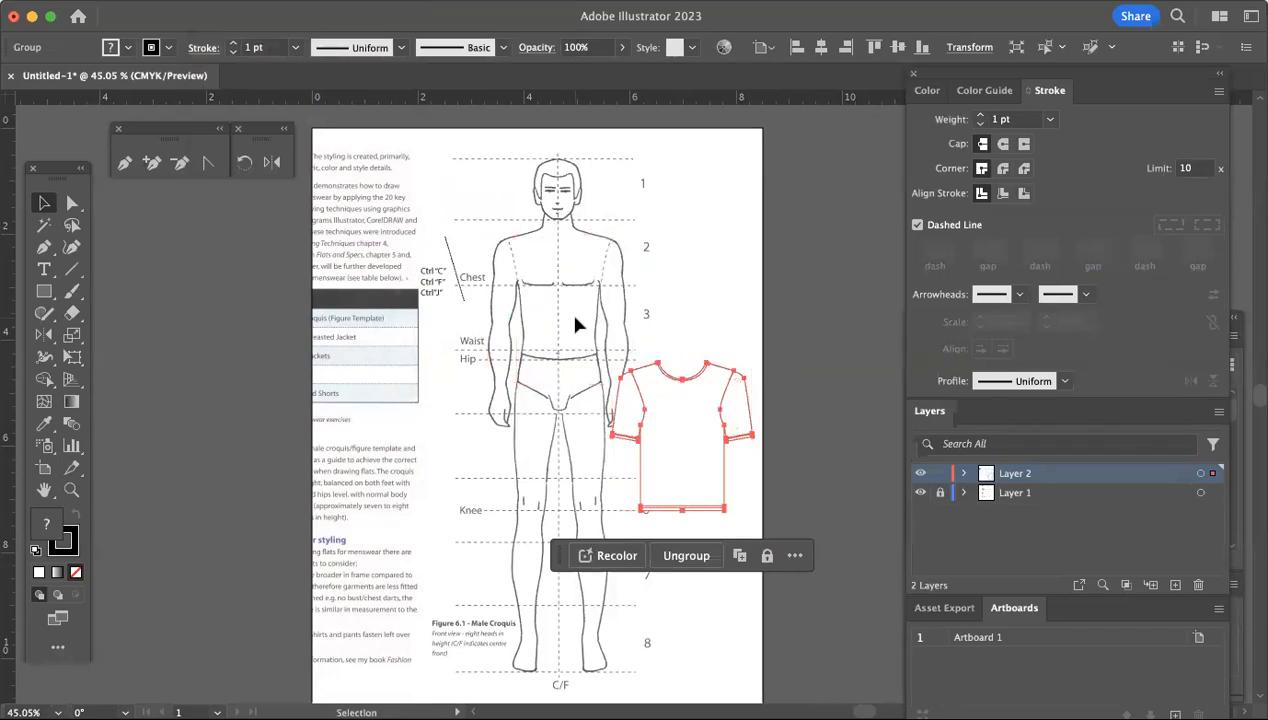
key("z")
key("ctrl+shift+z")
left_click(703, 260)
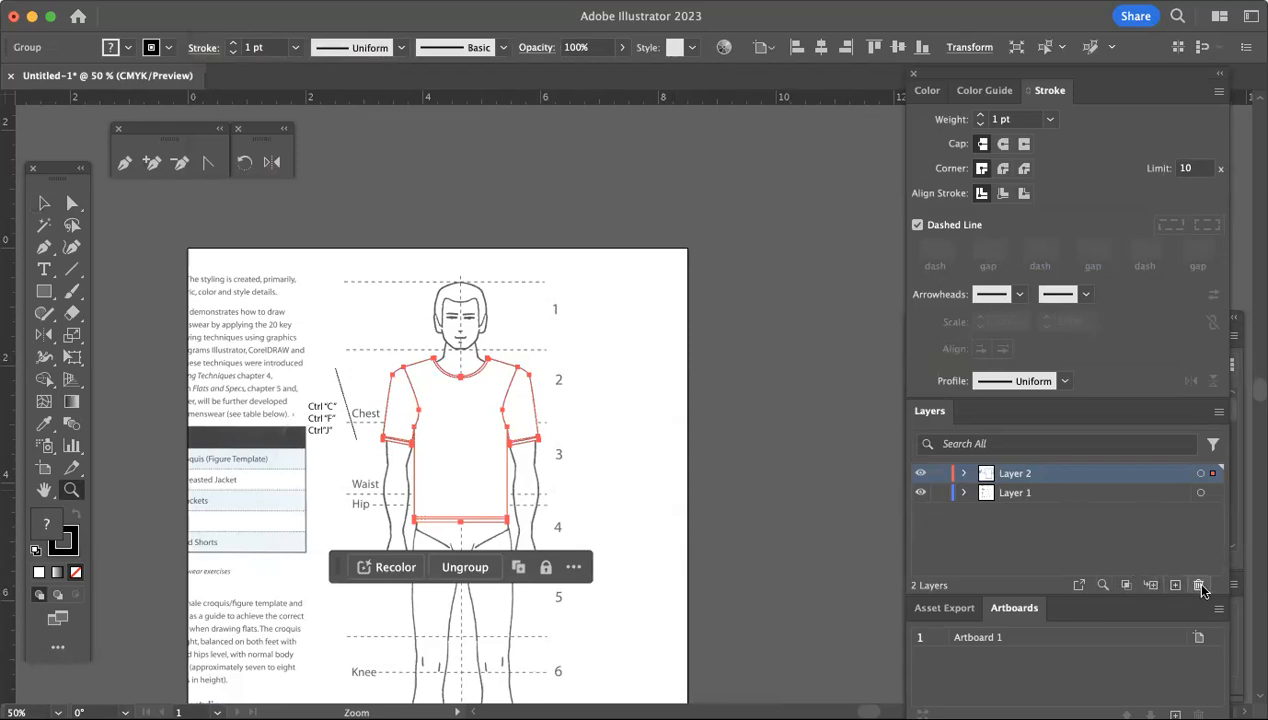
Delete Layer 1 with the croquis template, leaving only the T-shirt layer
left_click(1037, 494)
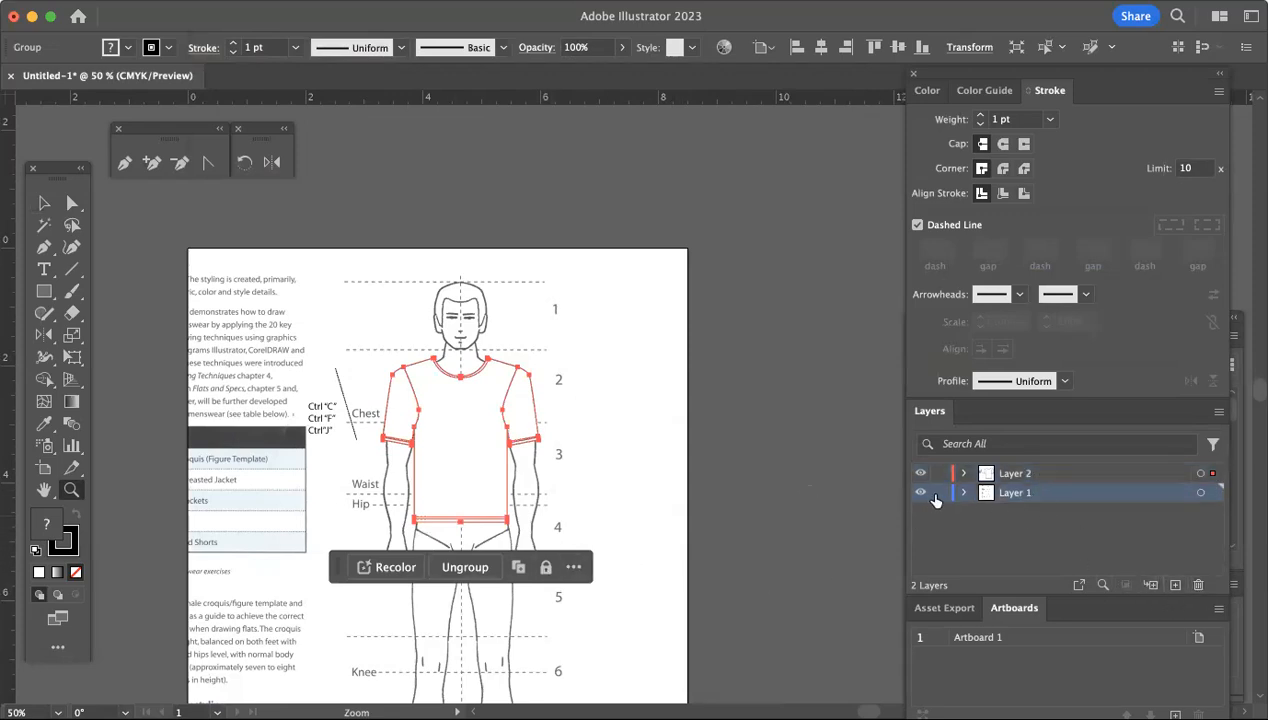
left_click(1199, 587)
left_click(787, 397)
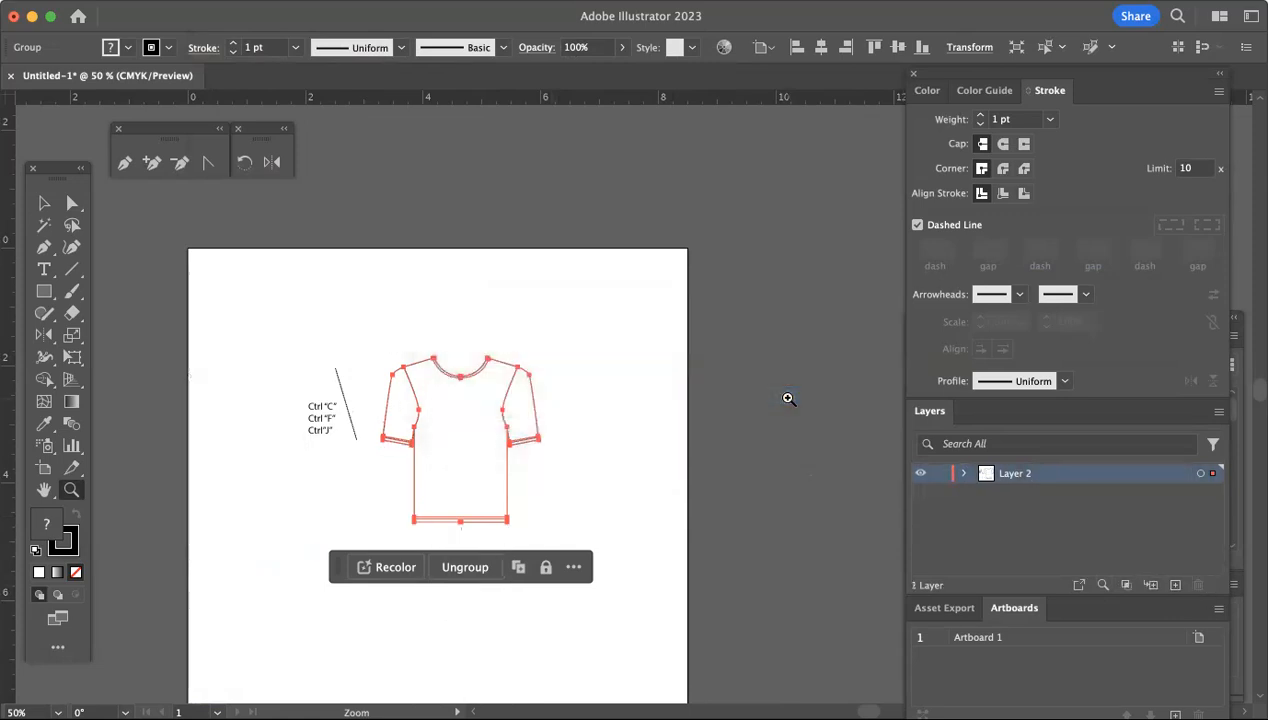
Move the shortcut note and the slanted line beside it together toward the artboard's upper-left corner
left_click(44, 204)
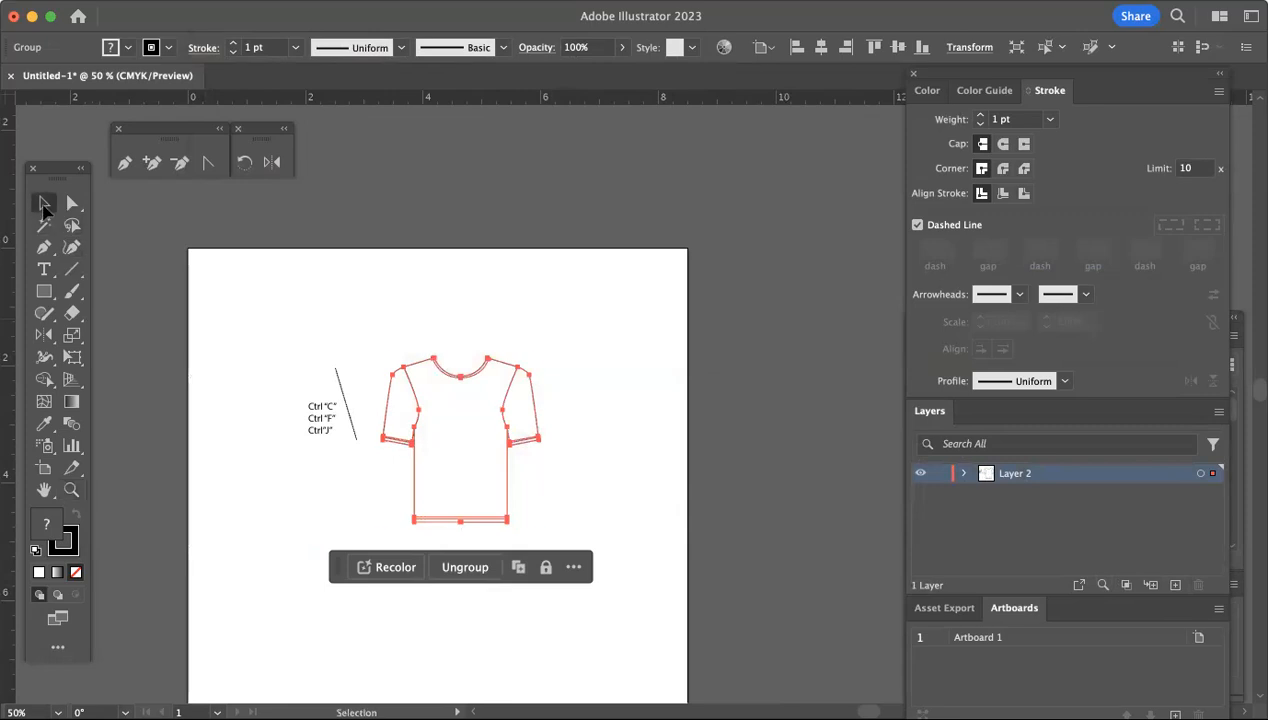
left_click(297, 255)
left_click_drag(492, 500, 519, 532)
left_click(360, 340)
left_click_drag(377, 464, 354, 467)
left_click(313, 348)
left_click_drag(321, 420, 241, 366)
Enlarge the grouped T-shirt proportionally to about twice its size, place it below the shortcut note, and deselect it
left_click(448, 423)
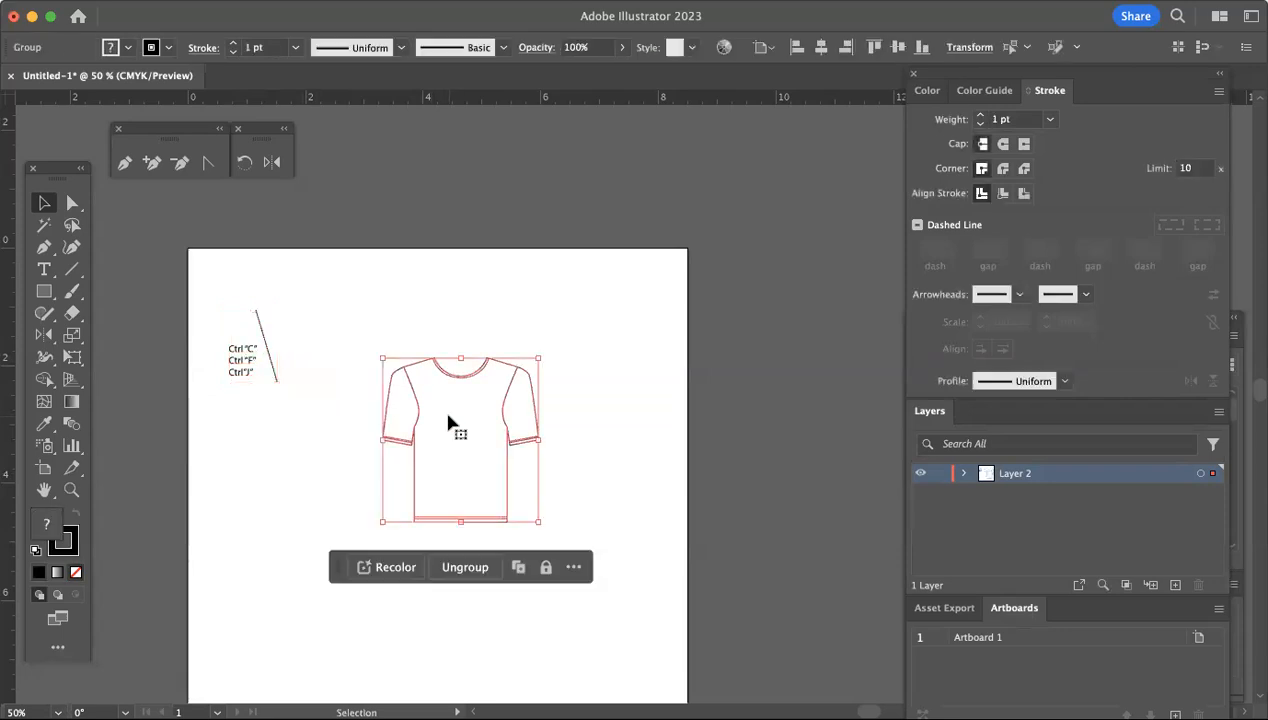
left_click(588, 362)
left_click(456, 433)
scroll(456, 434, "down", 2)
scroll(456, 434, "right", 3)
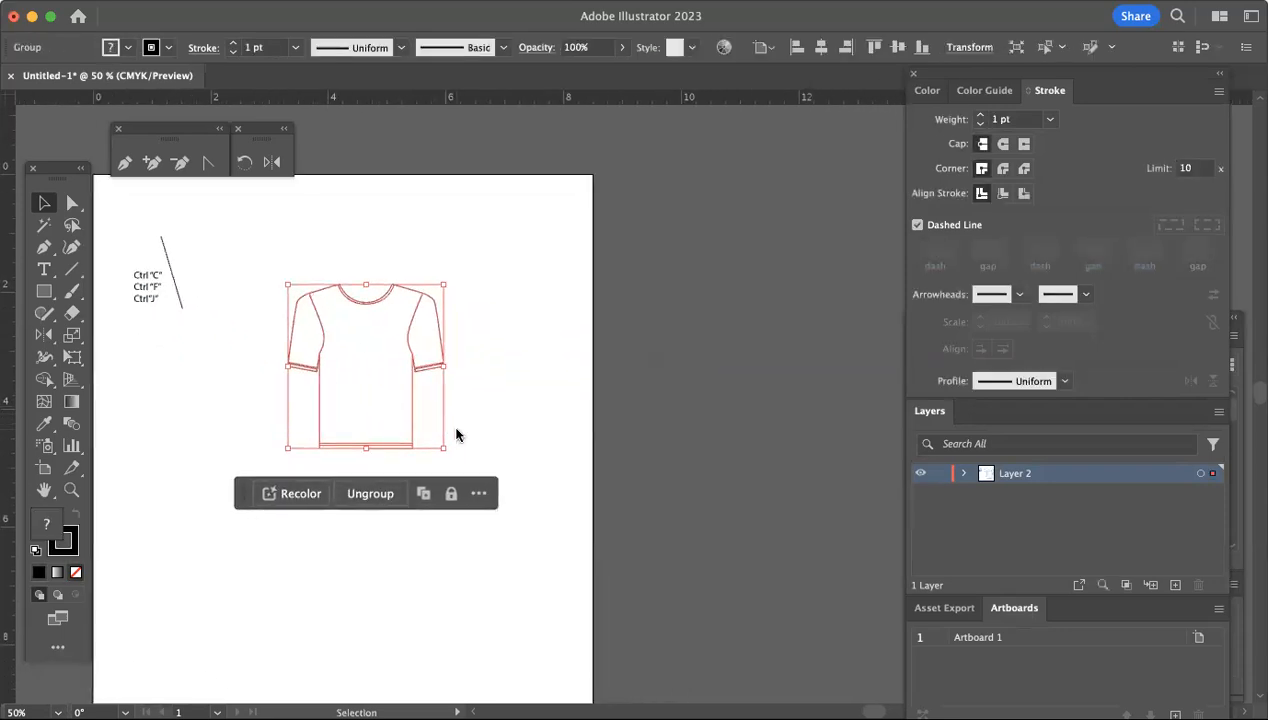
left_click_drag(443, 447, 590, 668)
left_click_drag(420, 429, 299, 487)
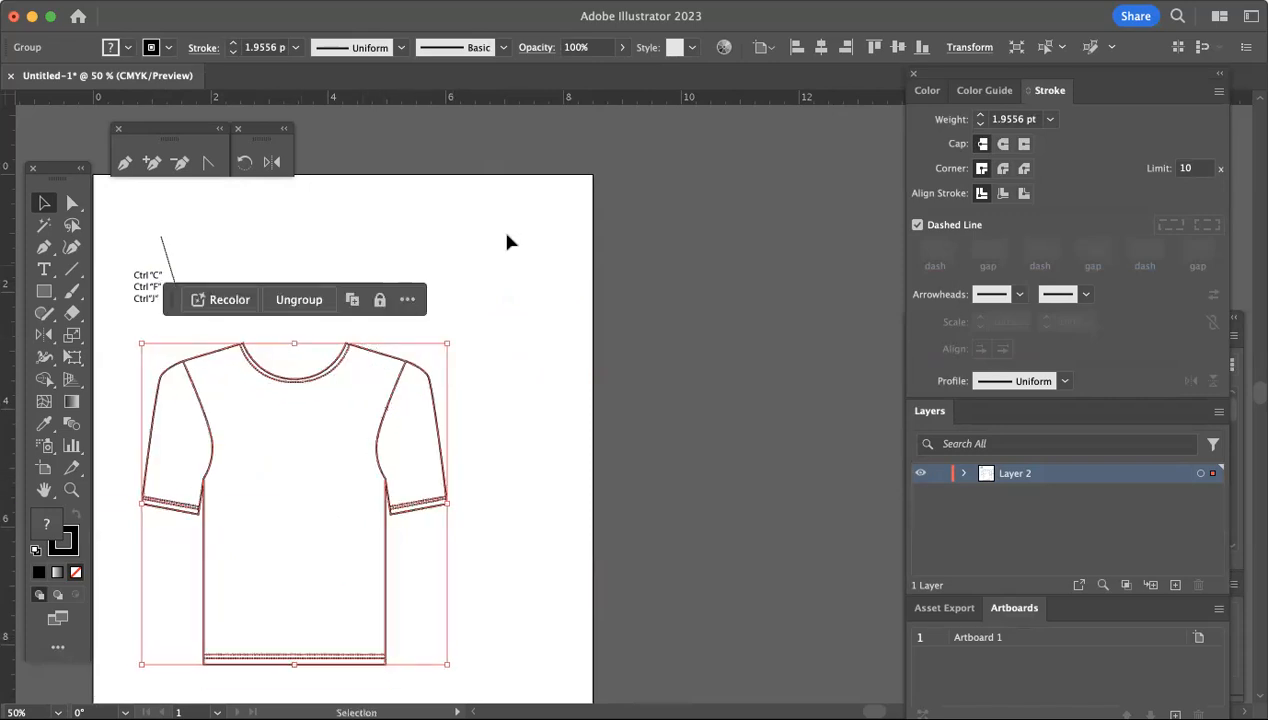
left_click(472, 265)
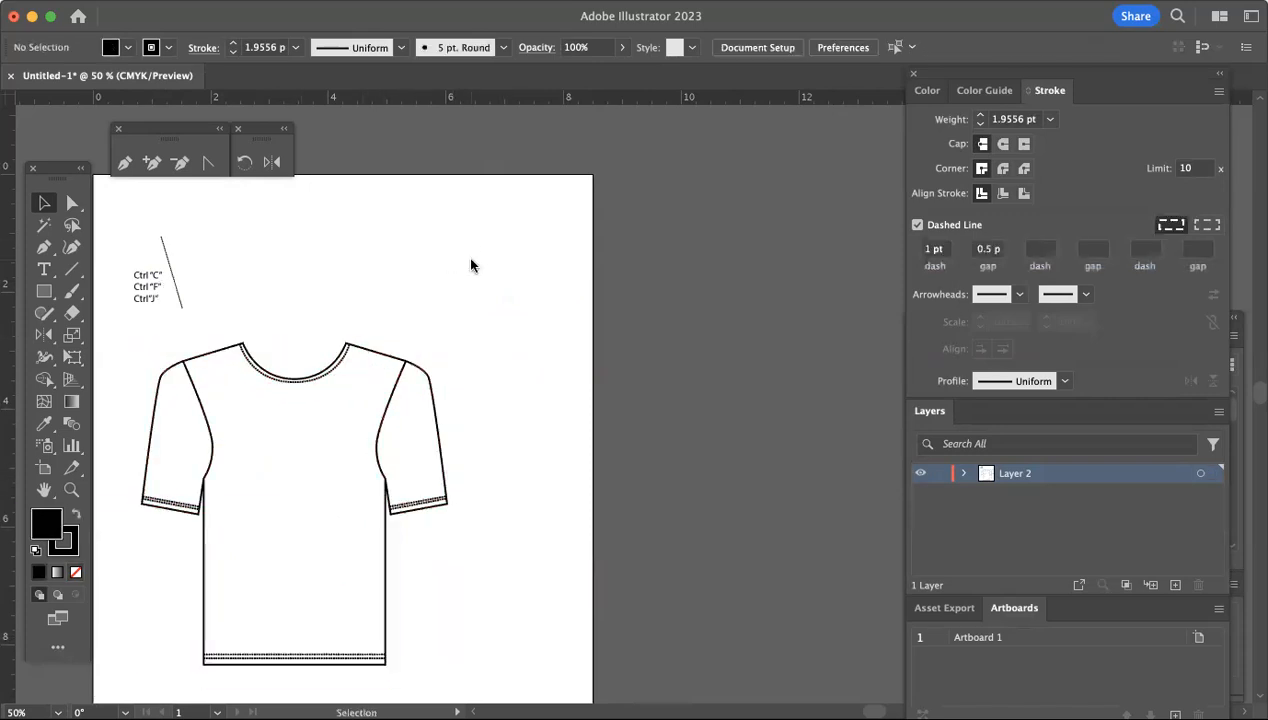
Duplicate the grouped T-shirt by copy and paste, and place the copy beside the original on its right
left_click(300, 484)
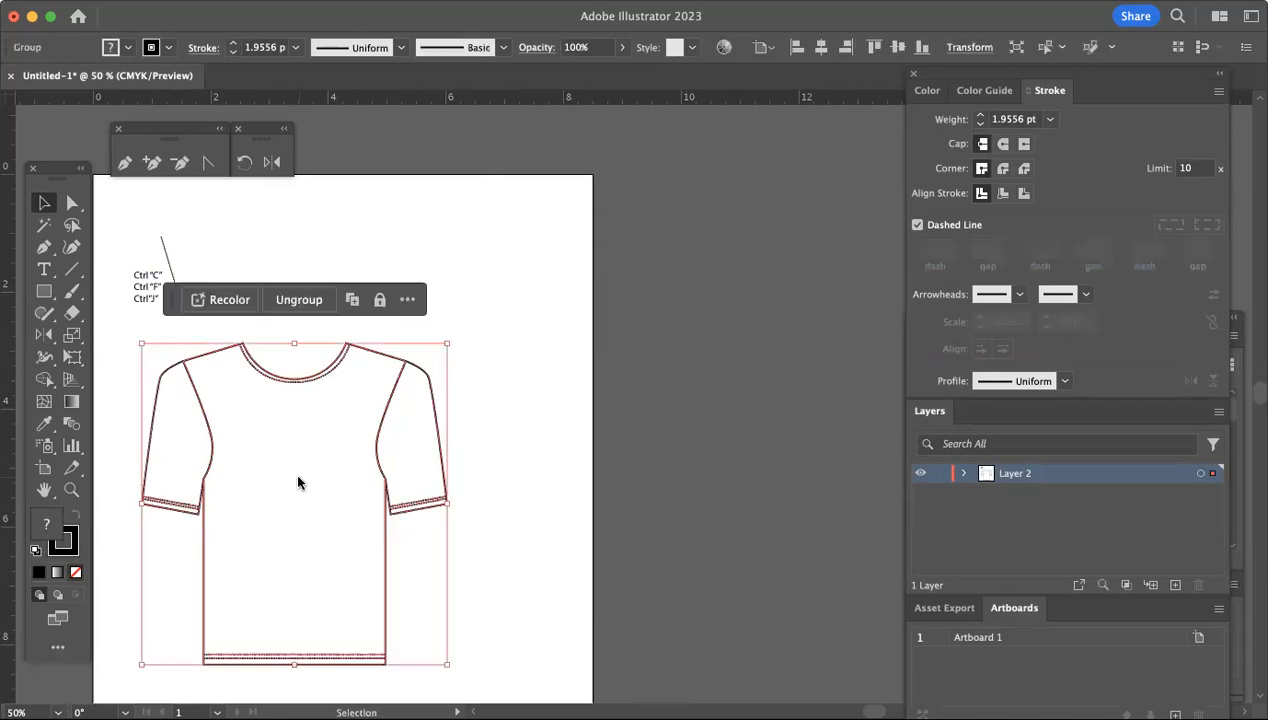
key("super+c")
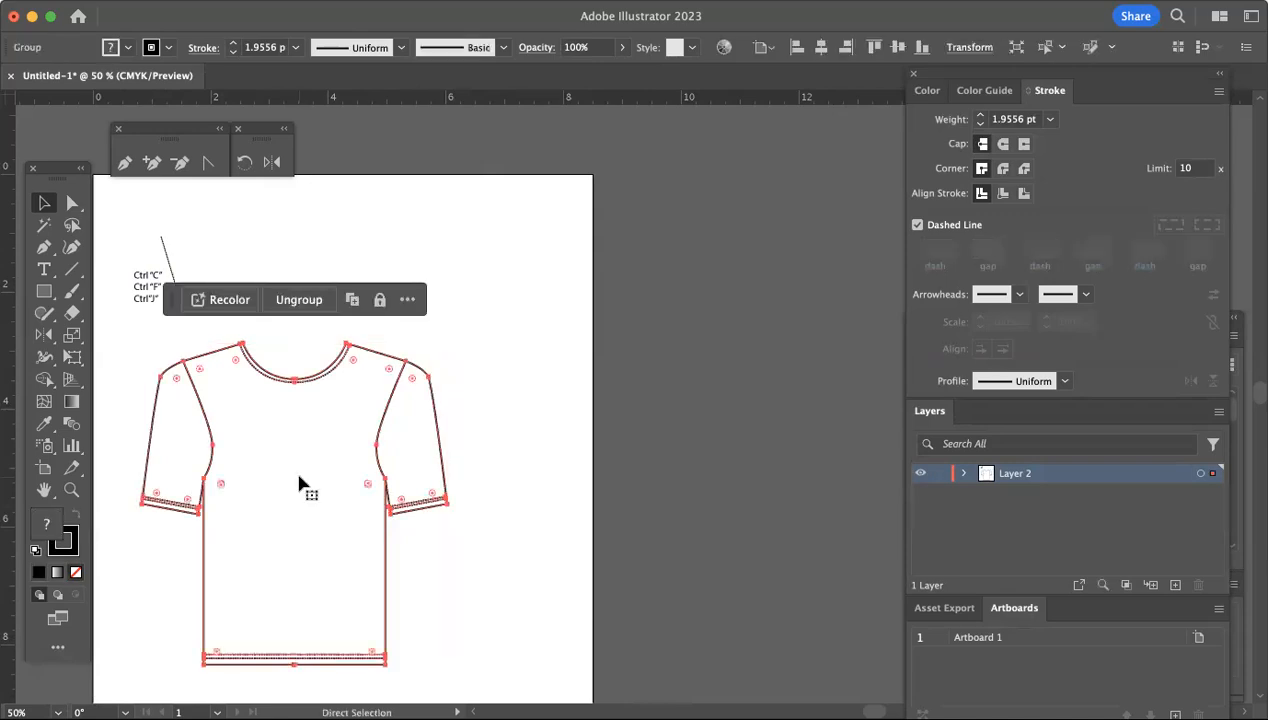
key("super+v")
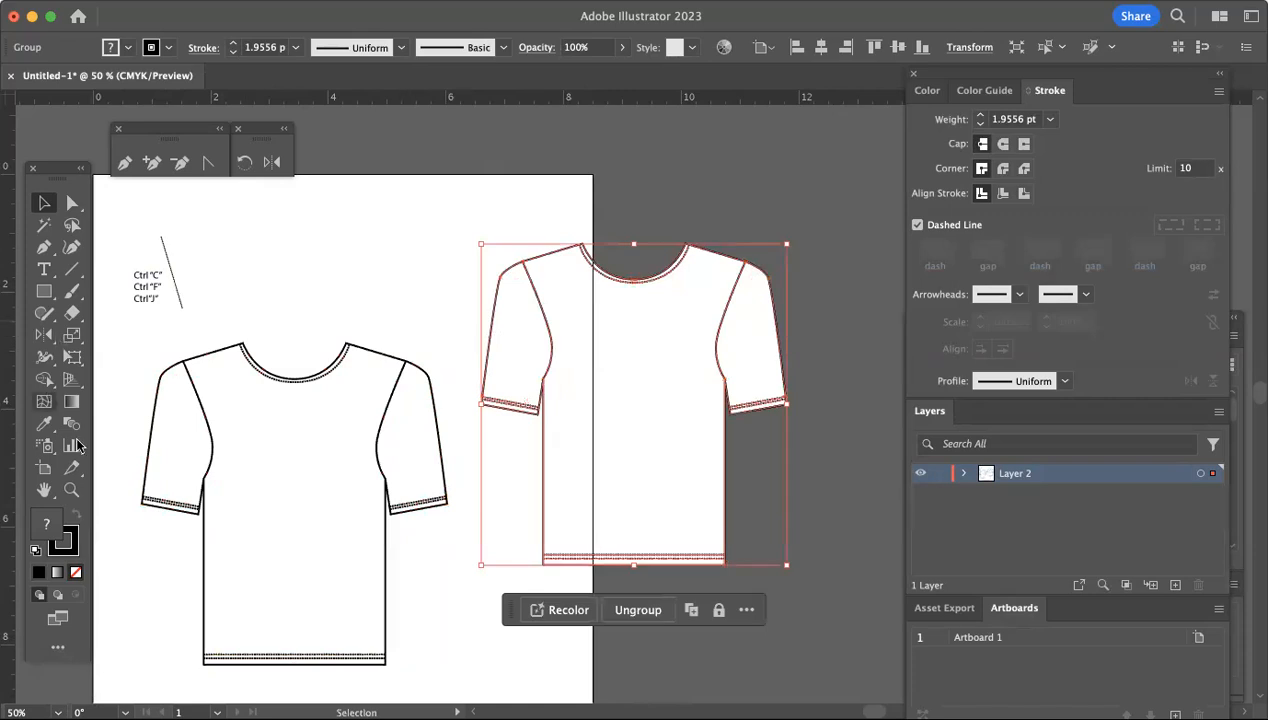
left_click_drag(604, 394, 594, 479)
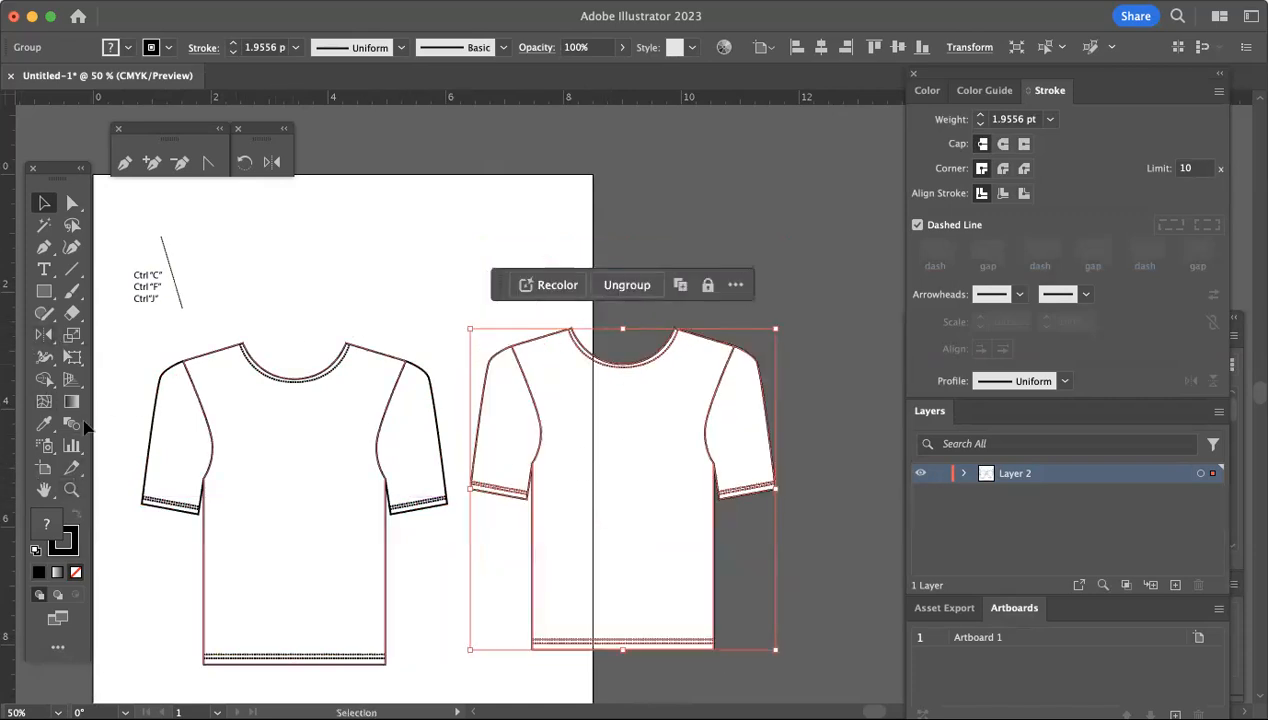
Direct-select the centre neckline anchors of the copied T-shirt and nudge them up to form a shallower back neckline
left_click(73, 203)
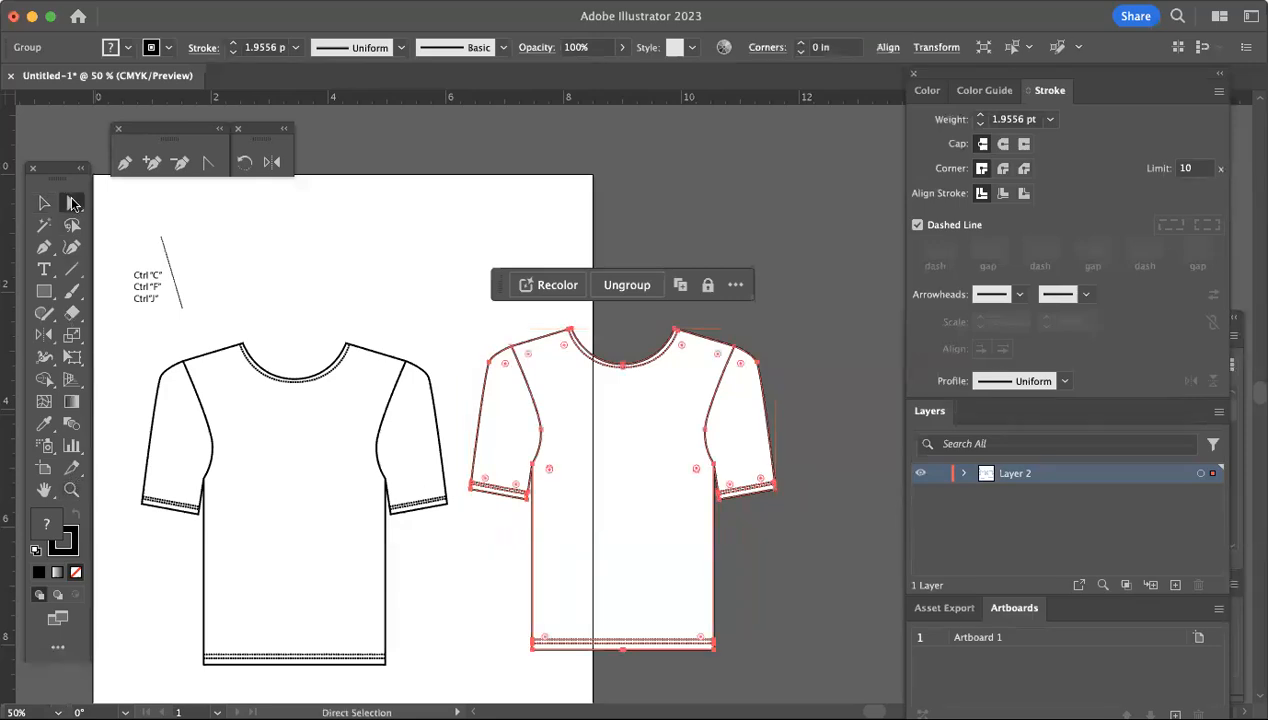
left_click(473, 241)
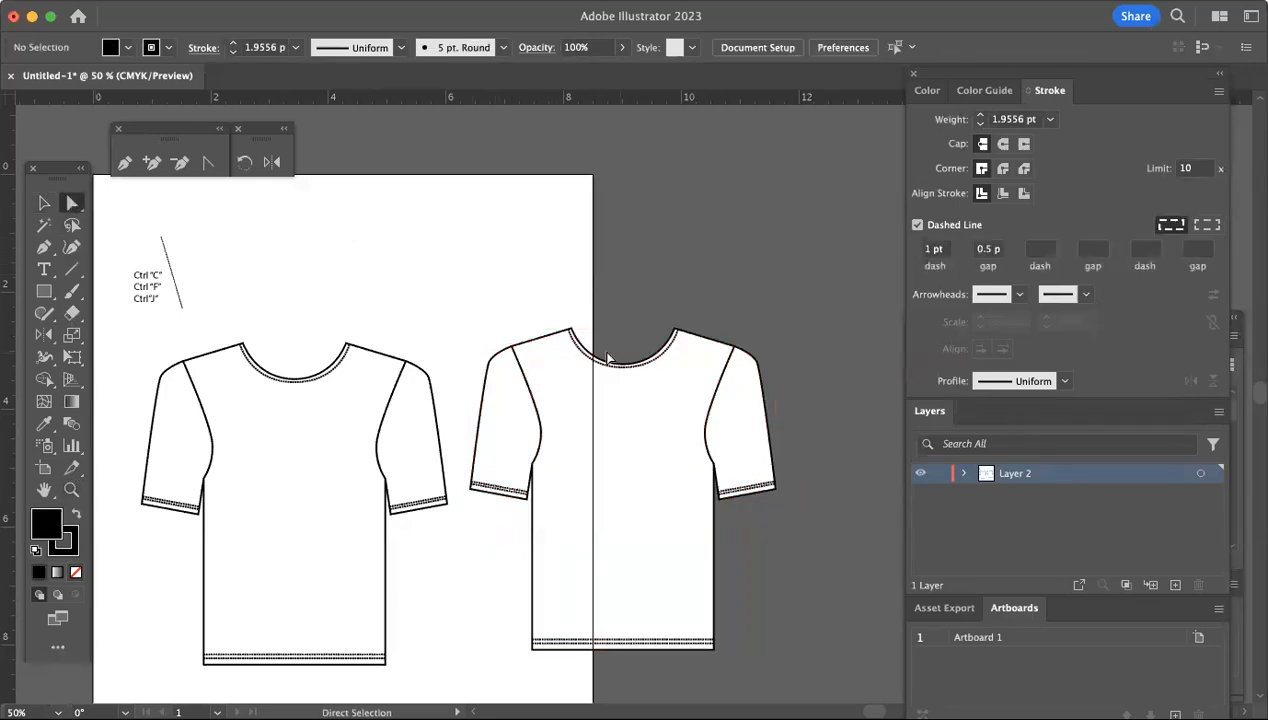
left_click(645, 395)
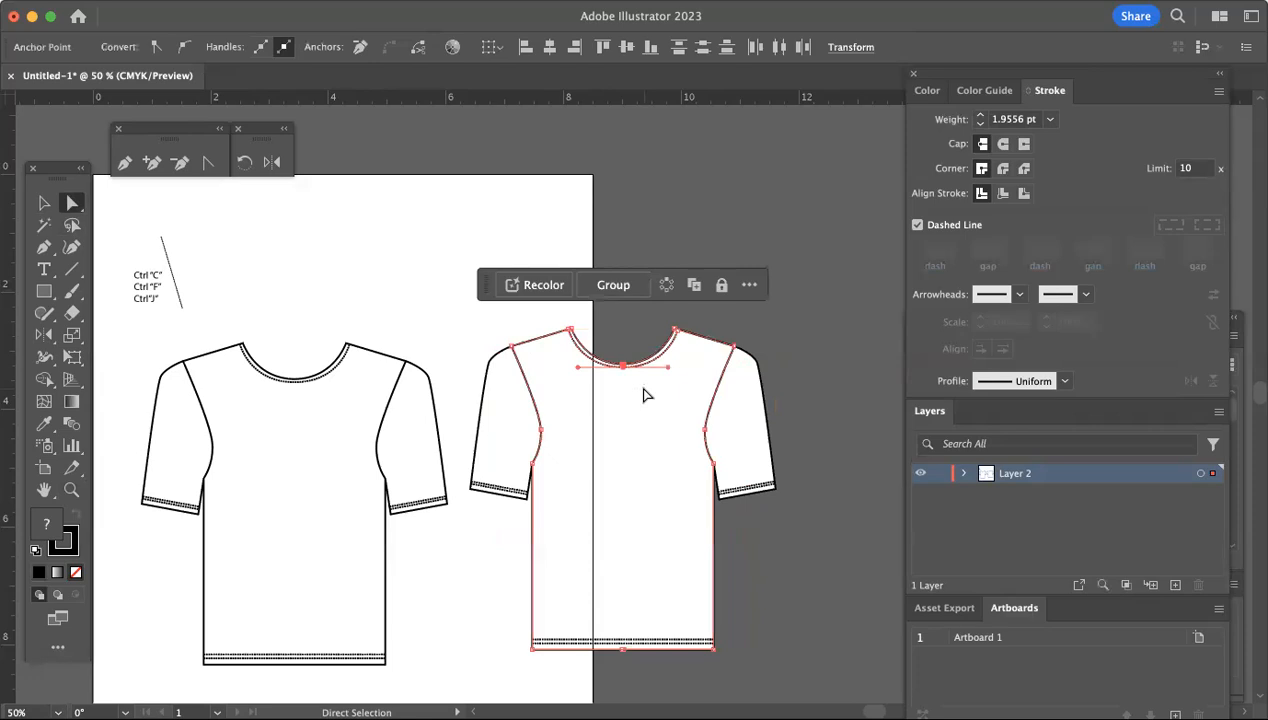
key("Up")
key("Up")
key("Up")
key("Up")
key("Up")
key("Up")
key("Up")
key("Up")
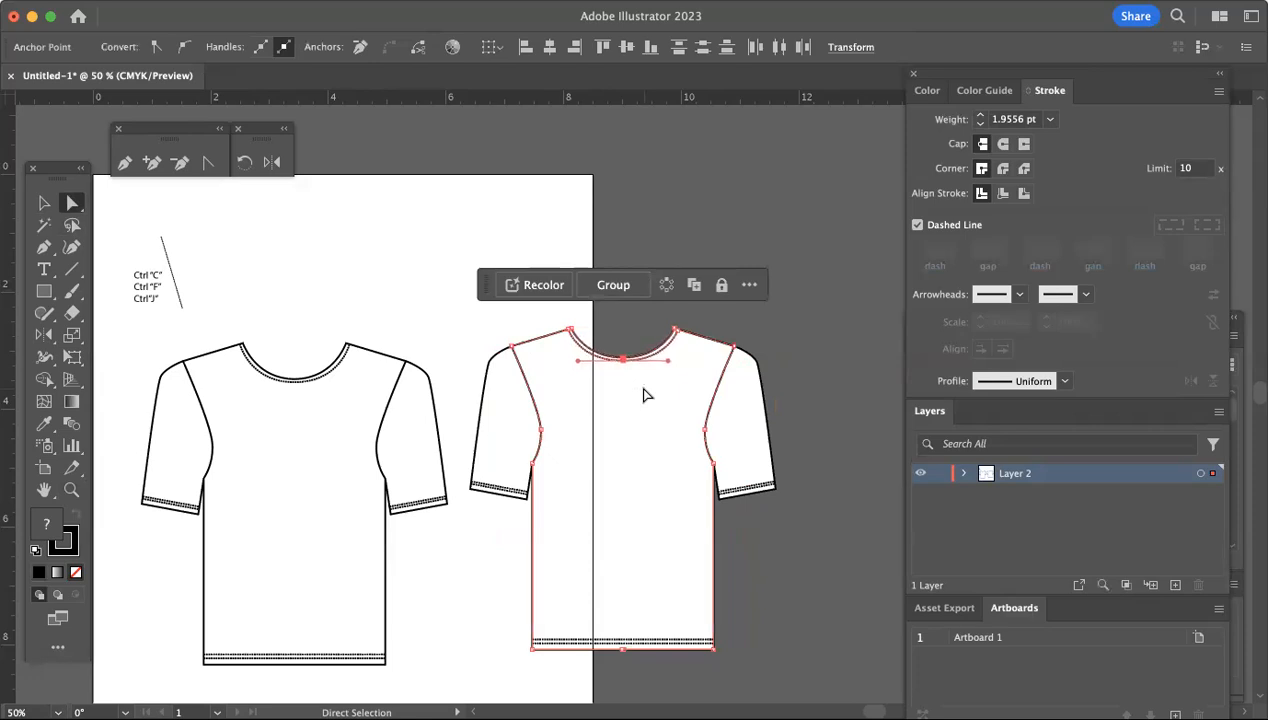
key("Up")
key("Up")
key("Up")
key("Up")
key("Up")
key("Up")
key("Up")
key("Up")
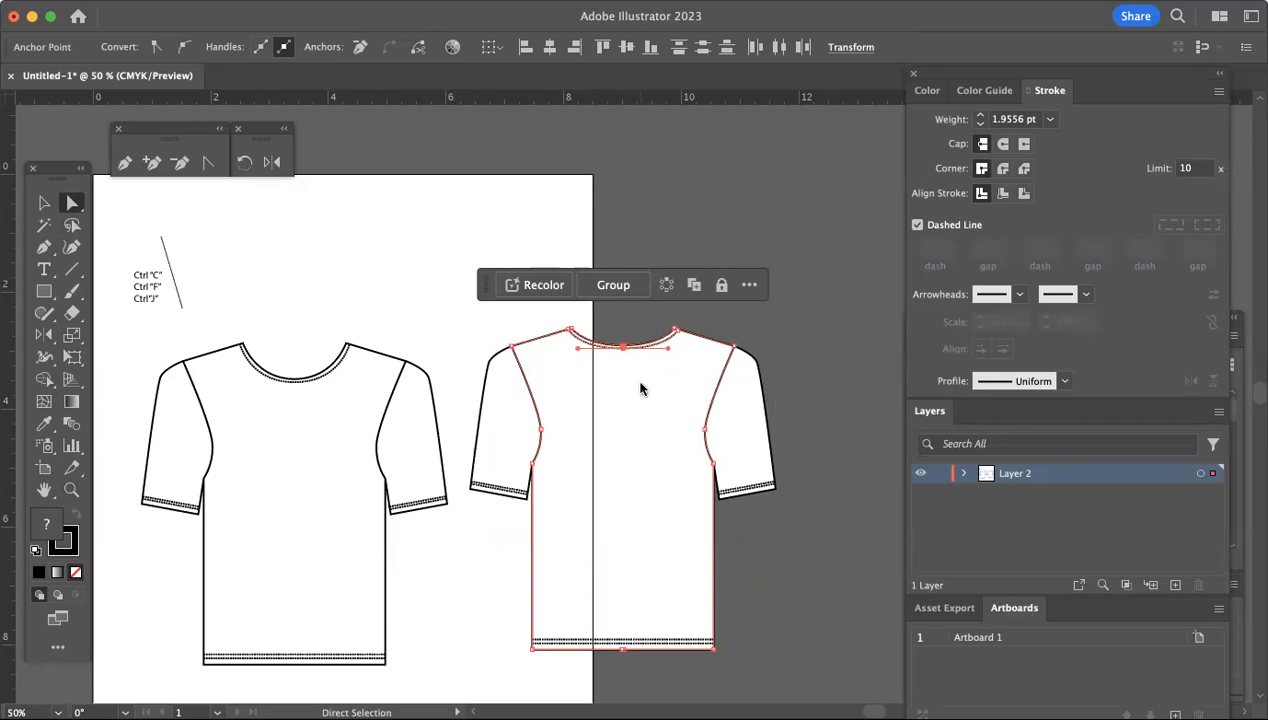
Ungroup the copied T-shirt into its separate parts and deselect them
right_click(641, 389)
left_click(434, 205)
left_click(42, 204)
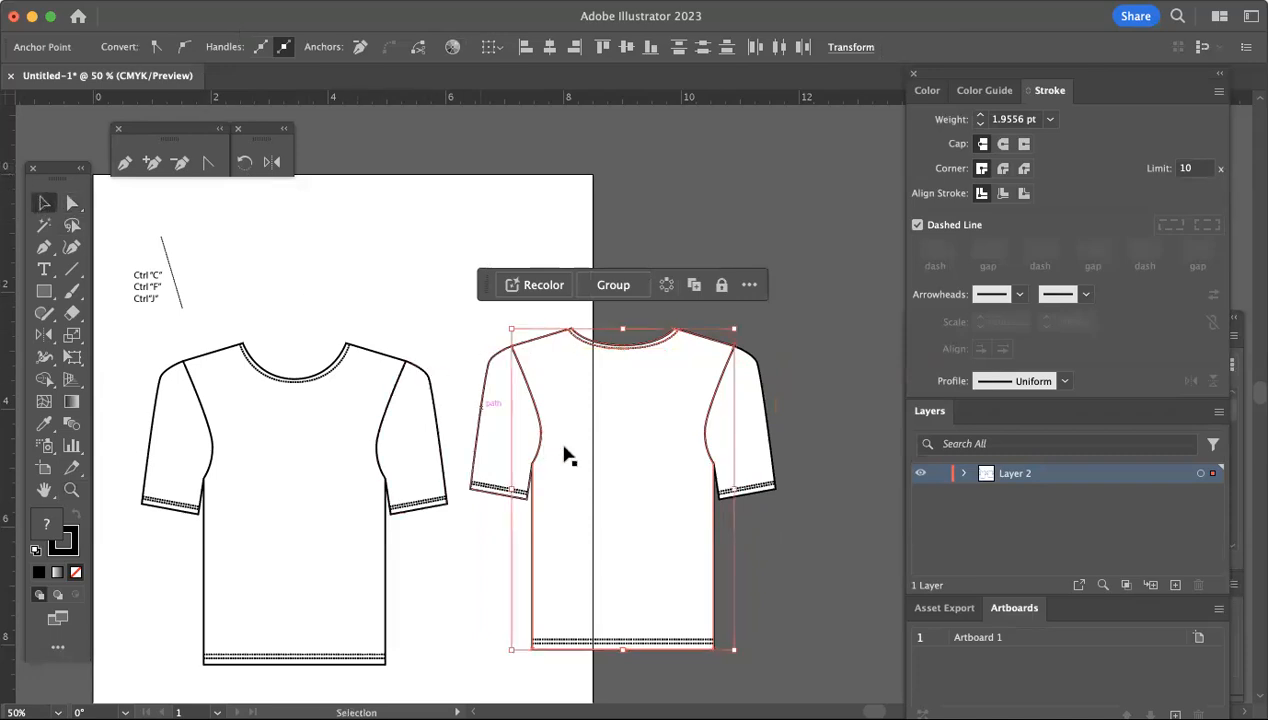
key("ctrl+g")
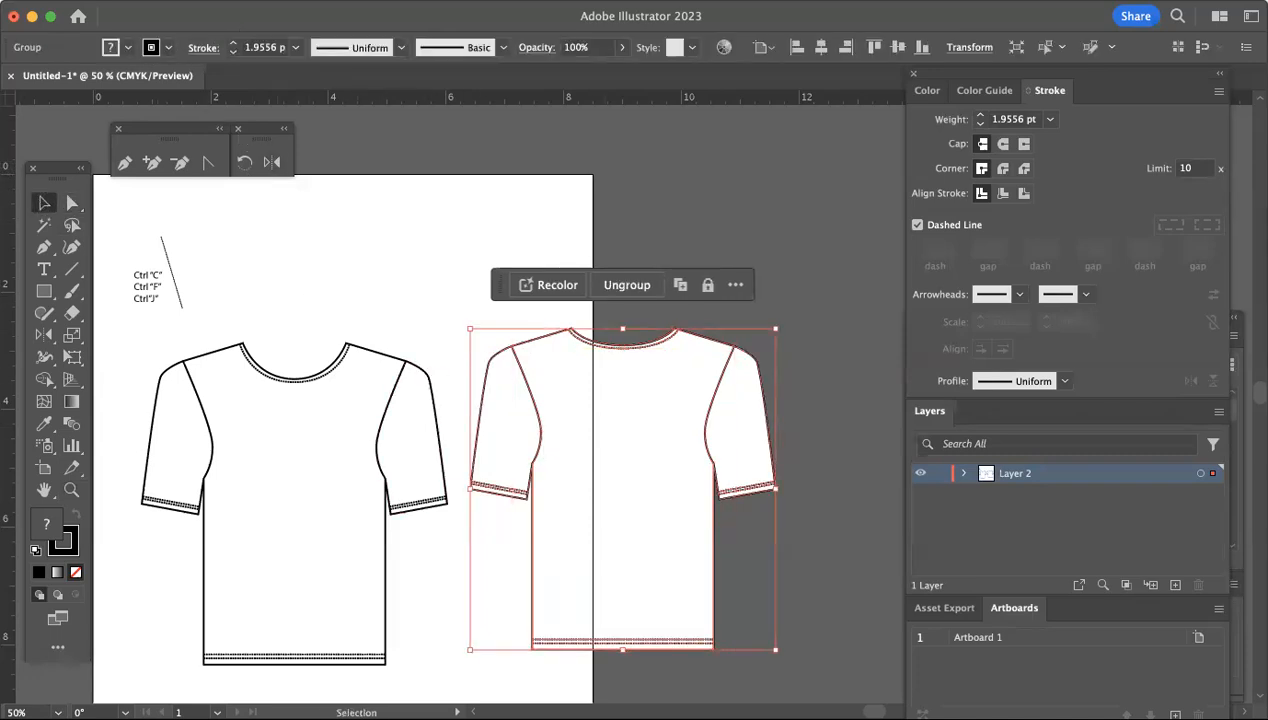
left_click(214, 1)
left_click(221, 128)
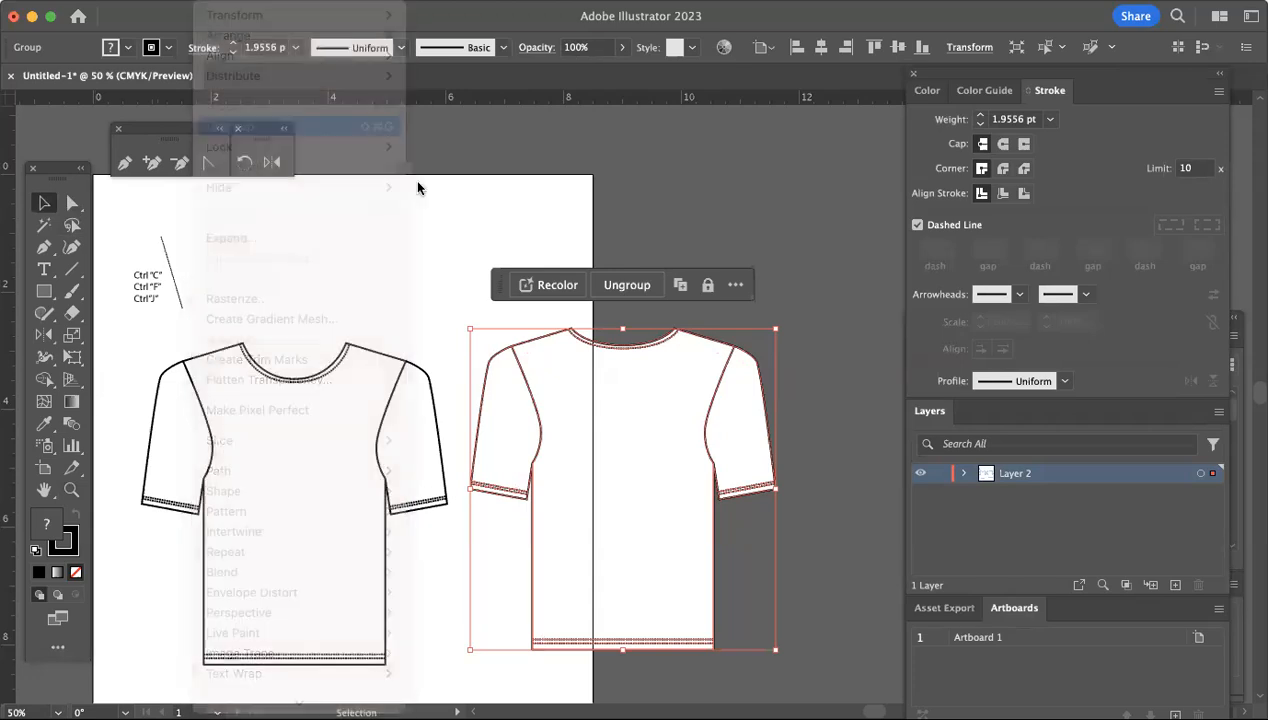
left_click(450, 287)
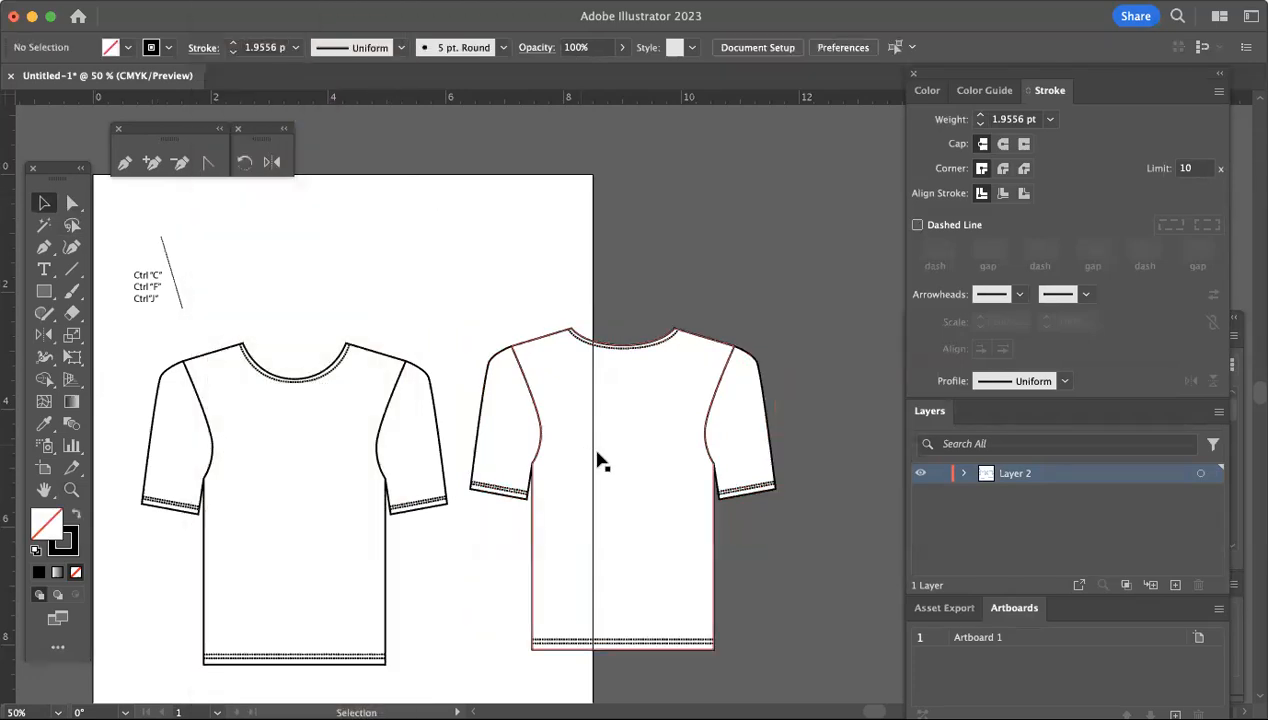
Try deleting the left sleeve shape of the copied T-shirt, and undo the deletion
left_click(495, 430)
key("Delete")
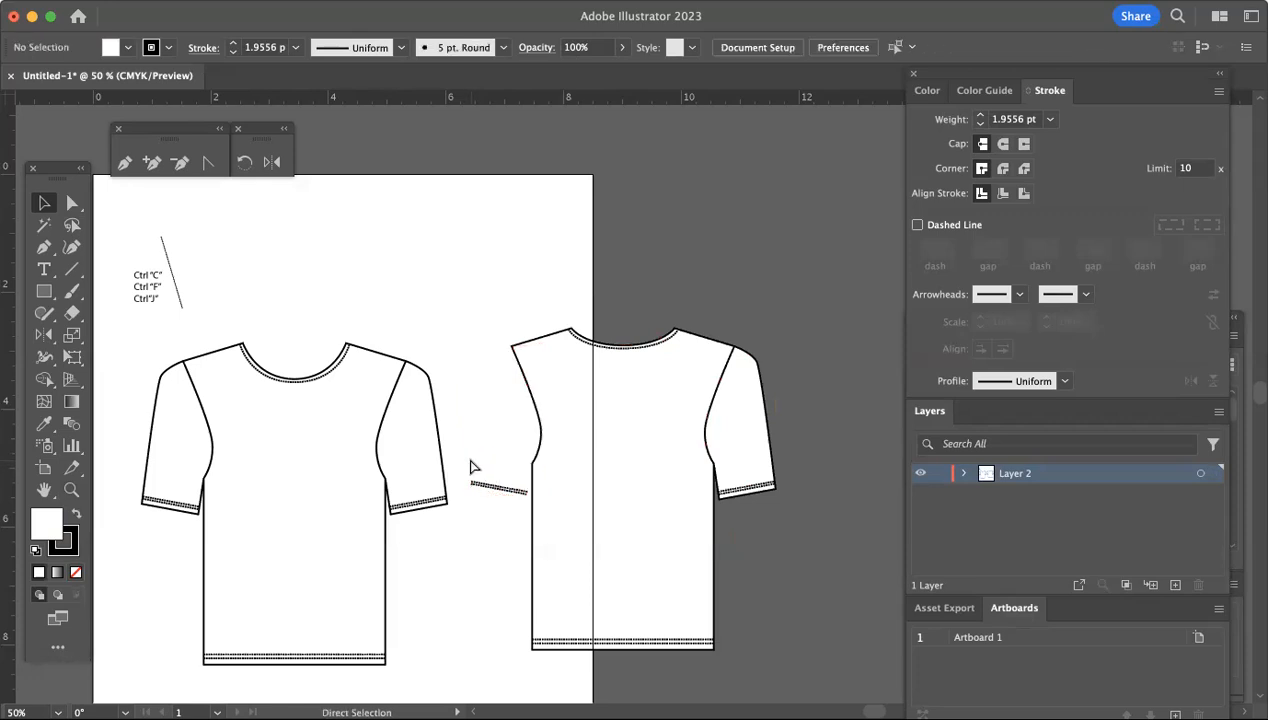
key("super+z")
left_click(444, 317)
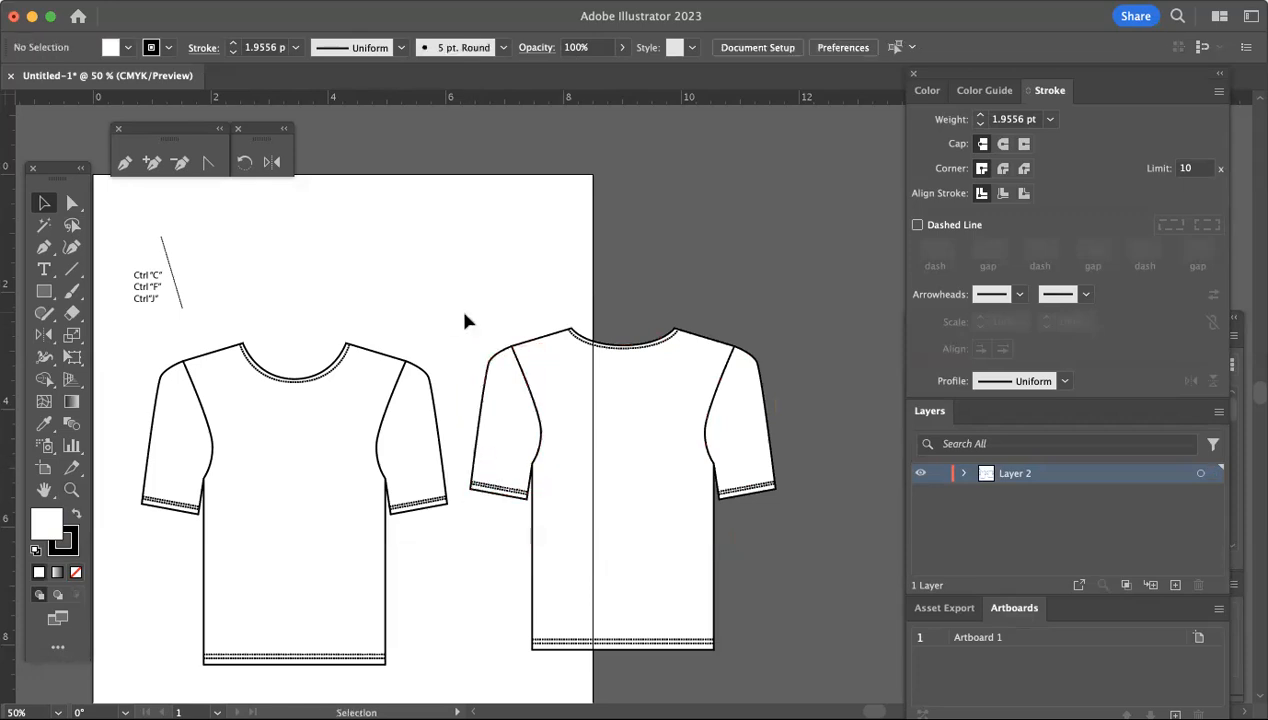
Select the top body shape of the copied T-shirt and move it off to the right, outside the artboard
left_click(623, 444)
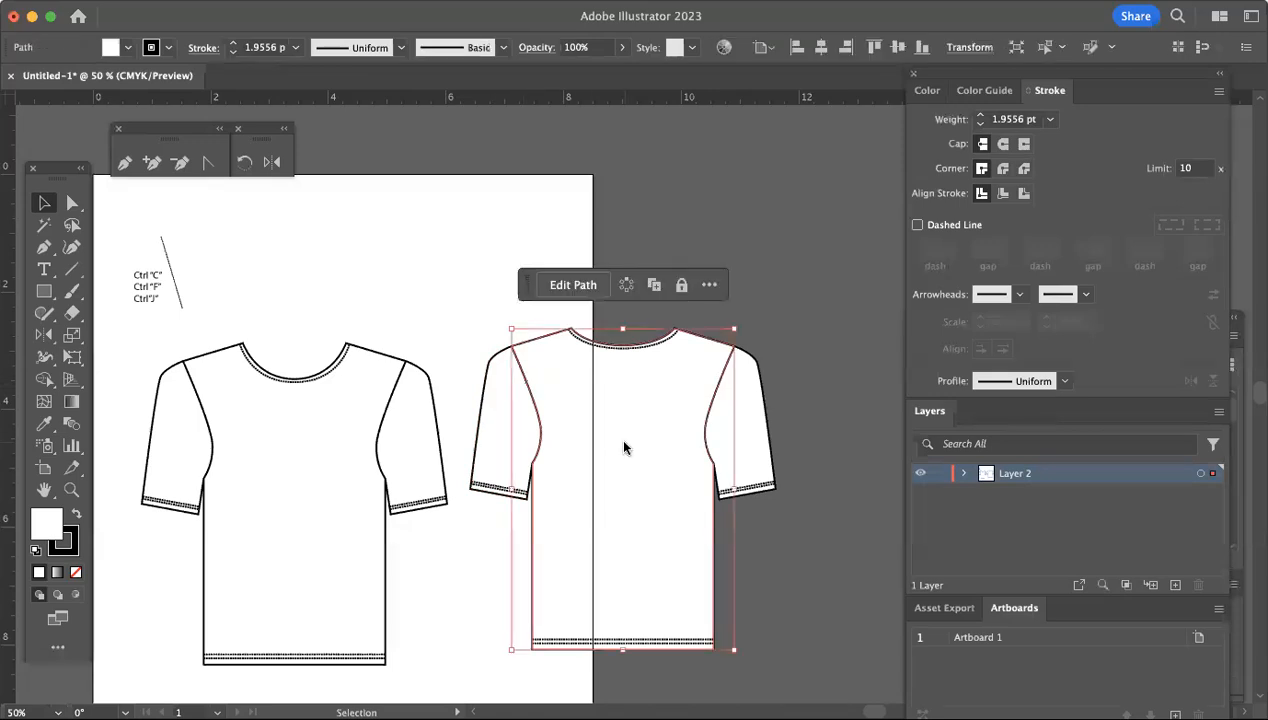
key("a")
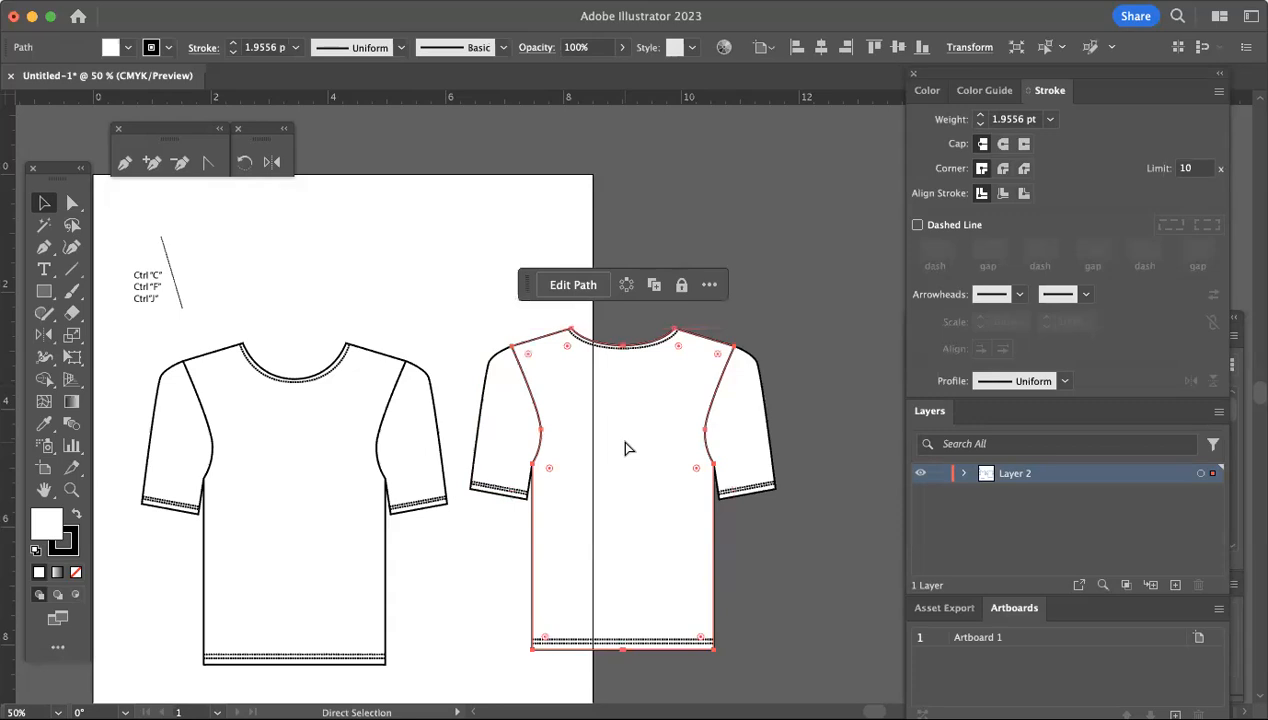
key("v")
left_click_drag(625, 448, 893, 322)
Select all remaining parts of the copied T-shirt with its sleeves and stitching, group them, and deselect
left_click(548, 295)
left_click_drag(467, 300, 768, 675)
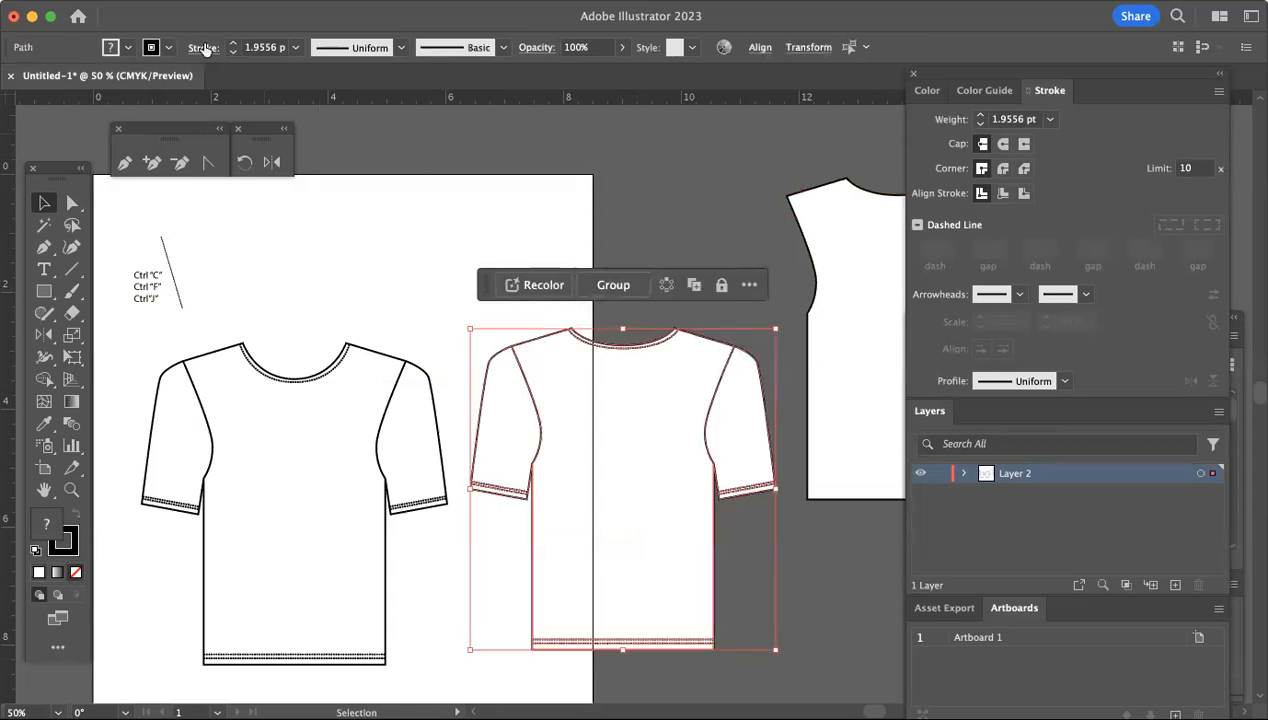
left_click(213, 3)
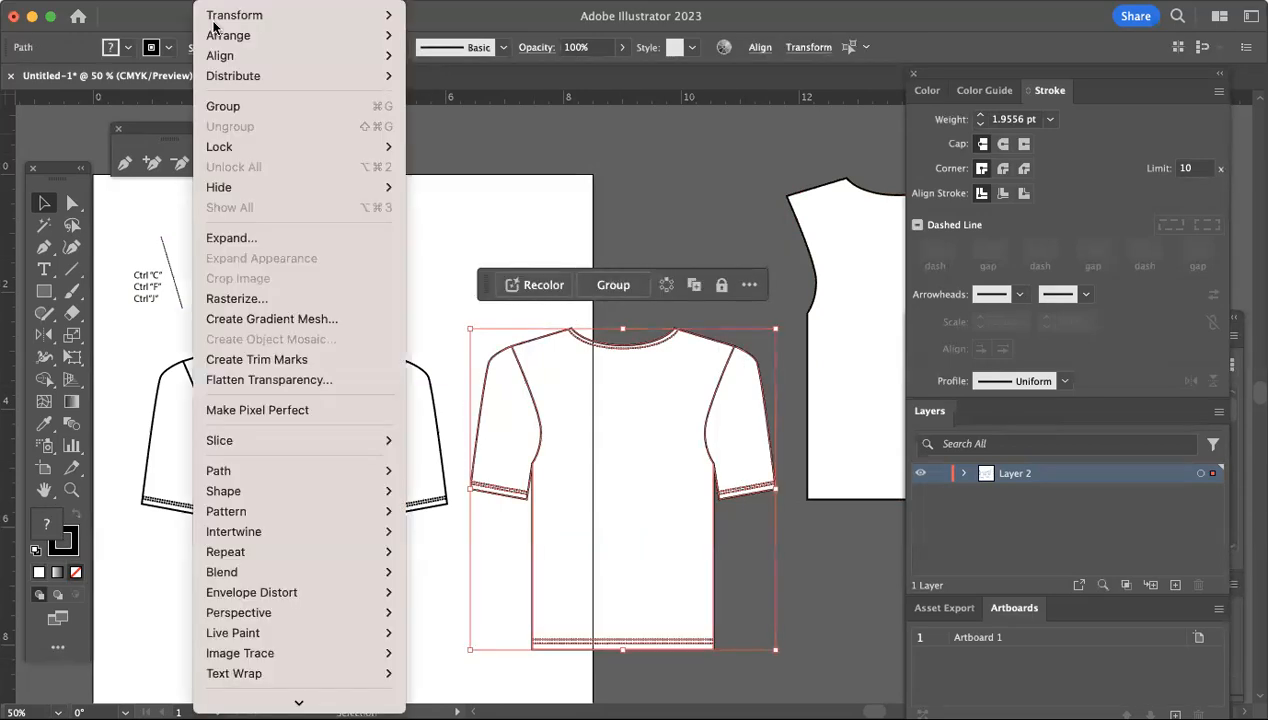
left_click(228, 106)
left_click(523, 160)
Move the grouped back-view T-shirt onto the artboard so it overlaps the front view, and send it to the back
left_click(682, 515)
left_click_drag(682, 515, 490, 474)
right_click(458, 393)
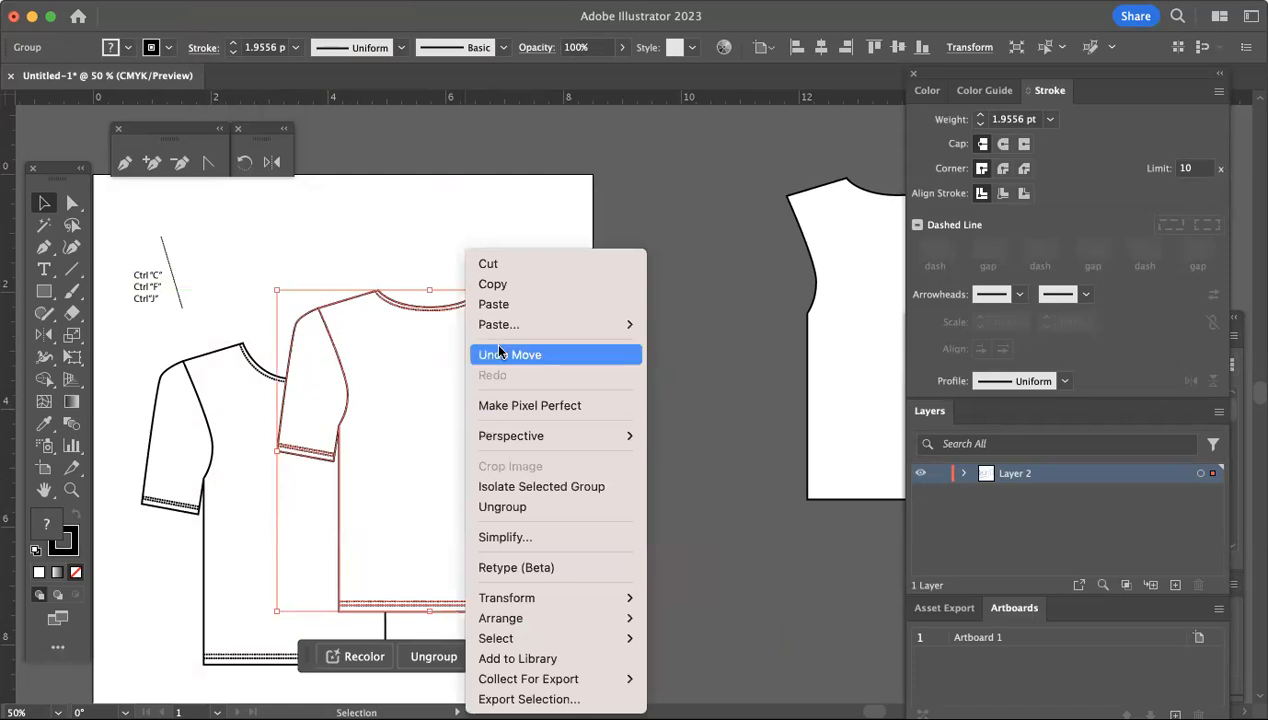
mouse_move(497, 618)
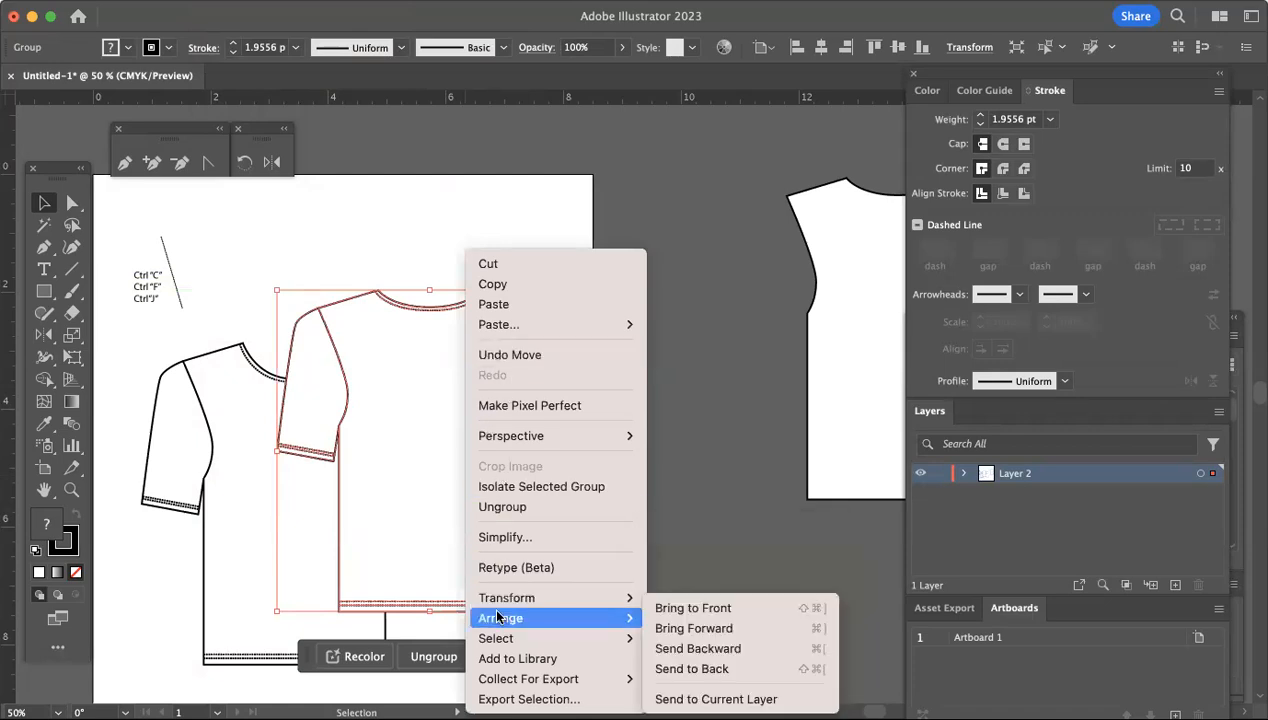
left_click(725, 667)
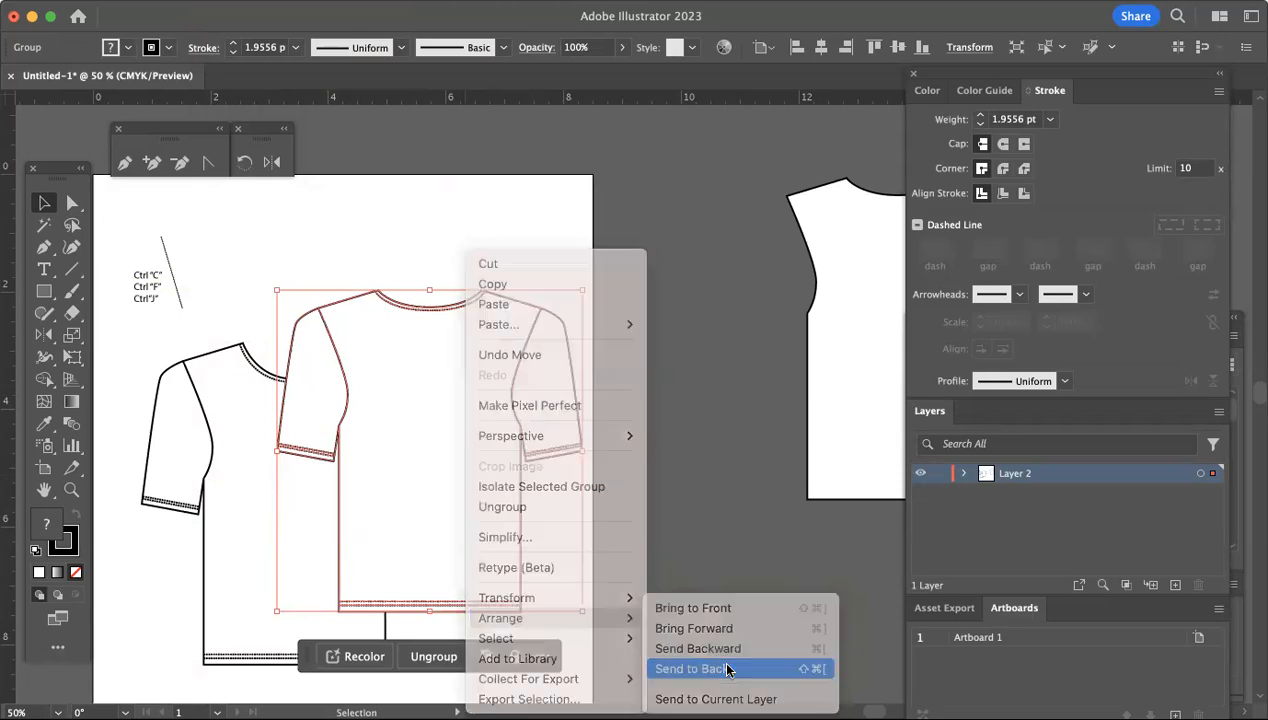
Move the separate body shape from outside the artboard onto the front T-shirt's body and send it backward one level
scroll(760, 400, "down", 3)
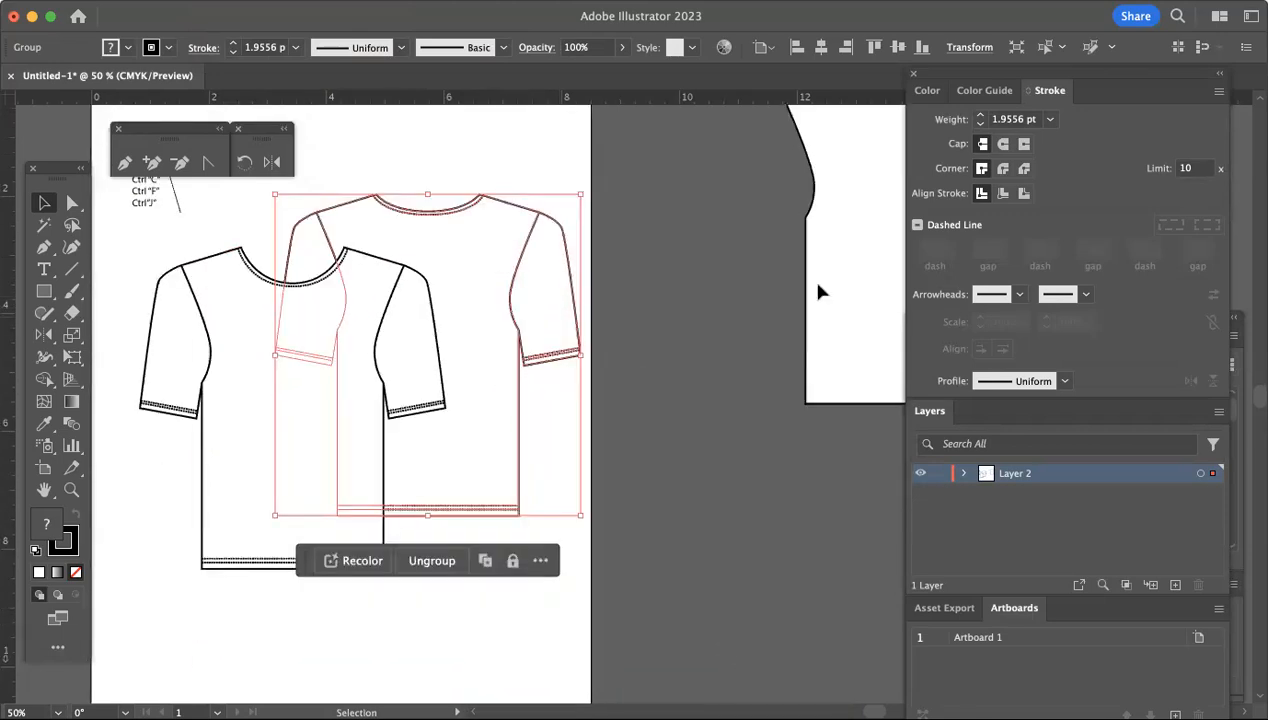
left_click(870, 266)
left_click_drag(870, 270, 266, 439)
right_click(247, 392)
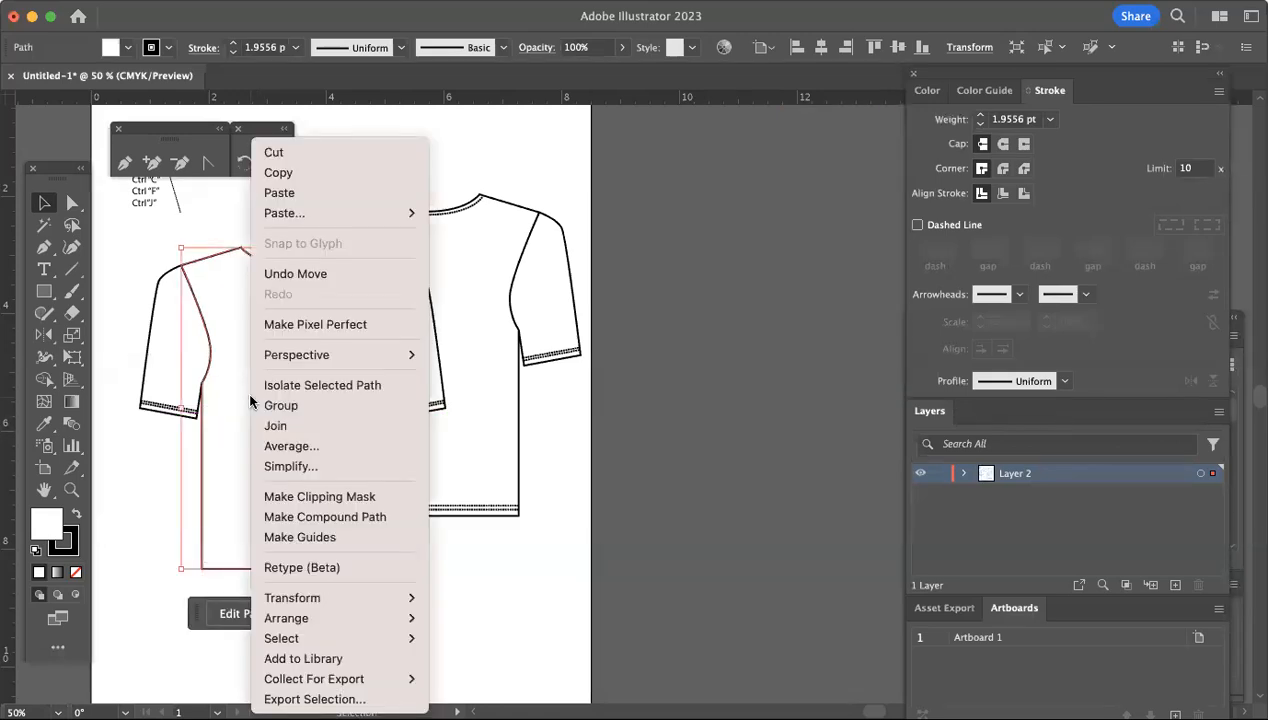
mouse_move(285, 621)
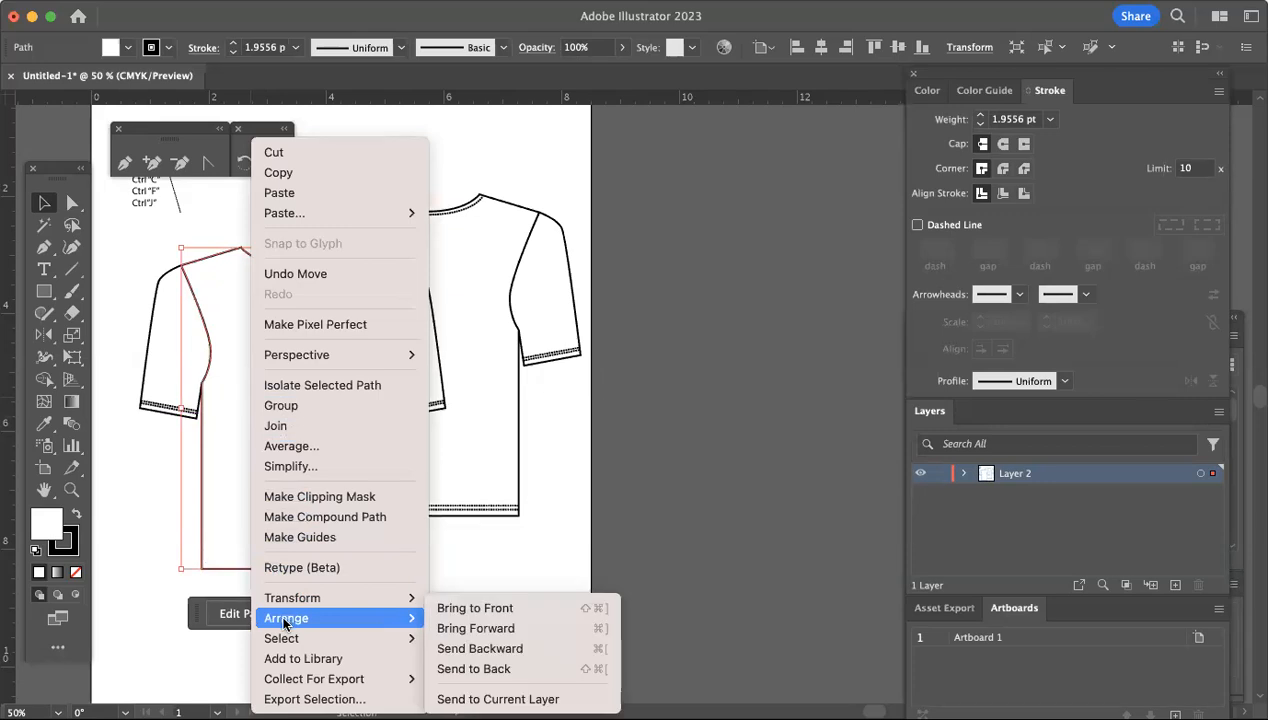
left_click(480, 648)
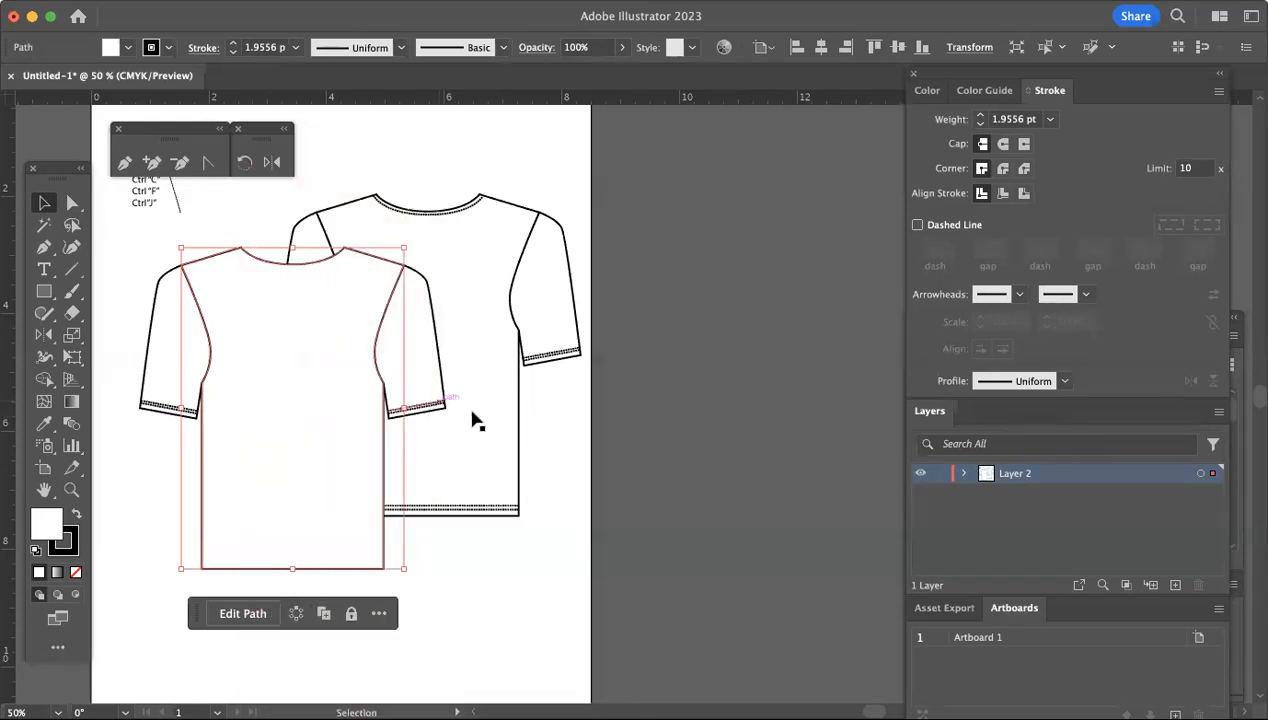
Reselect the body shape covering the front T-shirt and send it backward one more level, behind the front view's lines
left_click(461, 403)
left_click(253, 414)
right_click(311, 436)
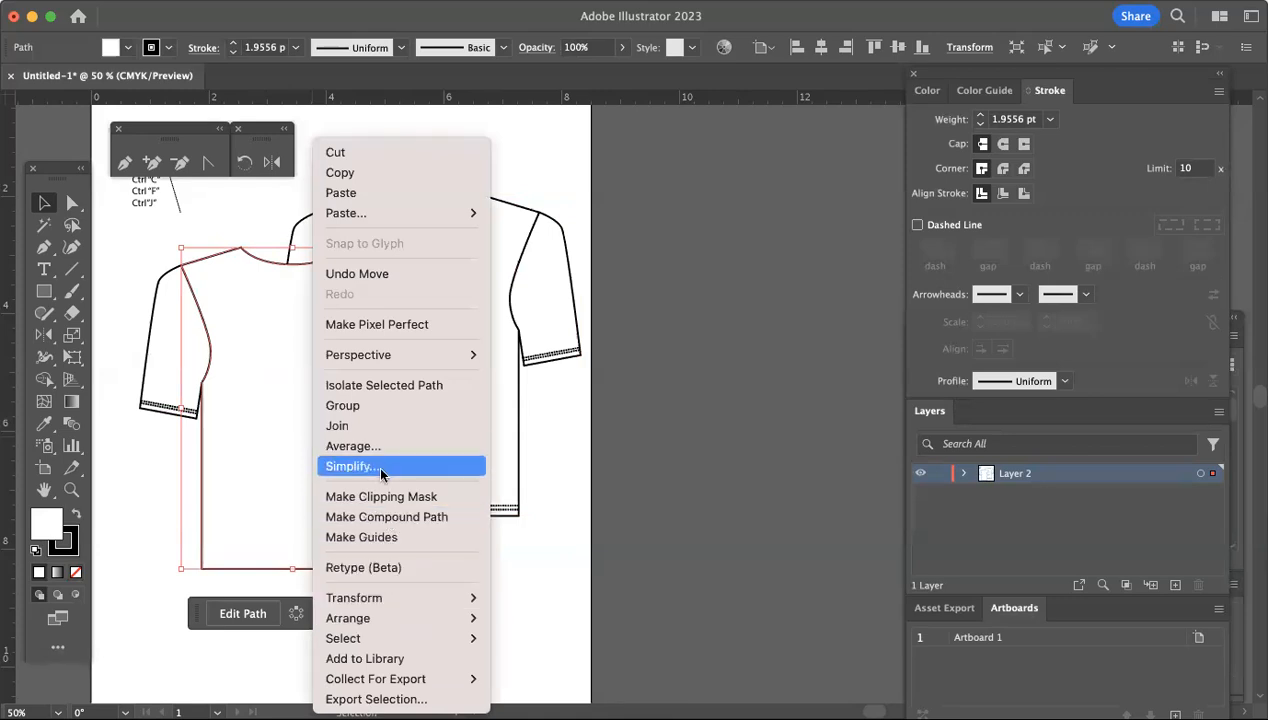
mouse_move(372, 618)
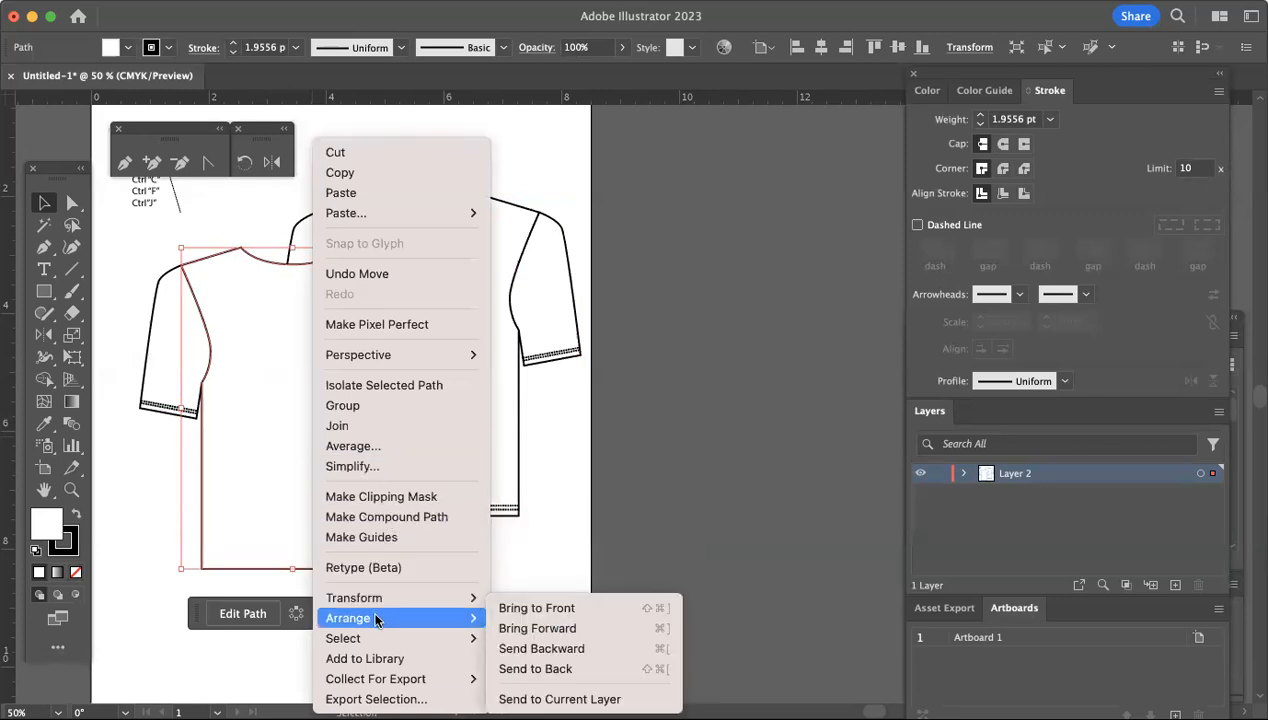
left_click(537, 649)
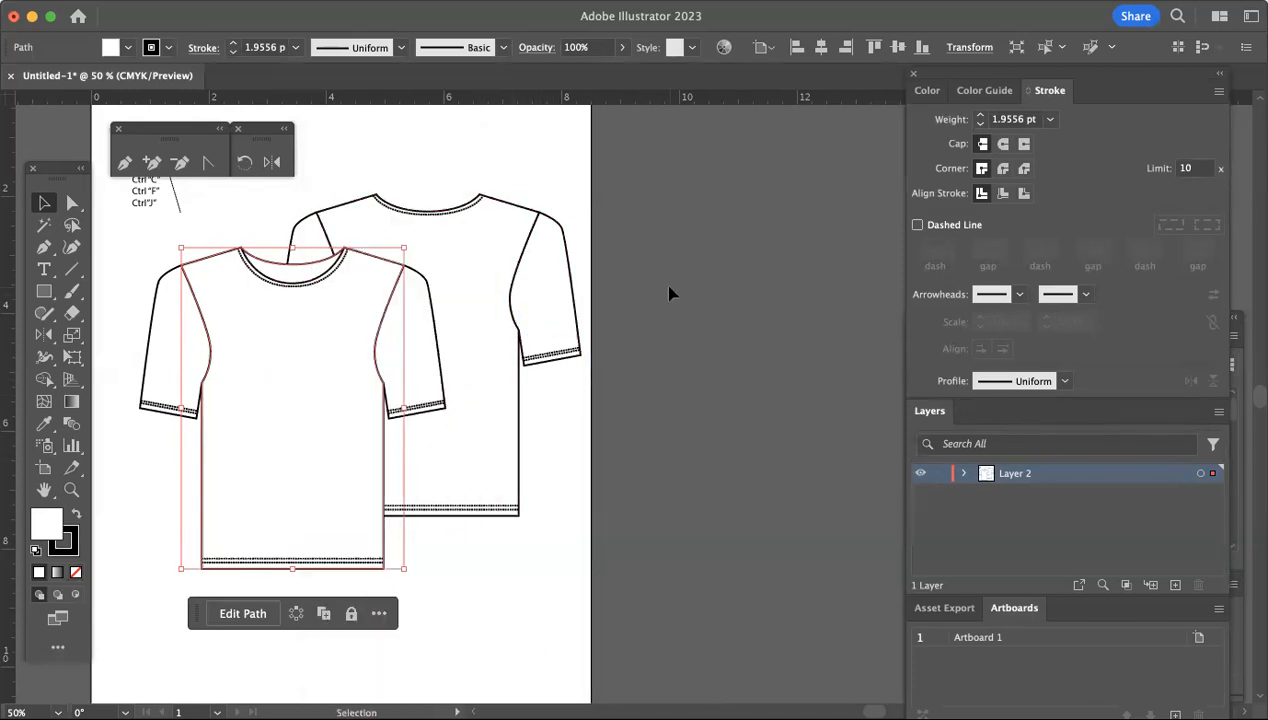
left_click(482, 240)
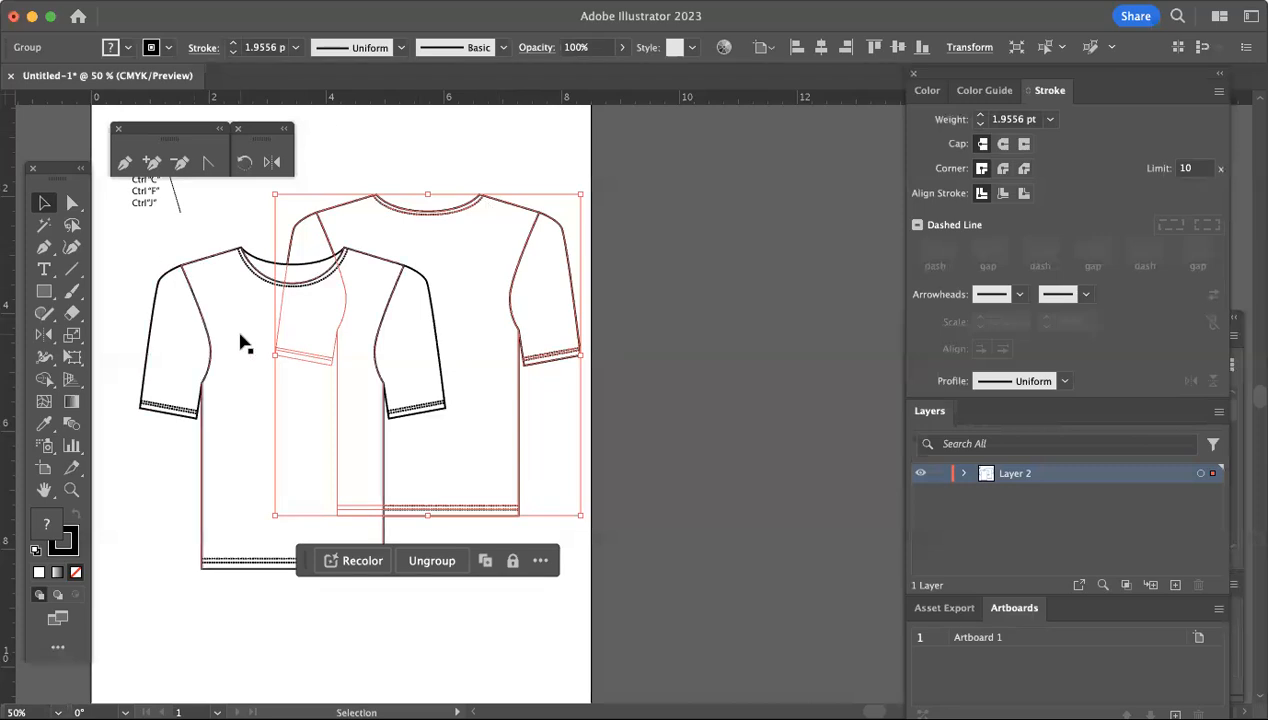
left_click(128, 234)
left_click(232, 400)
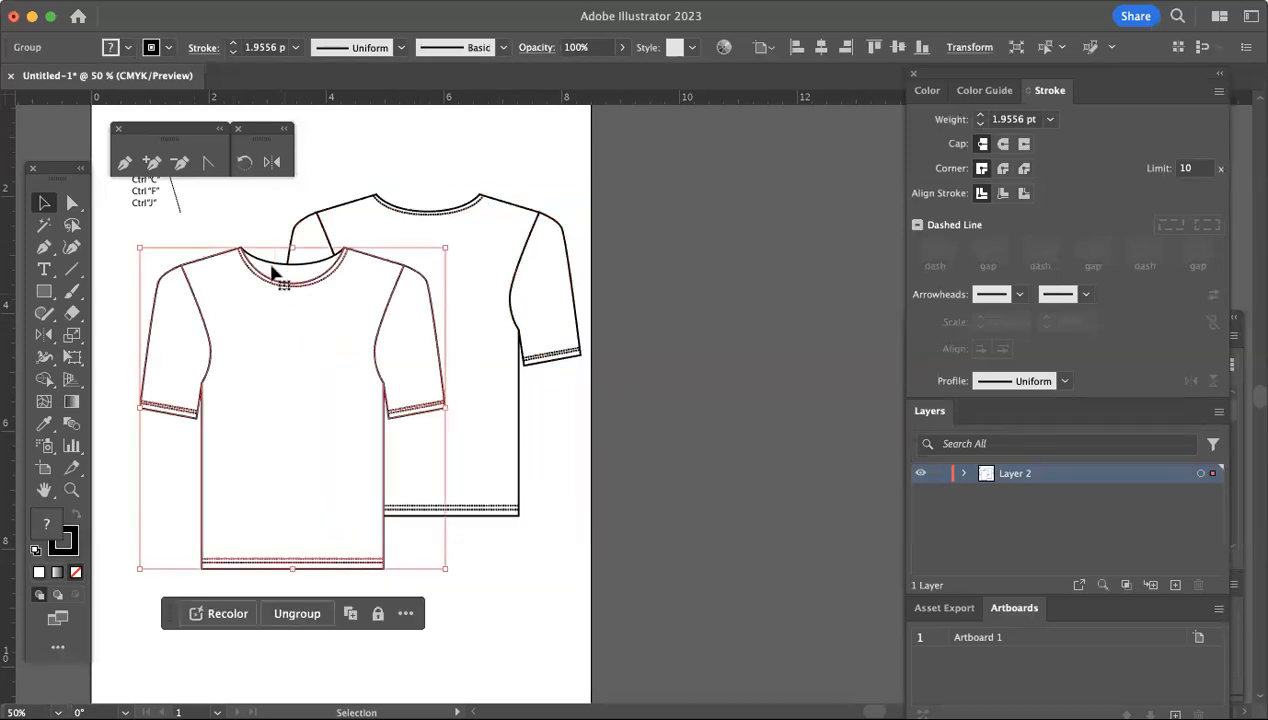
Select the body shape visible through the front T-shirt's neckline and bring up the color swatches
left_click(275, 273)
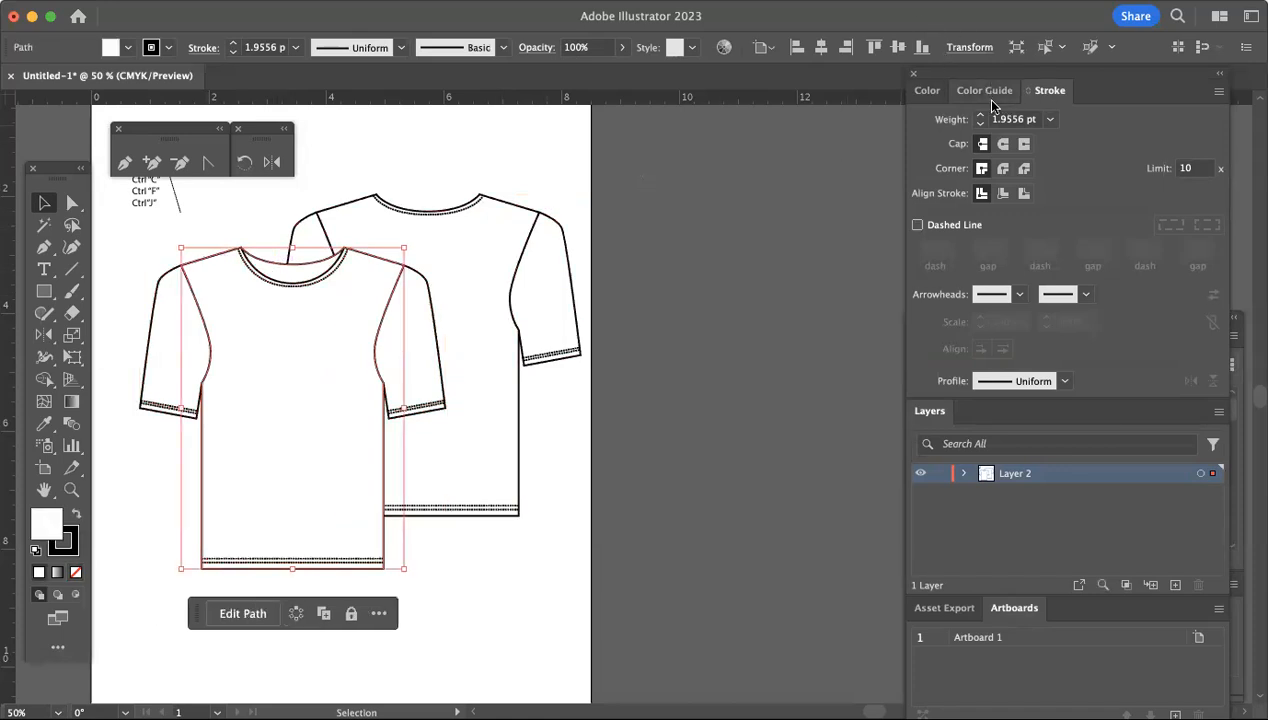
left_click(934, 94)
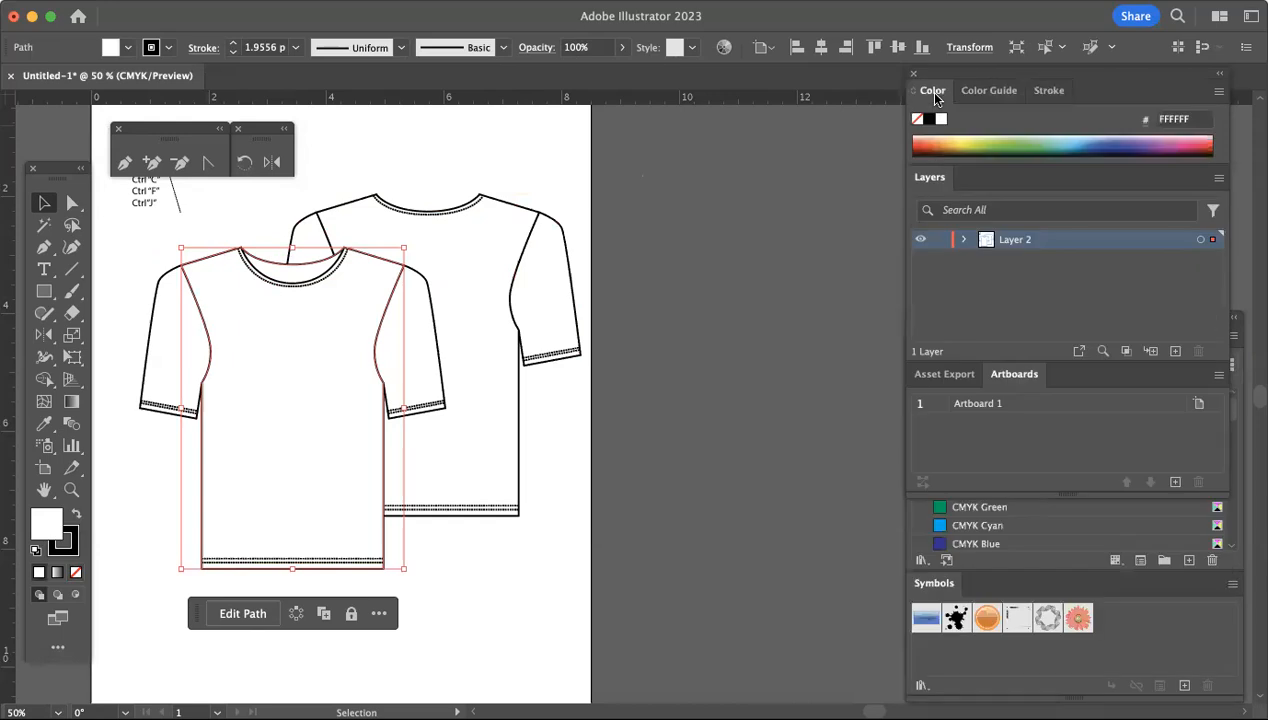
left_click(468, 1)
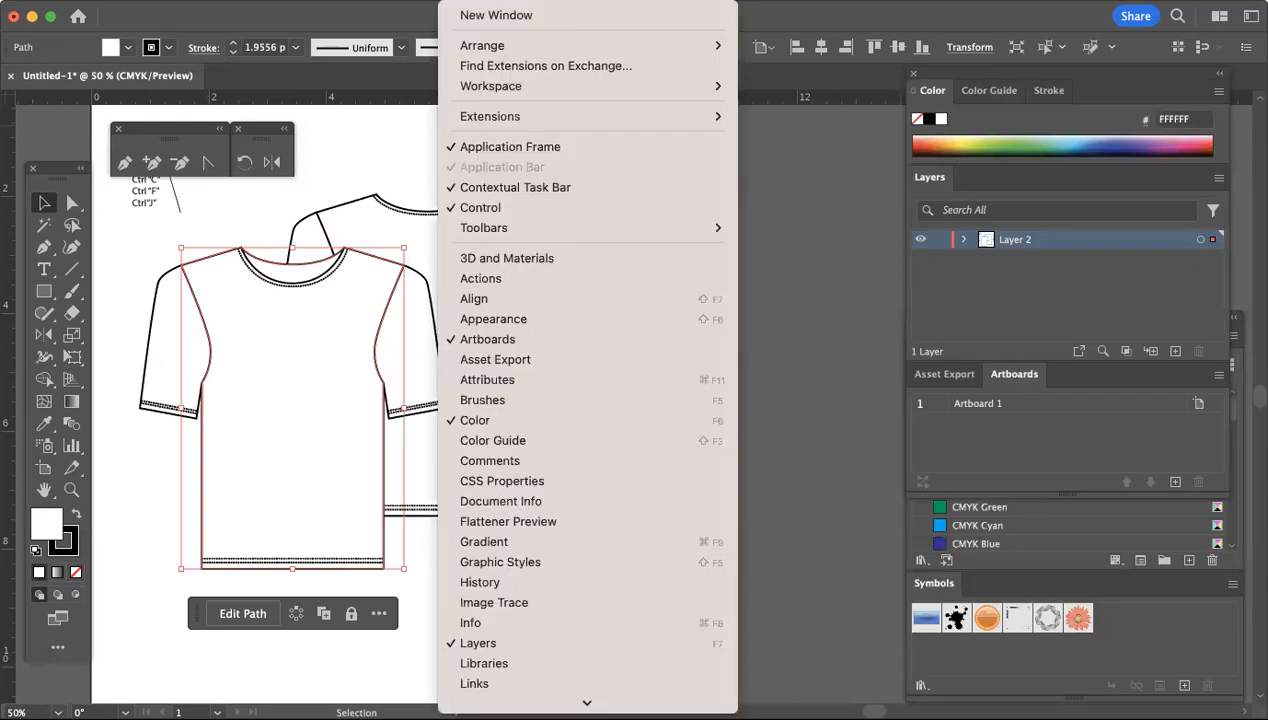
scroll(497, 546, "down", 5)
scroll(497, 548, "down", 5)
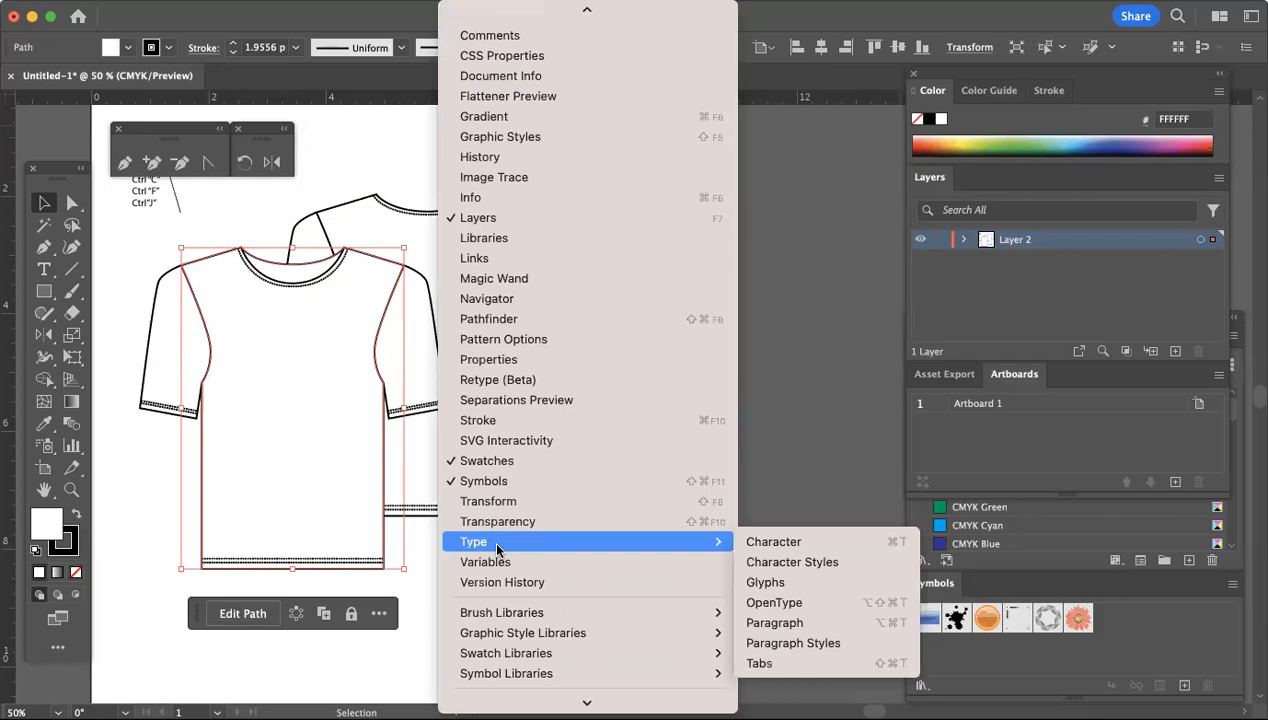
left_click(497, 462)
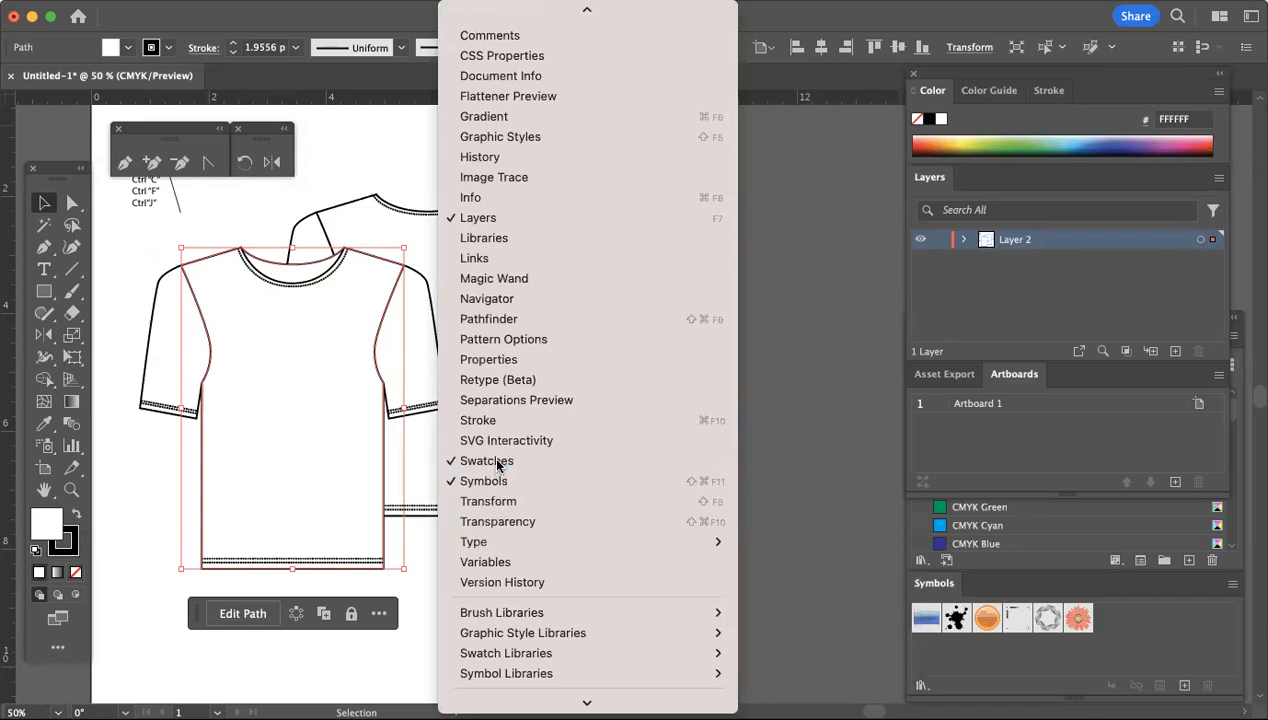
Show the swatches as thumbnails, fill the selected body shape with light gray BCBEC0, and deselect it
scroll(1027, 462, "down", 10)
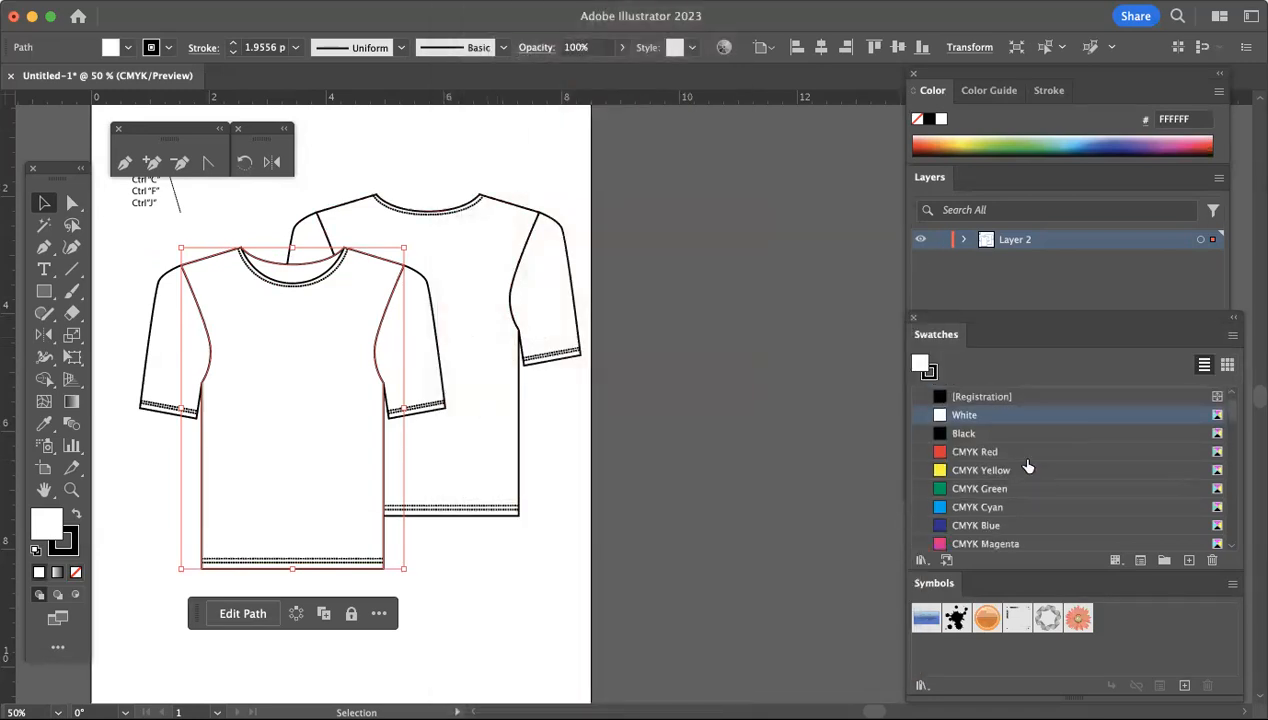
scroll(1030, 472, "down", 1)
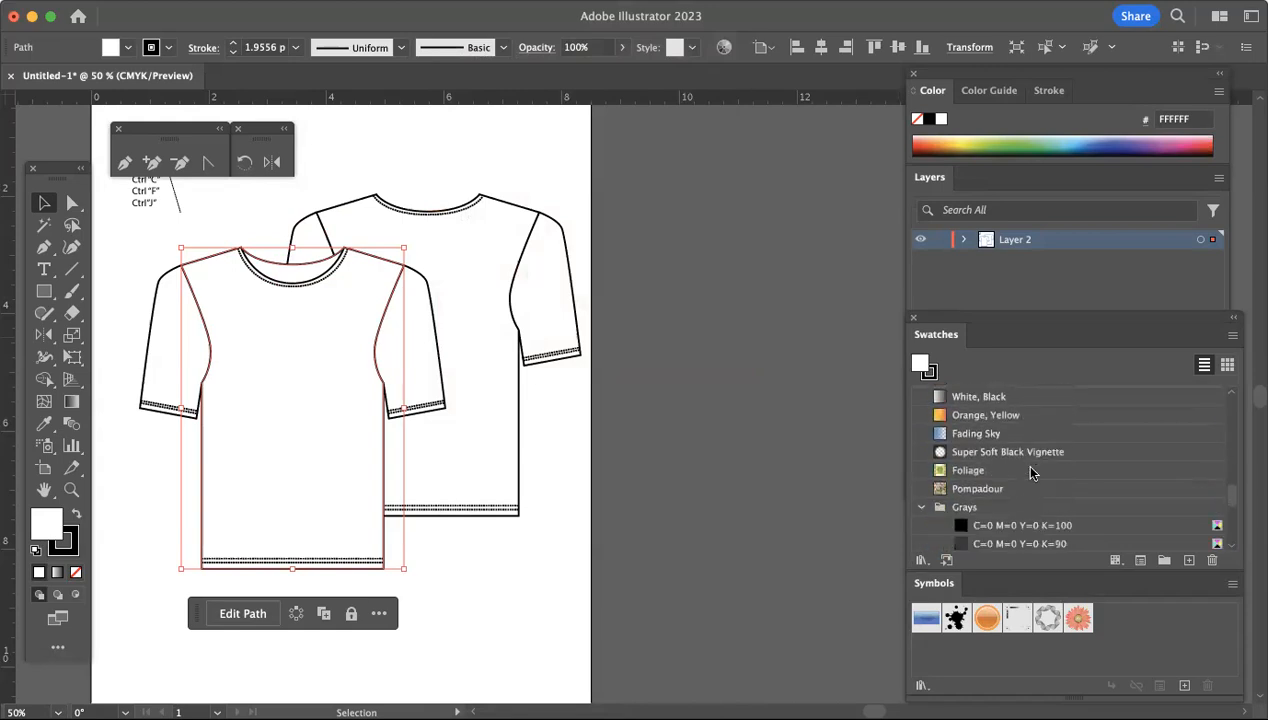
left_click(1227, 364)
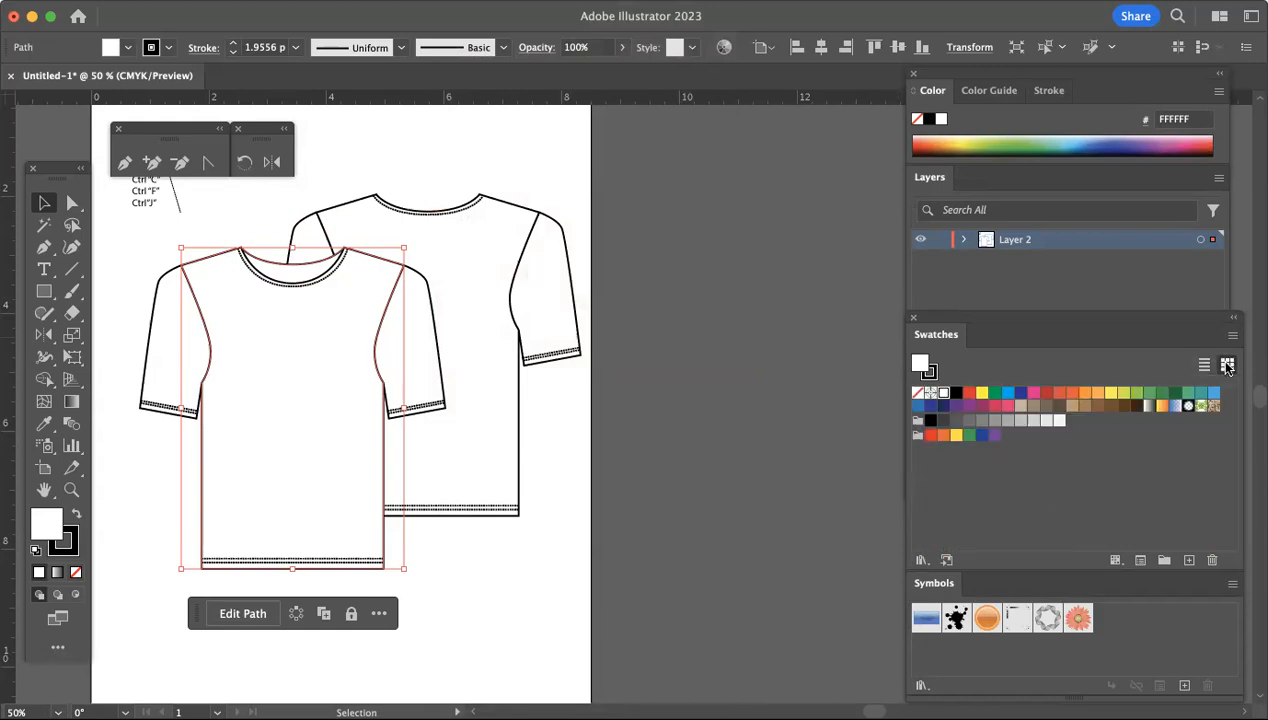
left_click(1021, 421)
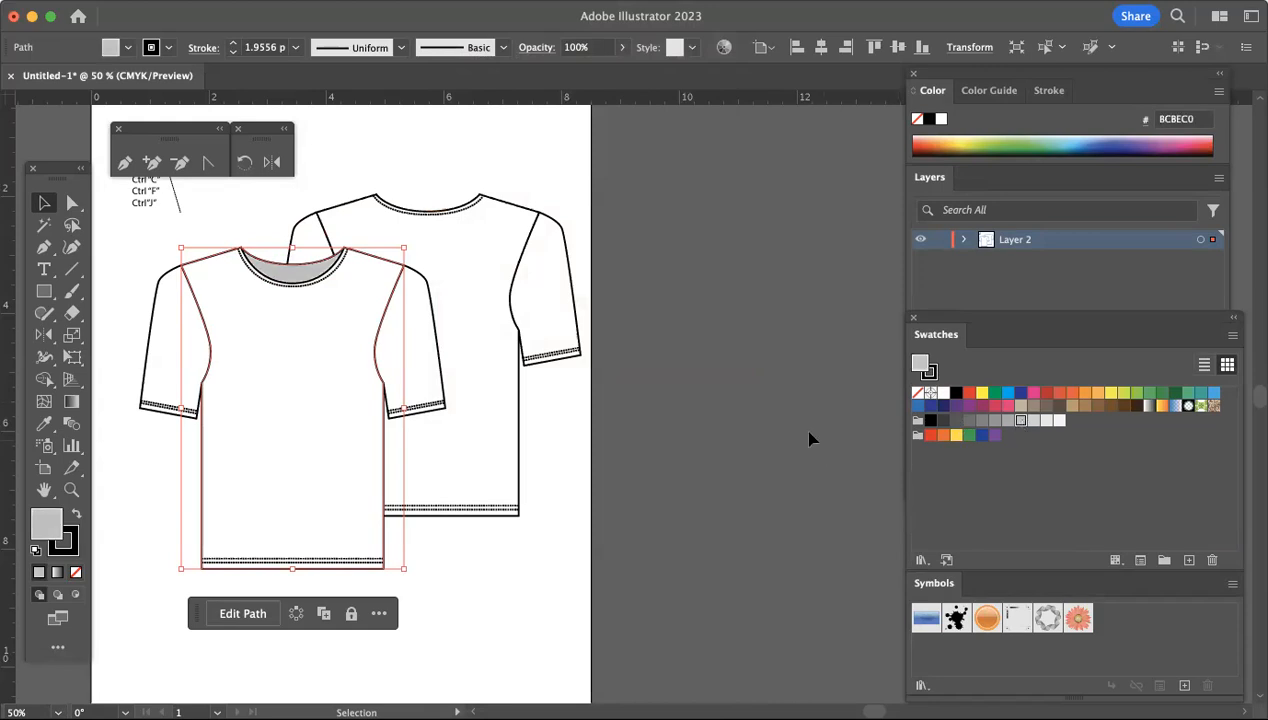
left_click(718, 403)
Delete the slanted line and the Ctrl "C", Ctrl "F", Ctrl "J" notes above the T-shirts
scroll(718, 403, "up", 3)
scroll(718, 403, "left", 4)
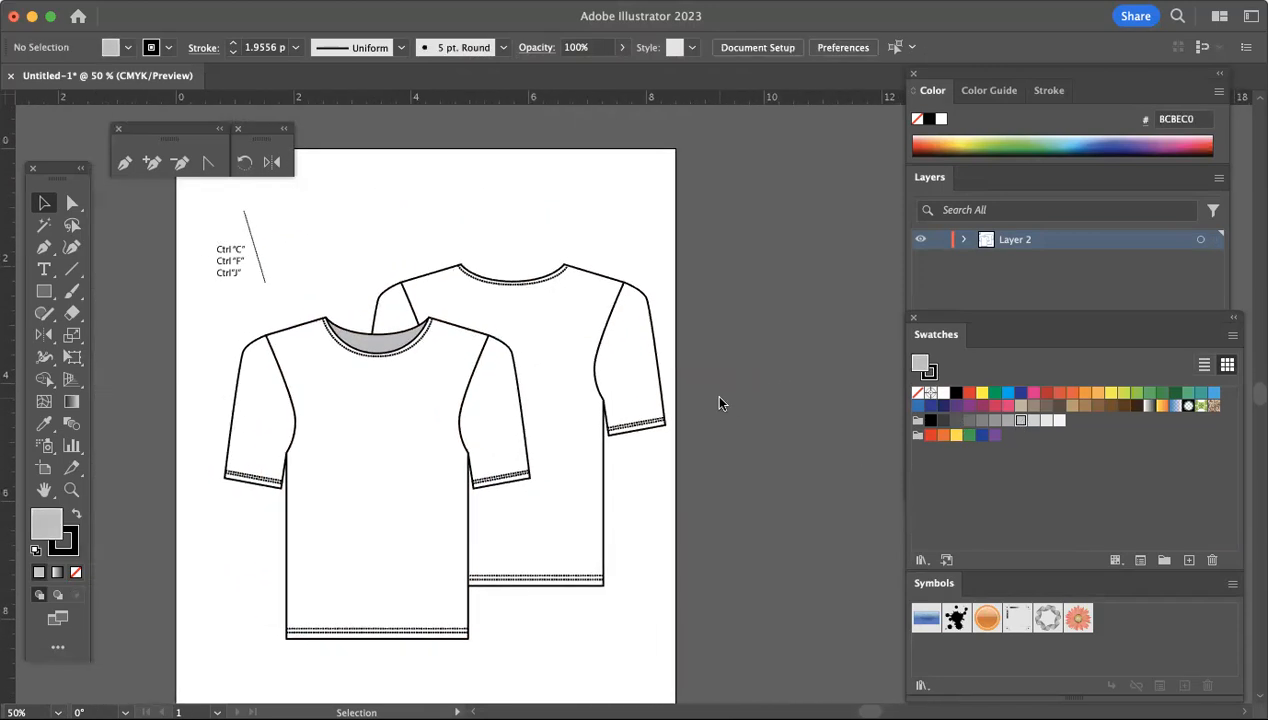
scroll(718, 403, "down", 3)
scroll(718, 403, "right", 1)
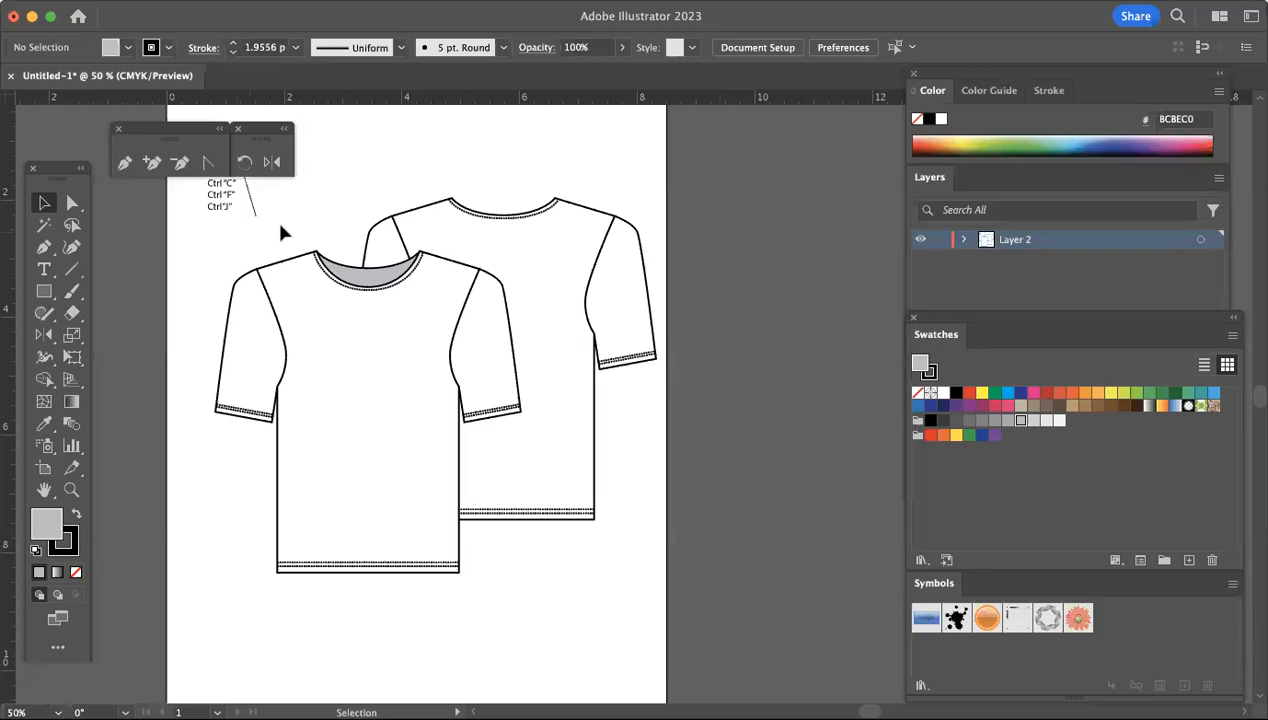
scroll(314, 214, "up", 2)
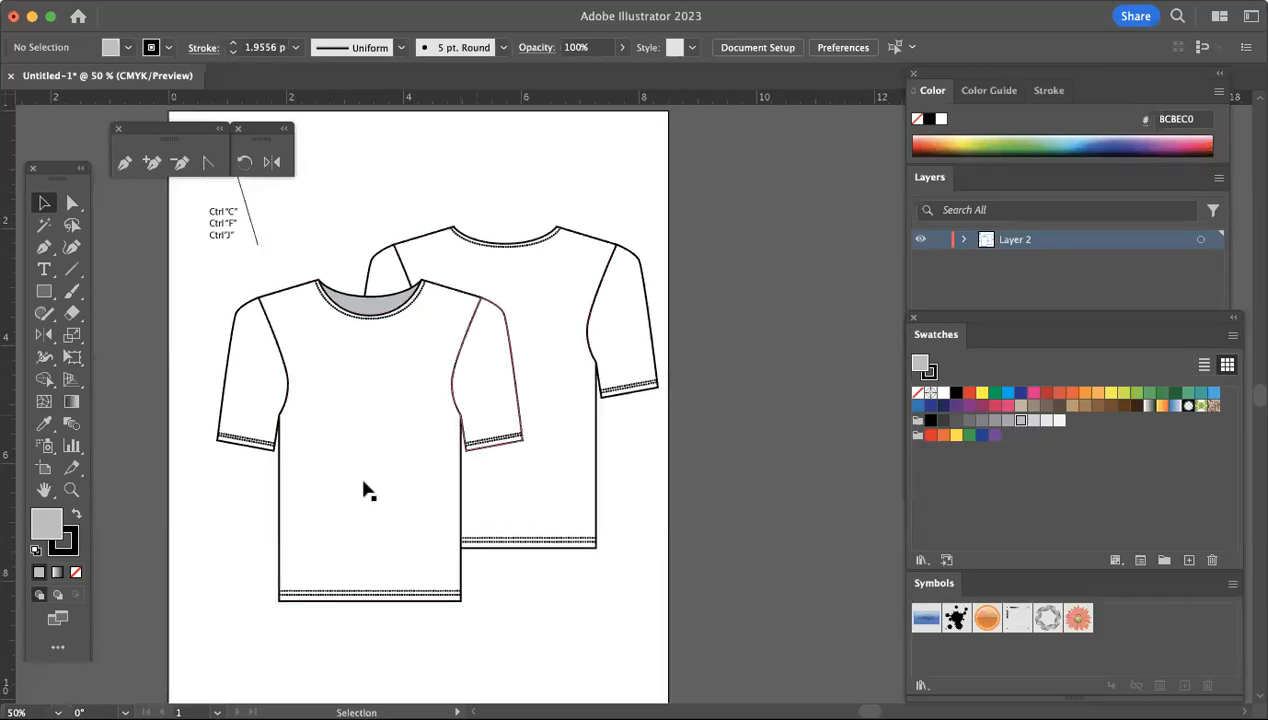
scroll(418, 345, "up", 1)
scroll(410, 340, "up", 2)
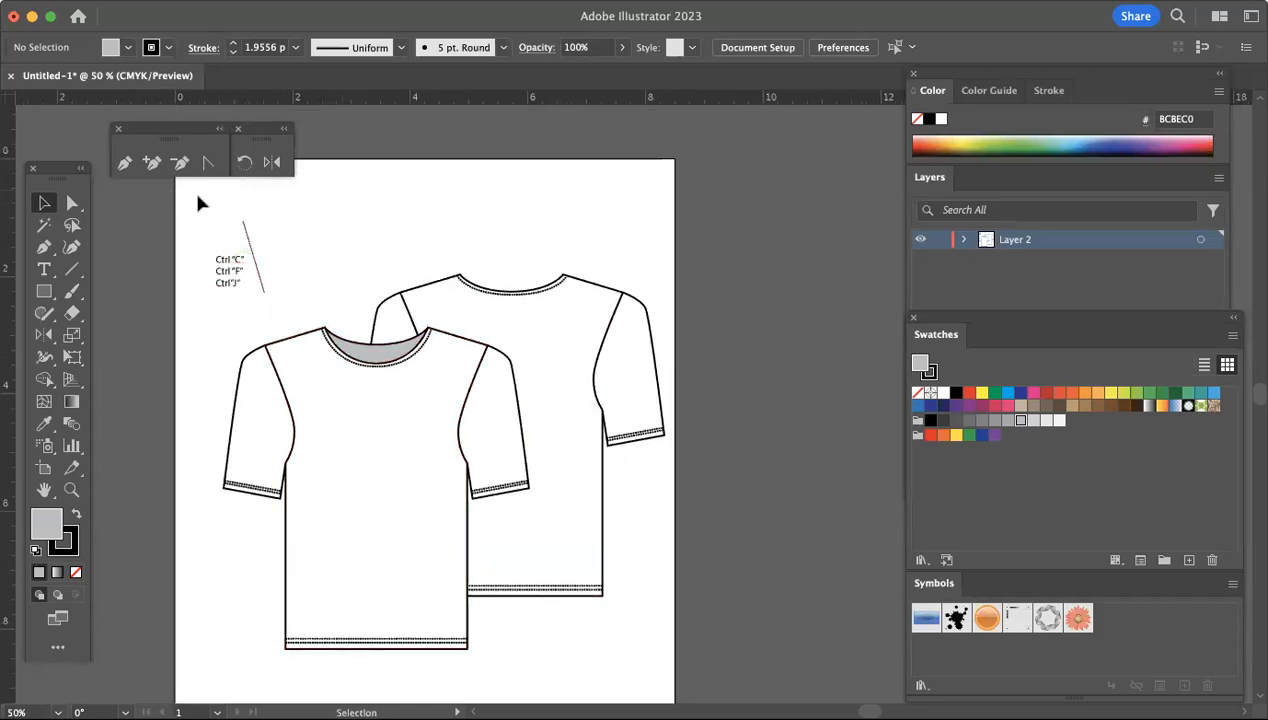
scroll(313, 255, "left", 5)
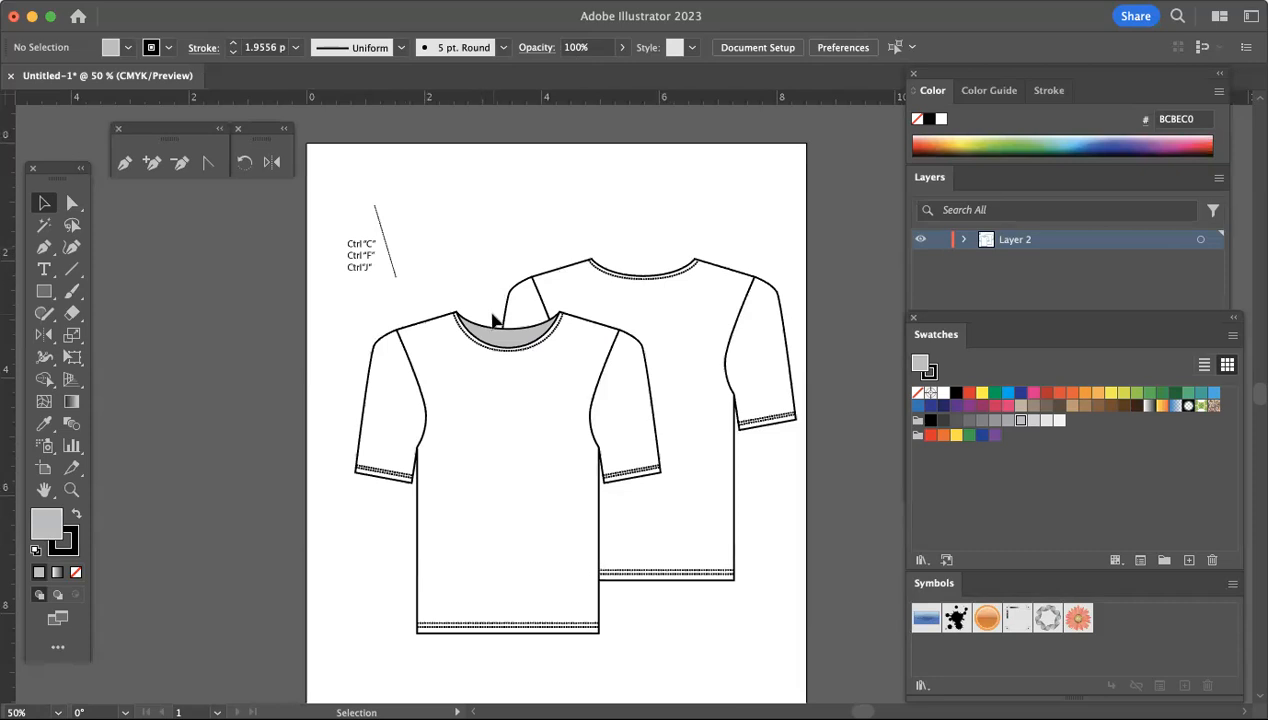
left_click_drag(322, 198, 421, 302)
key("Delete")
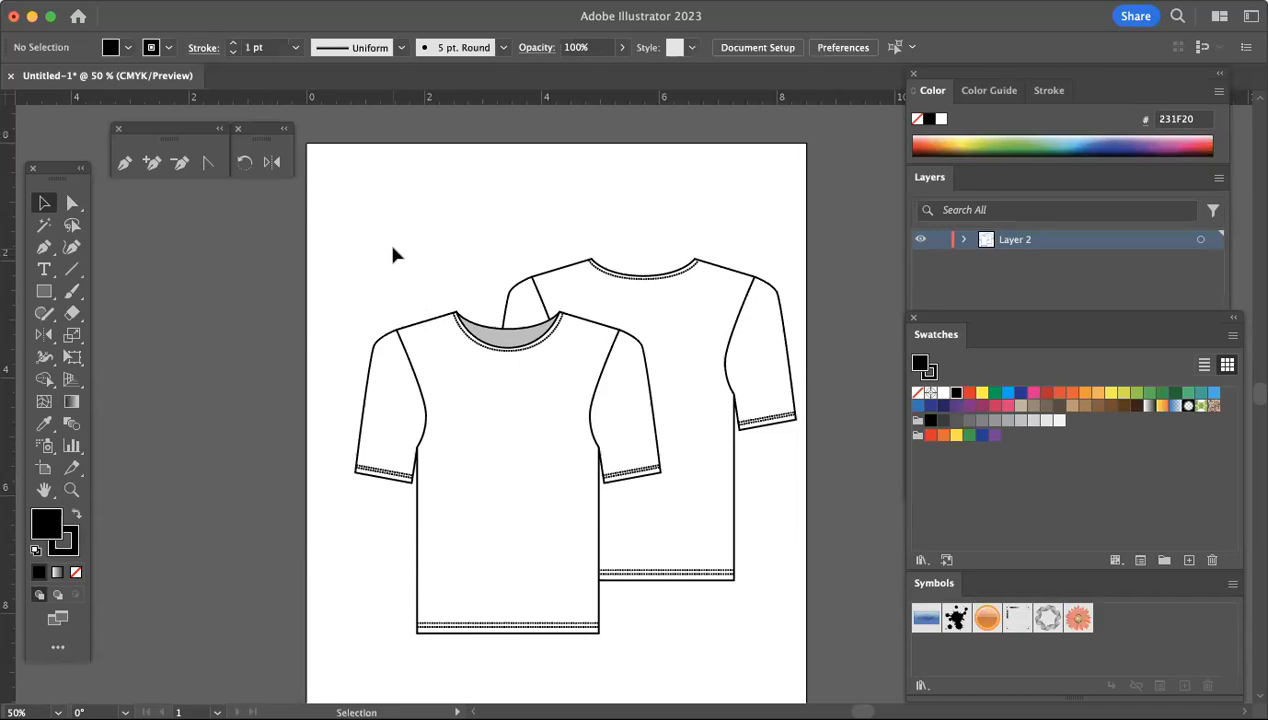